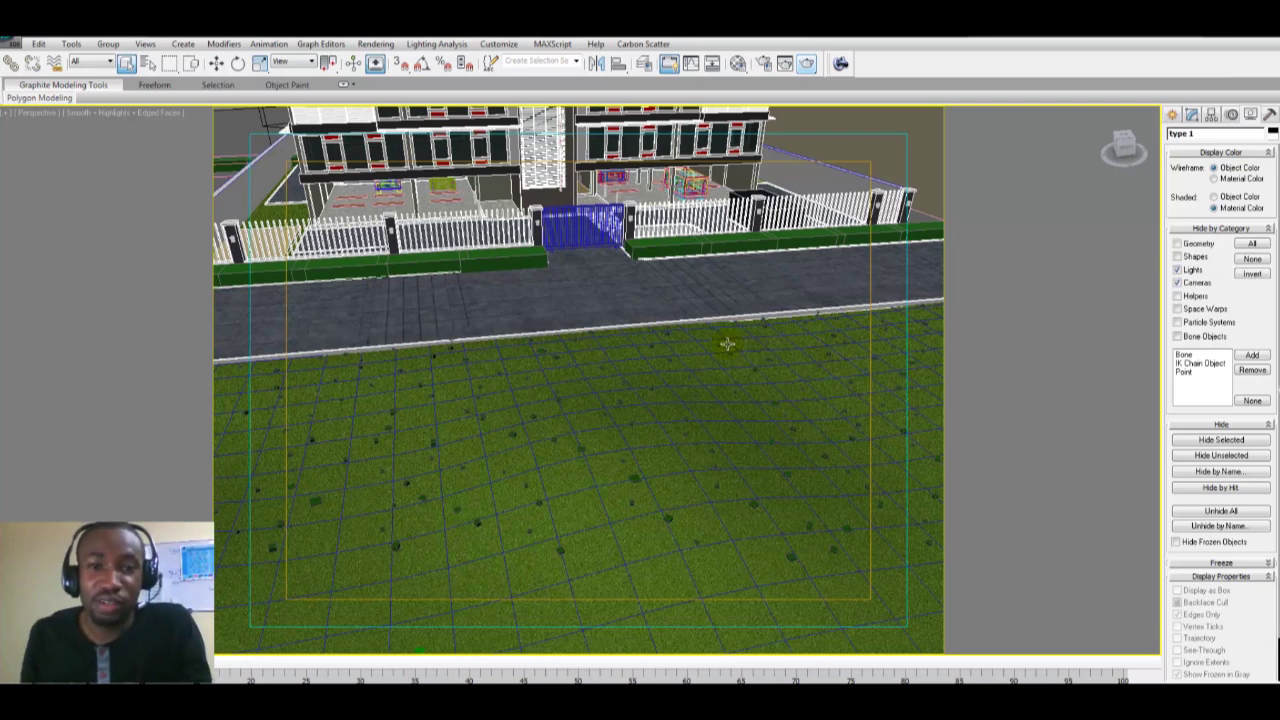
# Select the grassy ground plane and examine the grass up close in the camera 001 render from the final renders folder
pyautogui.click(665, 388)
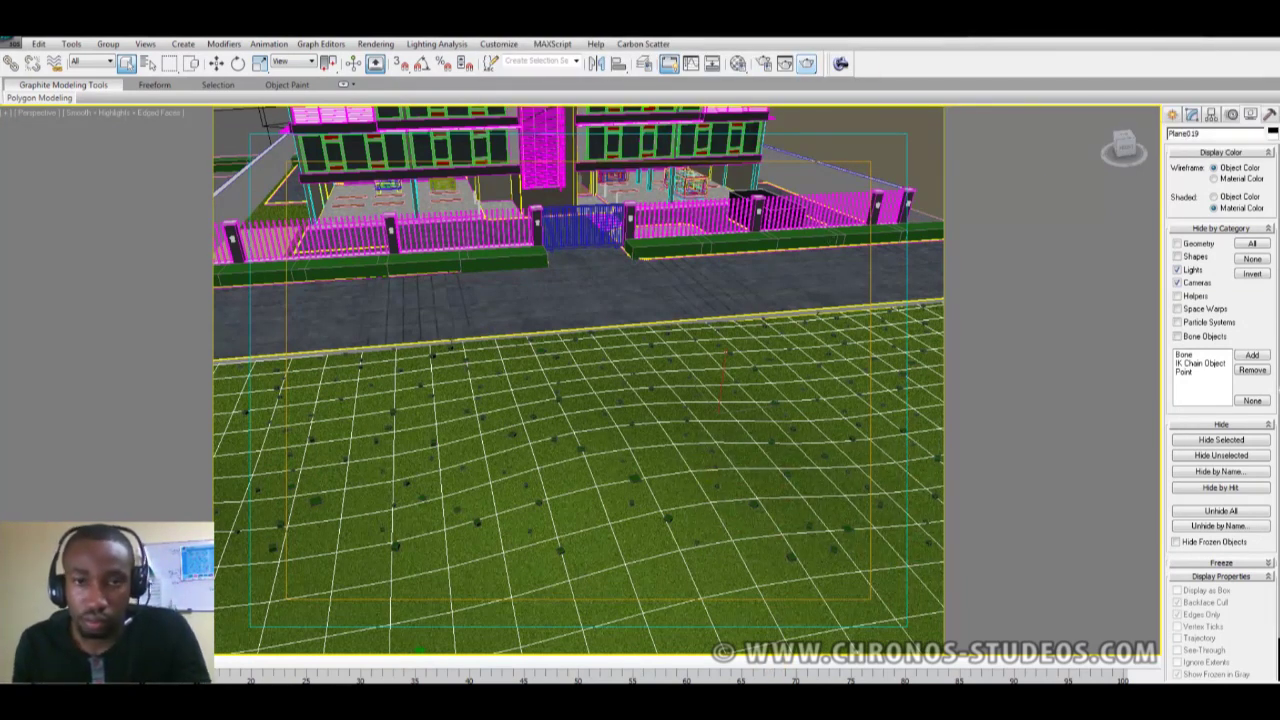
pyautogui.moveTo(446, 700)
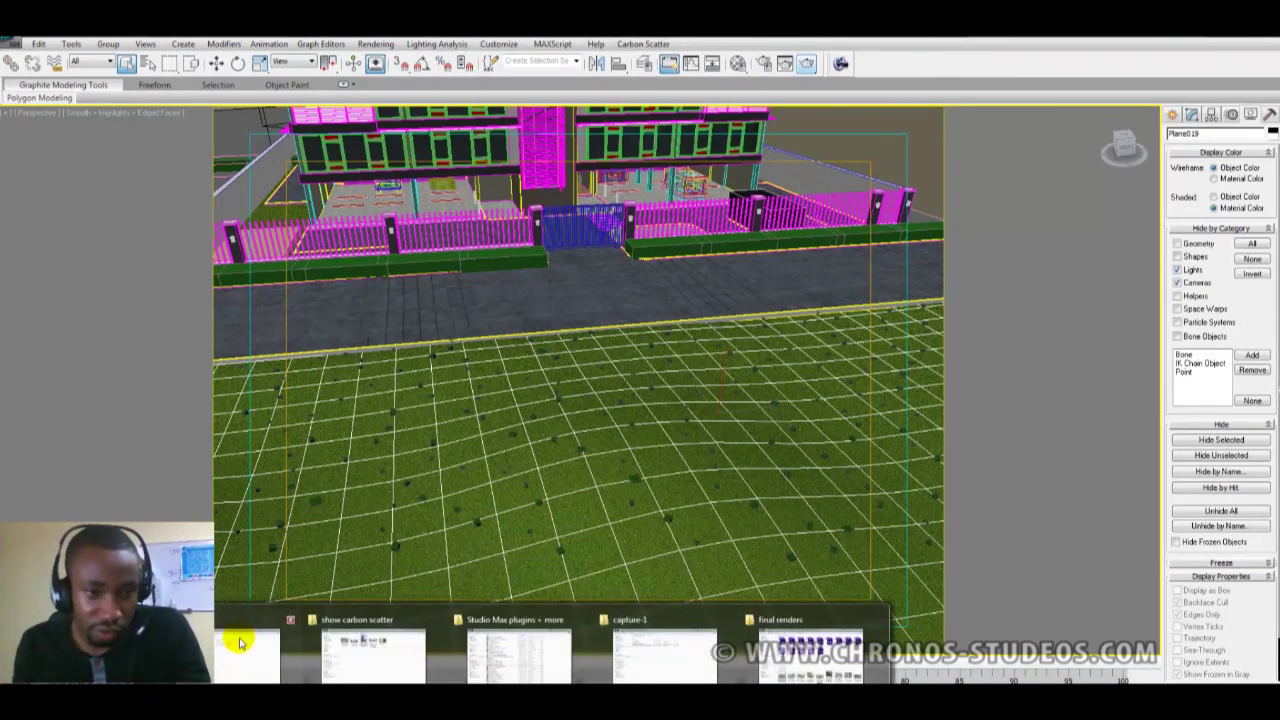
pyautogui.click(866, 668)
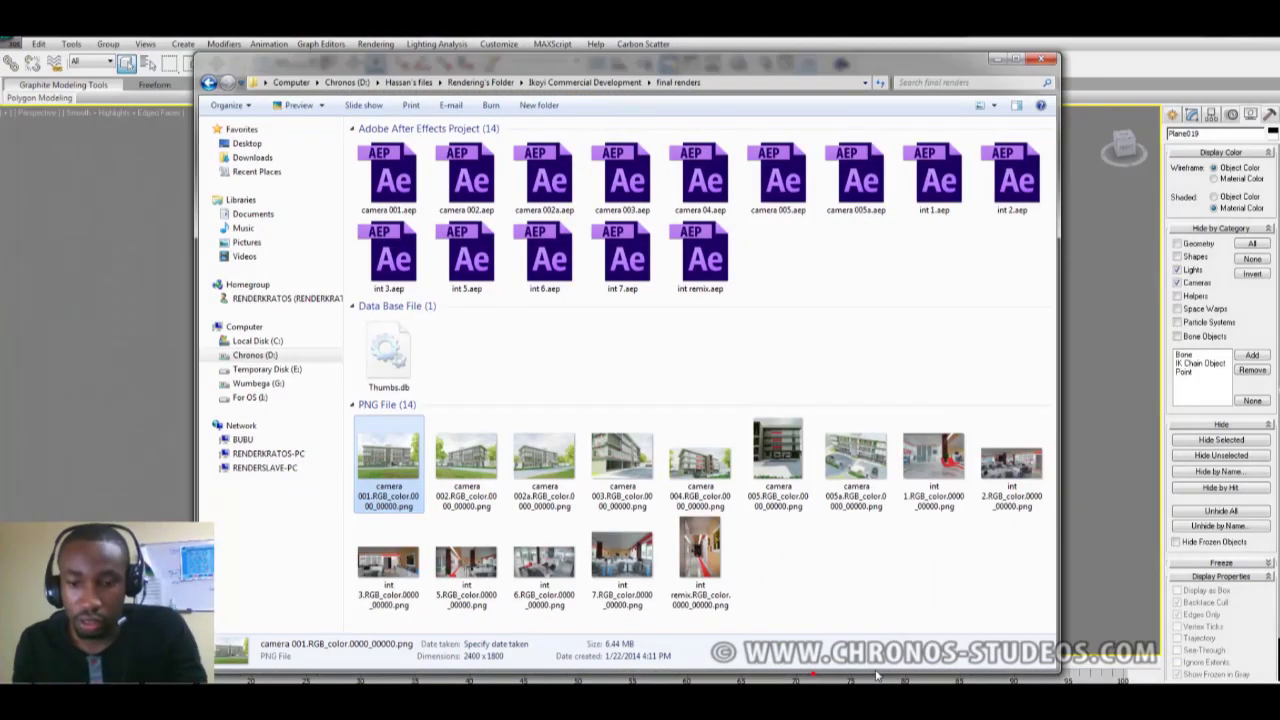
pyautogui.press('Return')
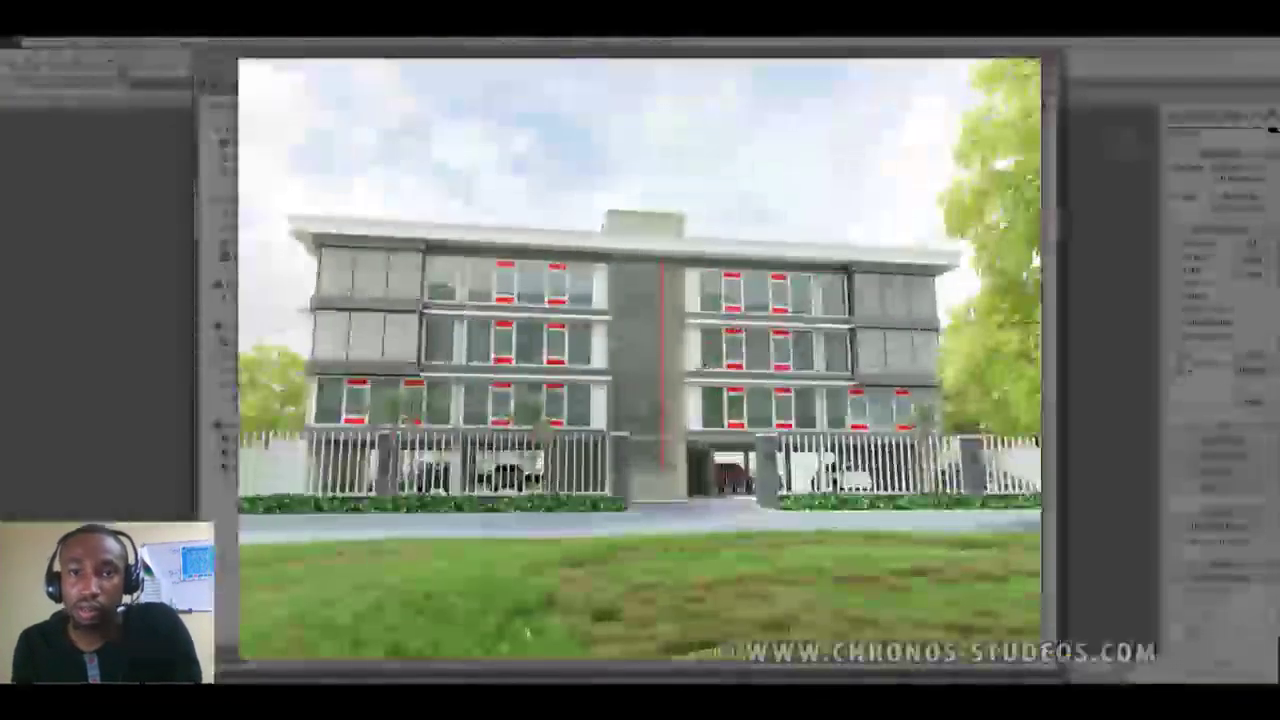
pyautogui.scroll(3, 705, 455)
pyautogui.moveTo(705, 455); pyautogui.dragTo(763, 271)
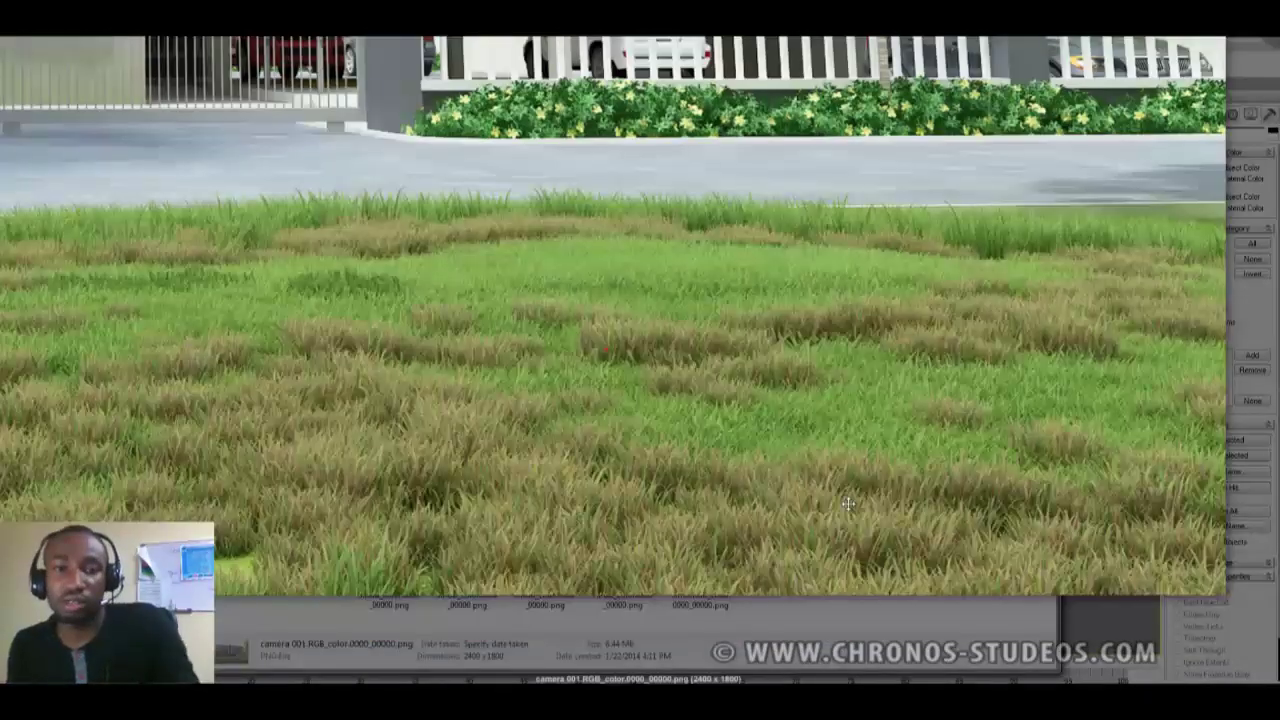
pyautogui.click(1121, 627)
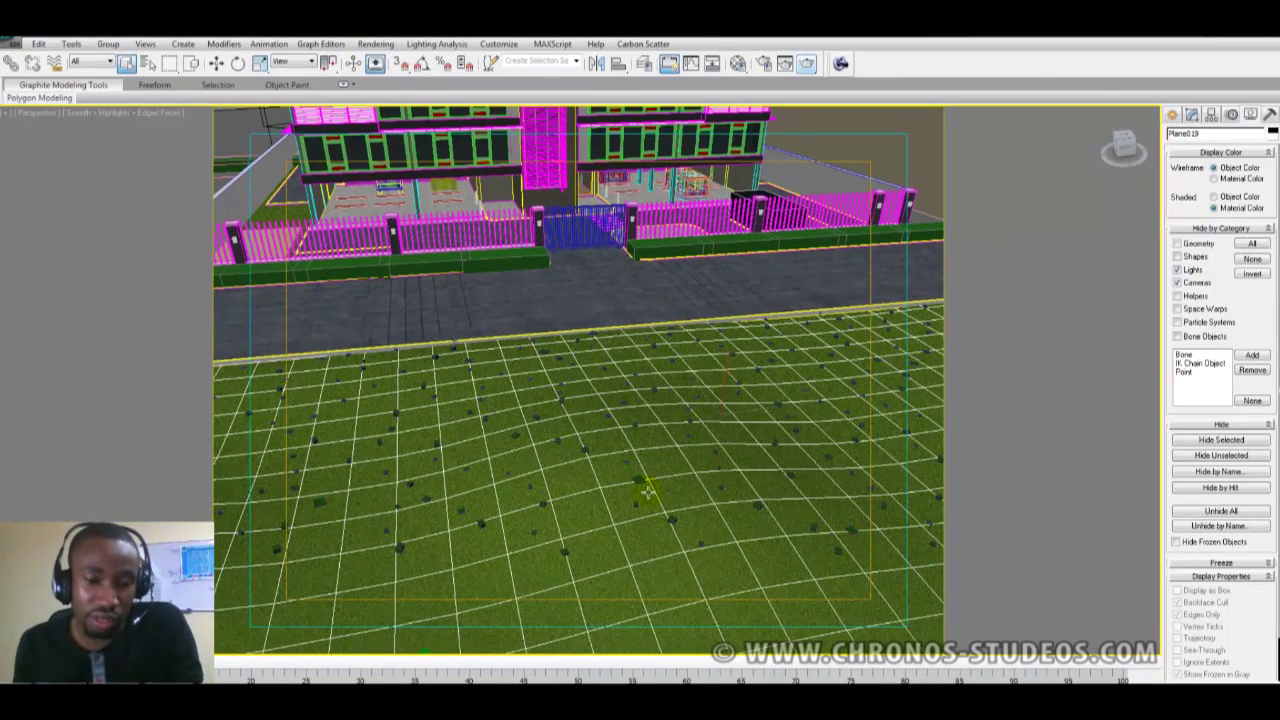
# Isolate the selected ground plane and inspect its modifier stack and undulating mesh
pyautogui.hotkey('alt', 'q')
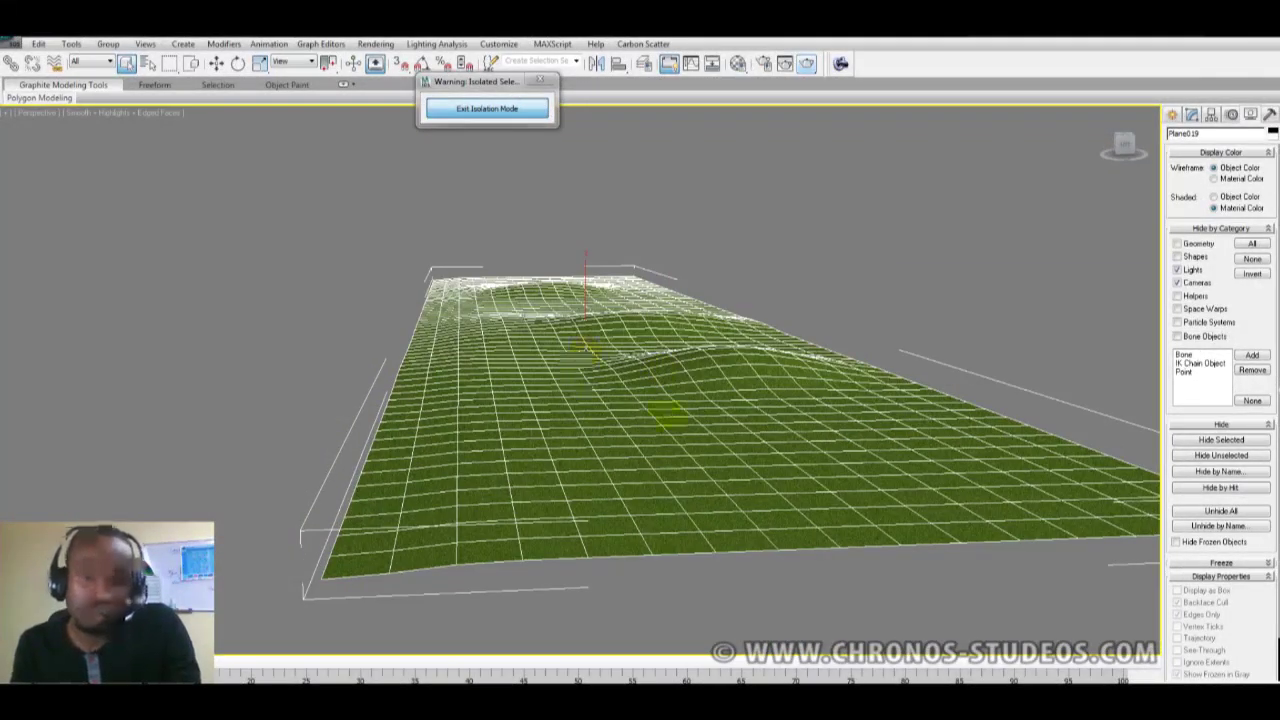
pyautogui.keyDown('alt'); pyautogui.moveTo(771, 374); pyautogui.dragTo(715, 360, button='middle'); pyautogui.keyUp('alt')
pyautogui.scroll(5, 729, 360)
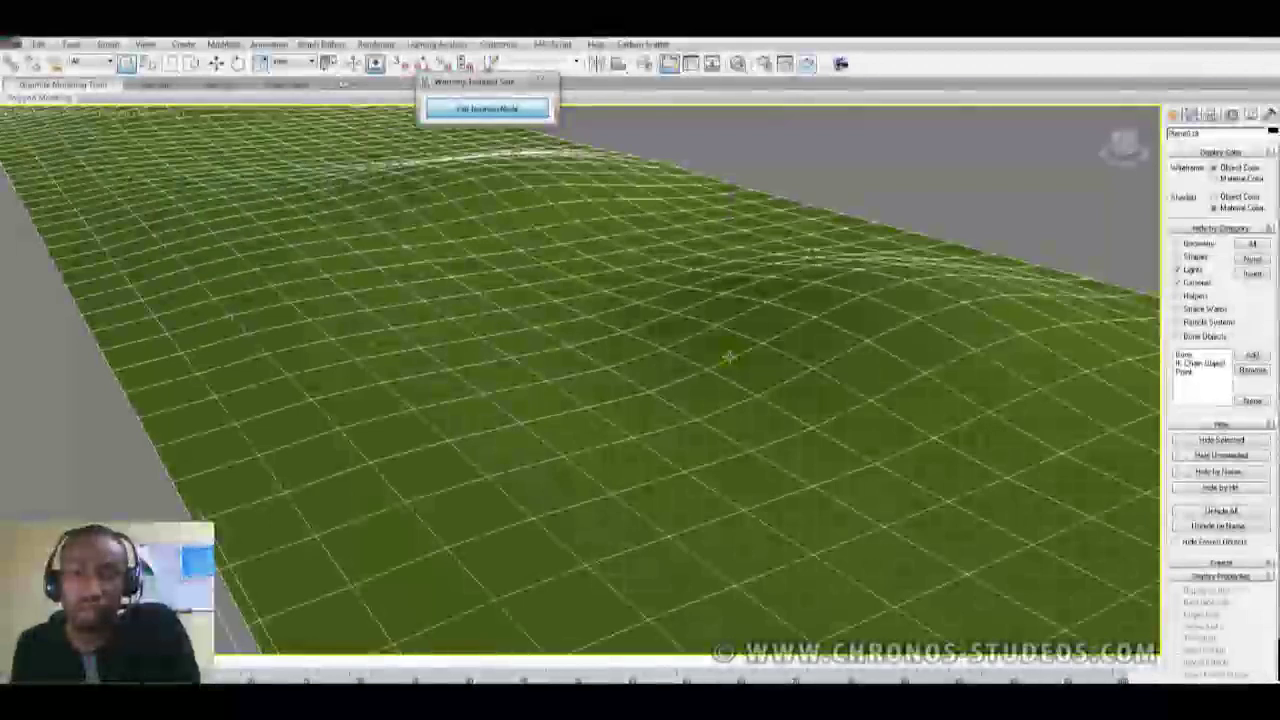
pyautogui.click(1191, 114)
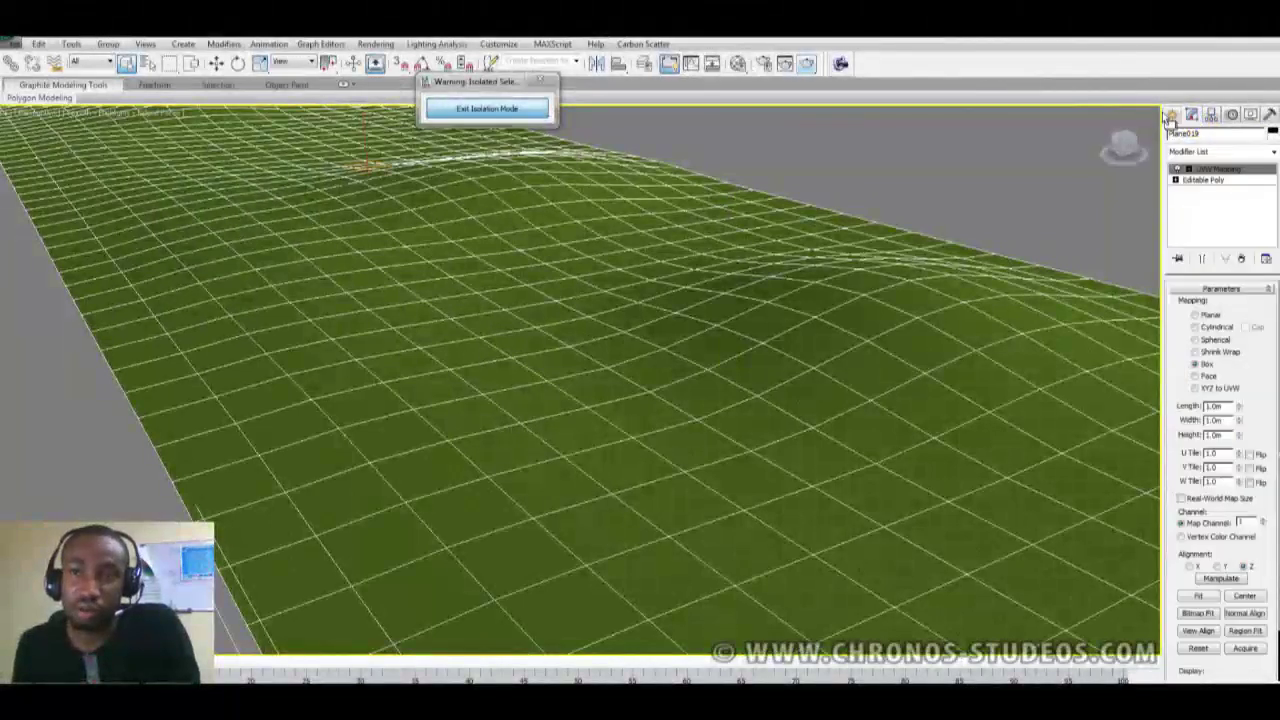
pyautogui.click(1172, 114)
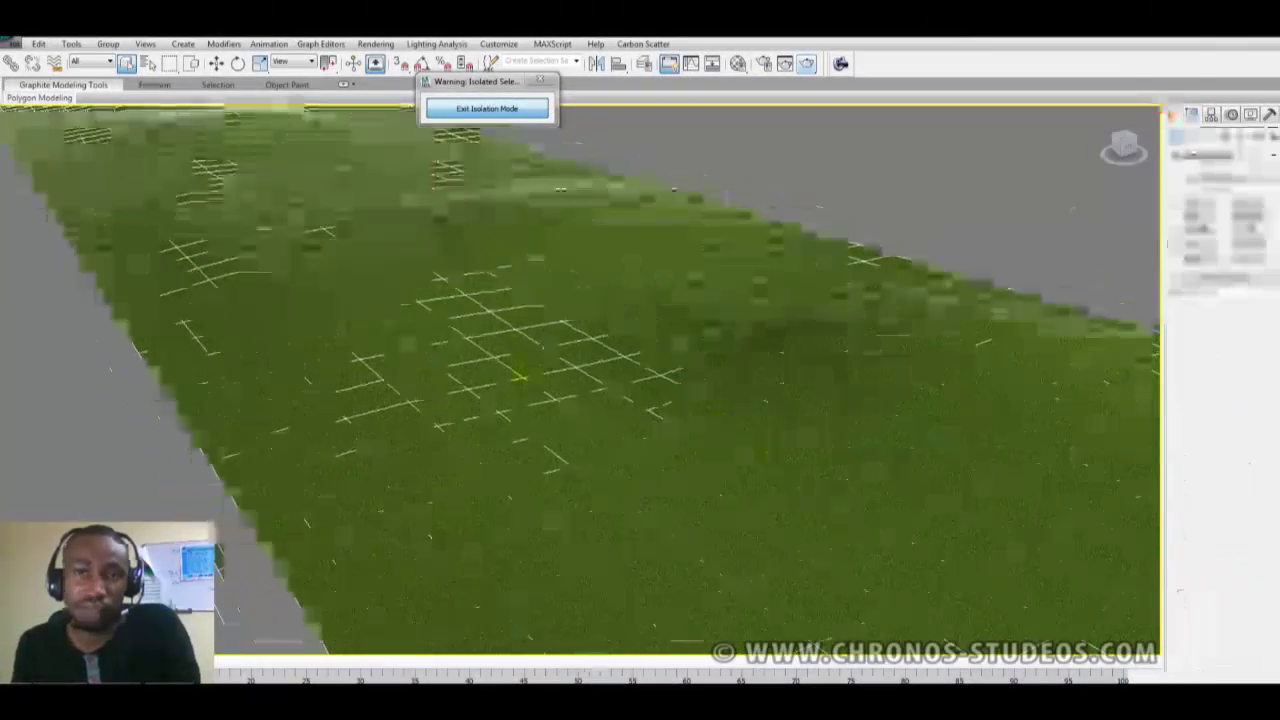
pyautogui.scroll(4, 560, 421)
pyautogui.scroll(-2, 560, 421)
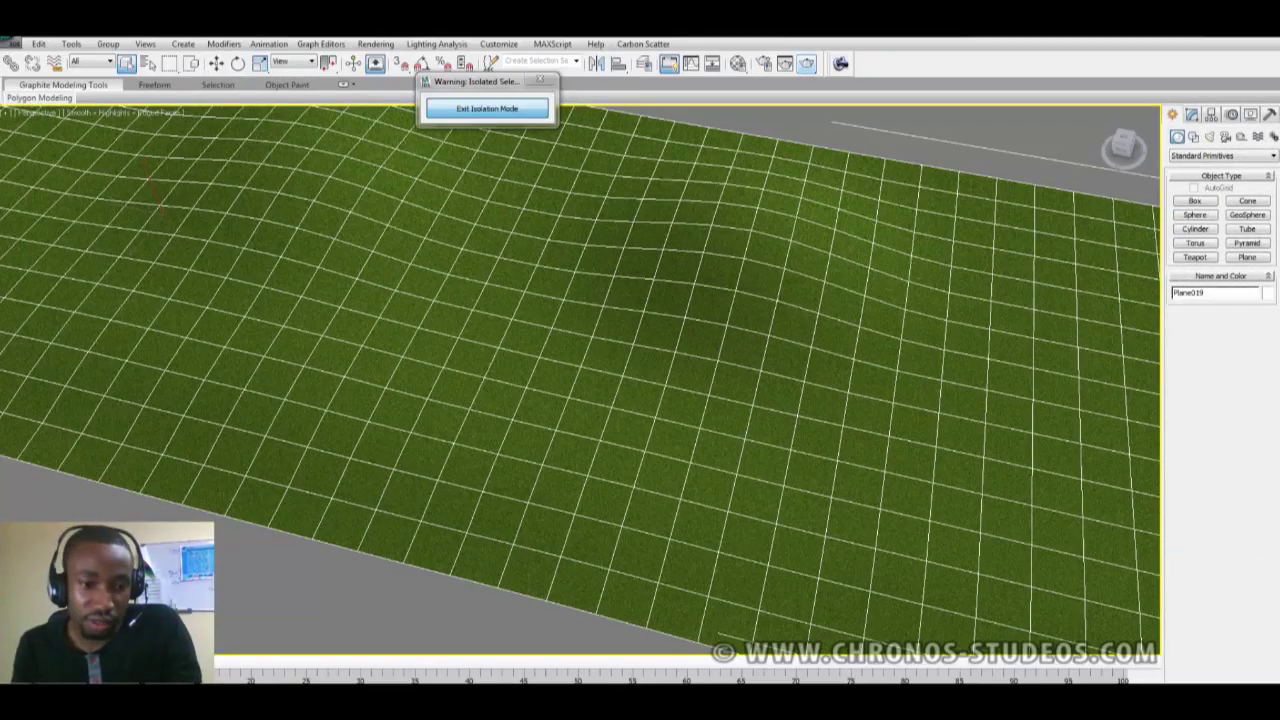
# Switch to the empty 3ds Max scene and close the Populate:Terrain window
pyautogui.moveTo(389, 712)
pyautogui.click(429, 668)
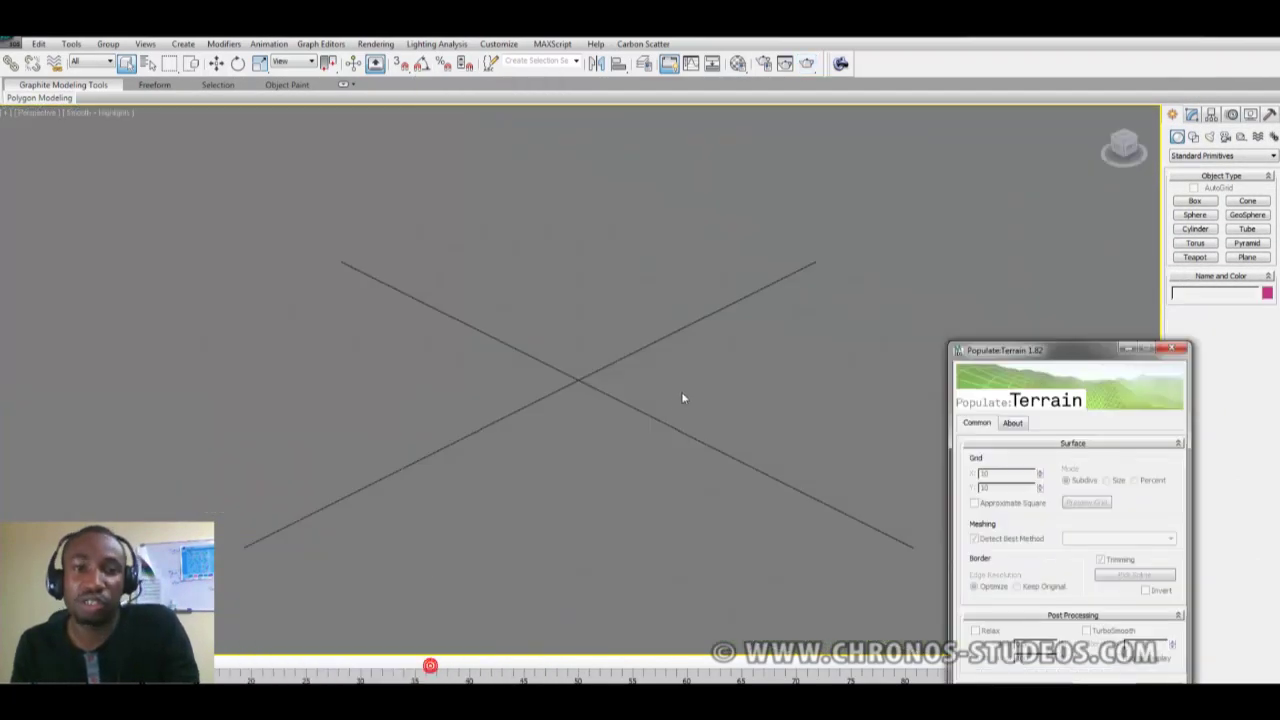
pyautogui.scroll(-2, 631, 323)
pyautogui.click(1248, 257)
pyautogui.click(1170, 349)
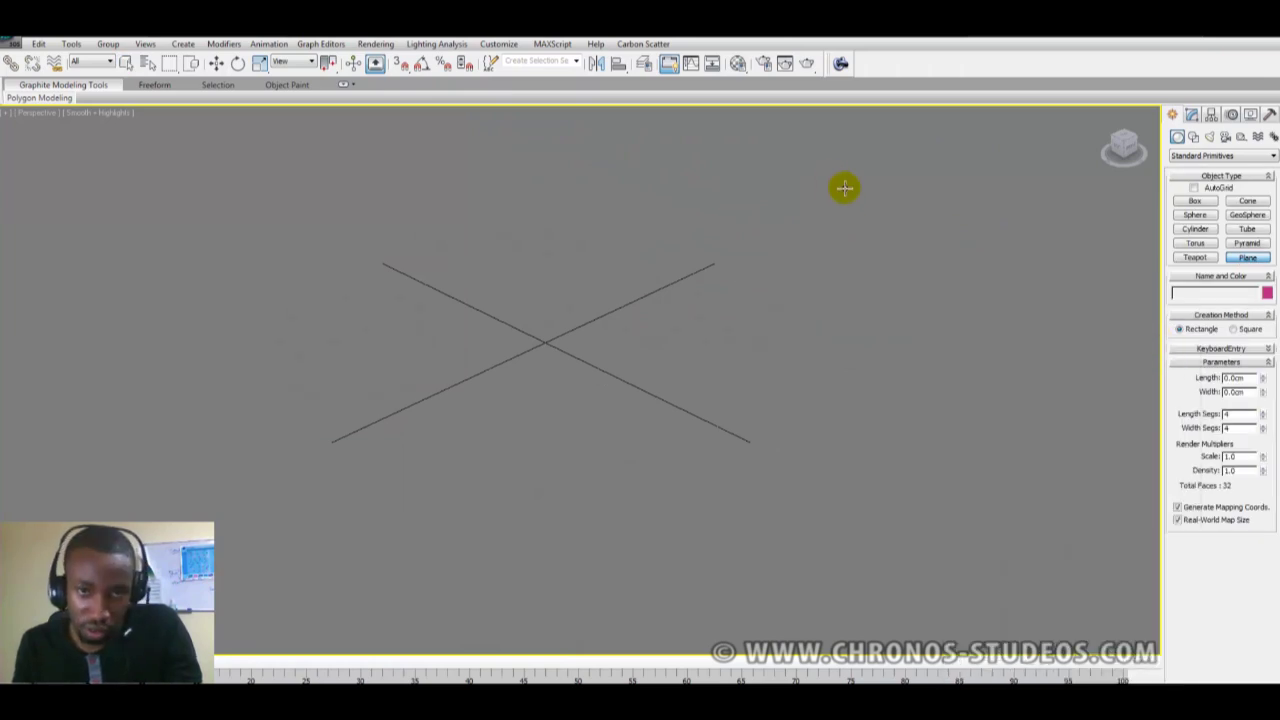
# Draw a plane primitive and enlarge it to about 682.6 cm long and 1056.4 cm wide
pyautogui.moveTo(356, 340); pyautogui.dragTo(746, 494)
pyautogui.moveTo(746, 494); pyautogui.dragTo(561, 334, button='middle')
pyautogui.scroll(-3, 601, 353)
pyautogui.scroll(5, 561, 334)
pyautogui.scroll(-6, 674, 434)
pyautogui.moveTo(614, 377); pyautogui.dragTo(647, 421, button='middle')
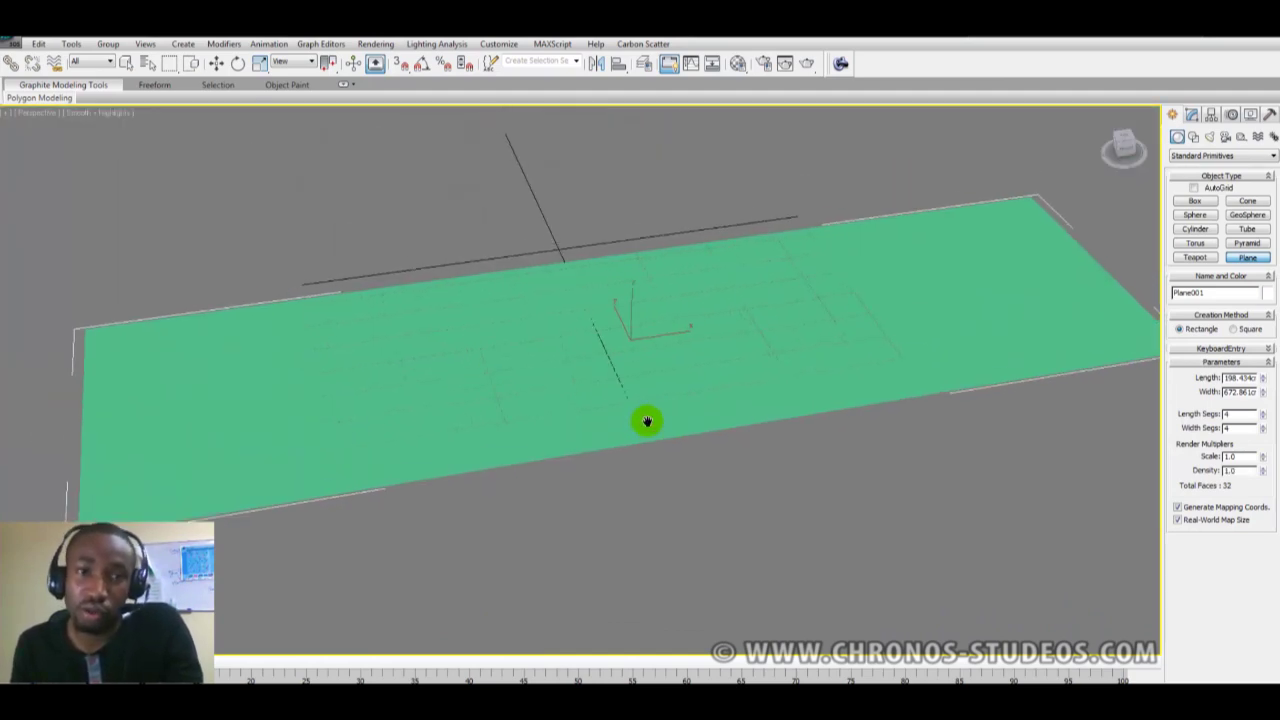
pyautogui.scroll(-3, 774, 430)
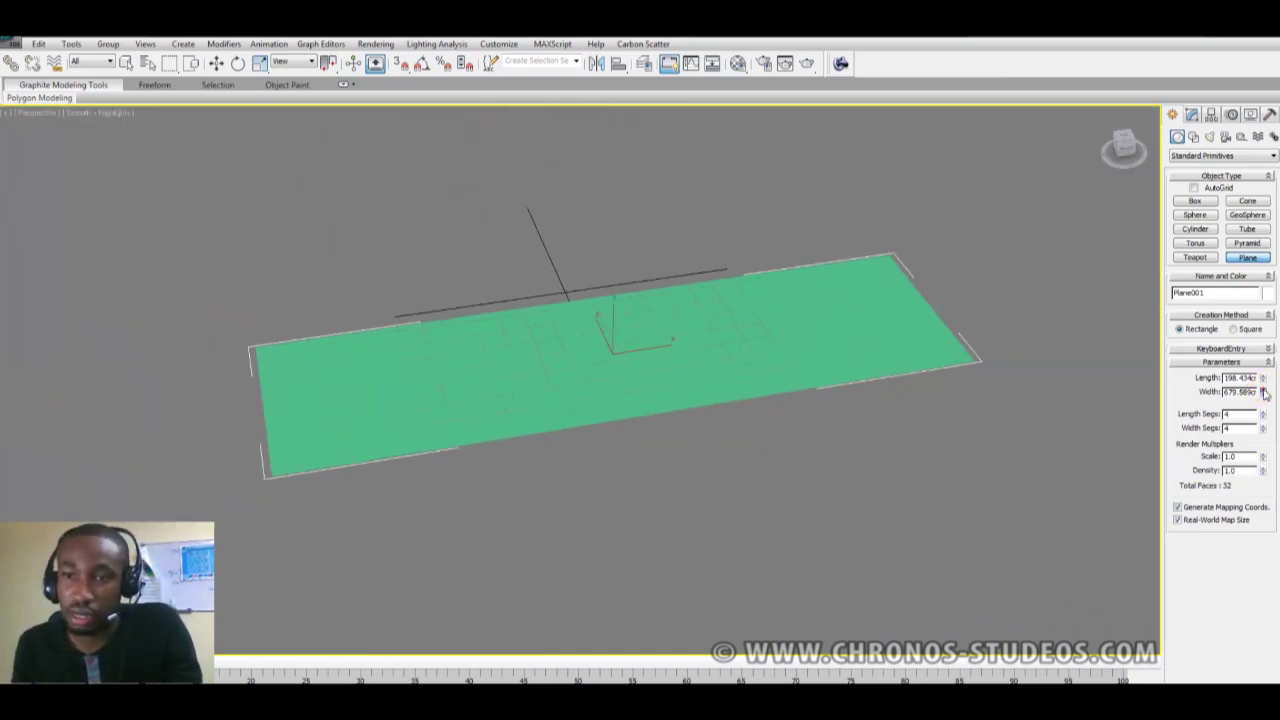
pyautogui.moveTo(1263, 393); pyautogui.dragTo(1131, 286)
pyautogui.click(1191, 114)
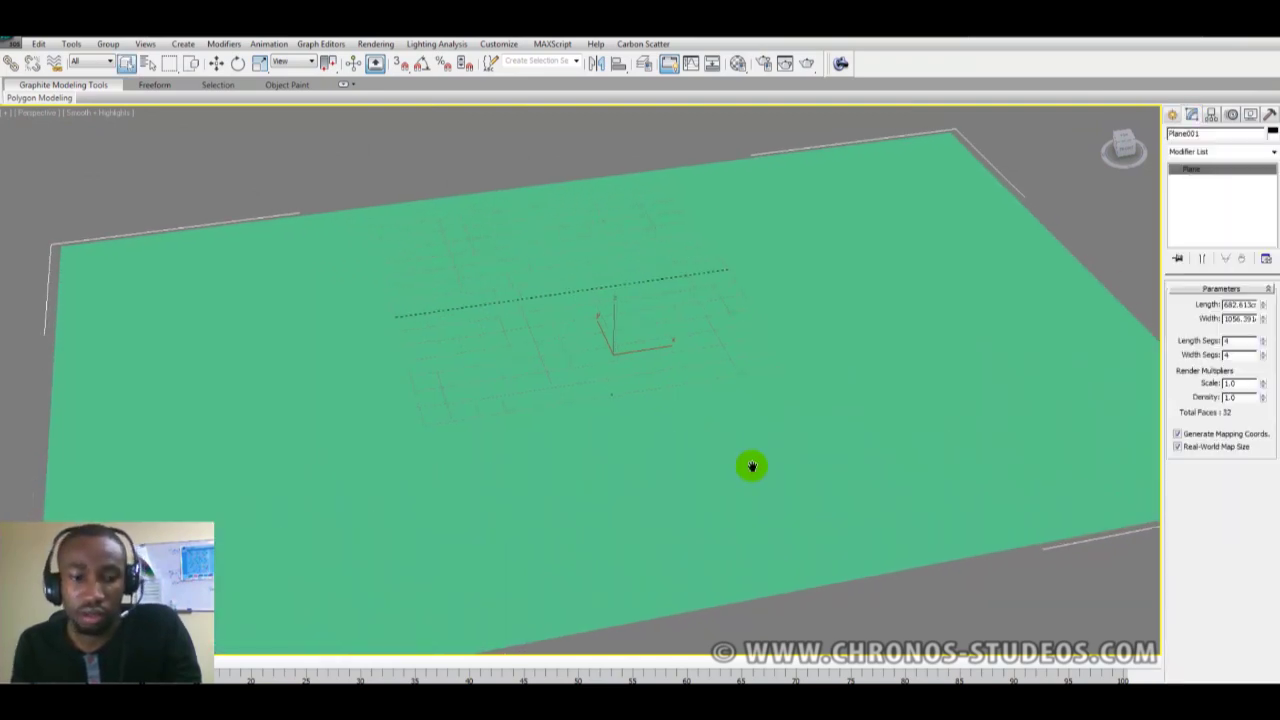
# Turn on edged faces and hide the grid in the viewport, and delete the plane
pyautogui.moveTo(752, 466); pyautogui.dragTo(763, 477, button='middle')
pyautogui.press('F4')
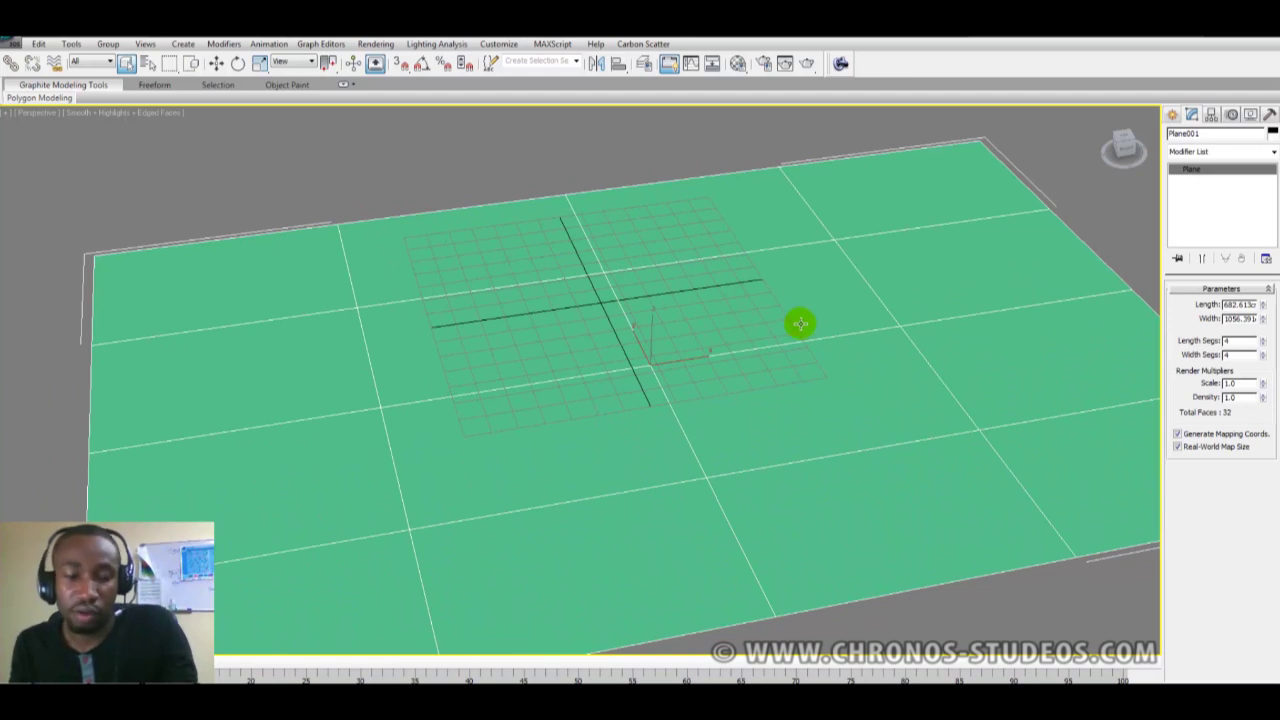
pyautogui.press('g')
pyautogui.moveTo(769, 366); pyautogui.dragTo(736, 404, button='middle')
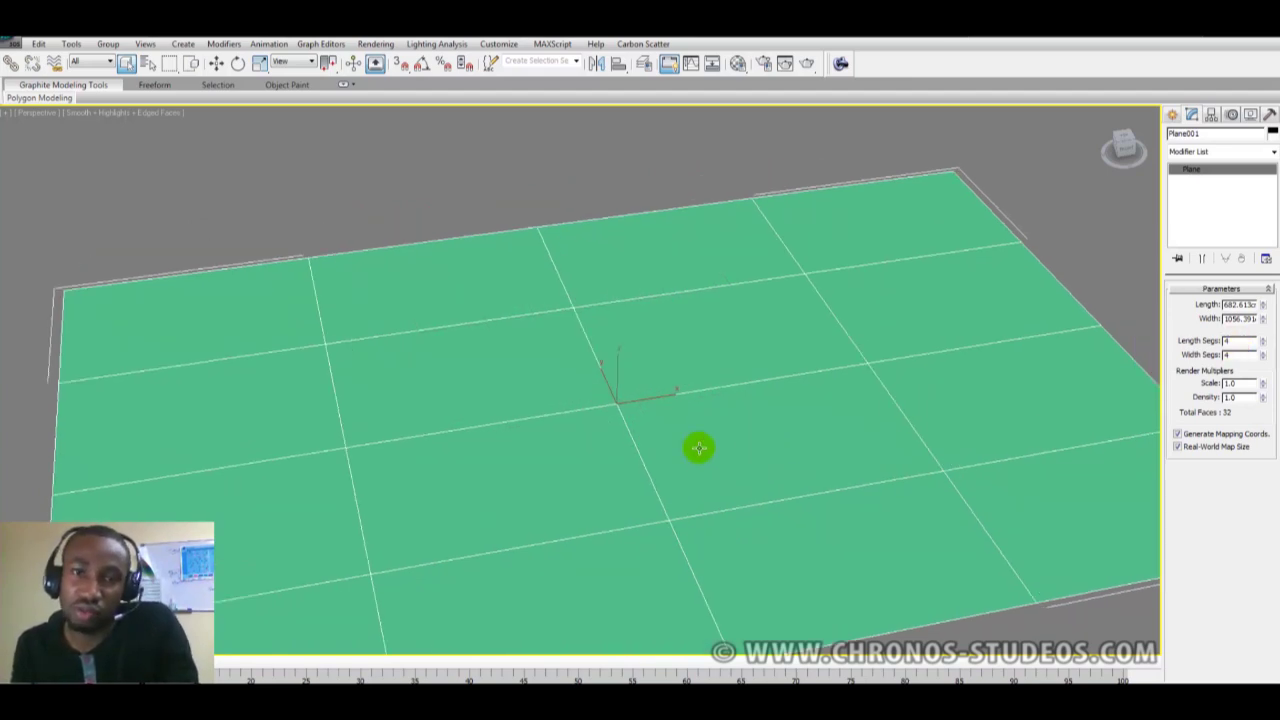
pyautogui.scroll(-5, 700, 449)
pyautogui.press('Delete')
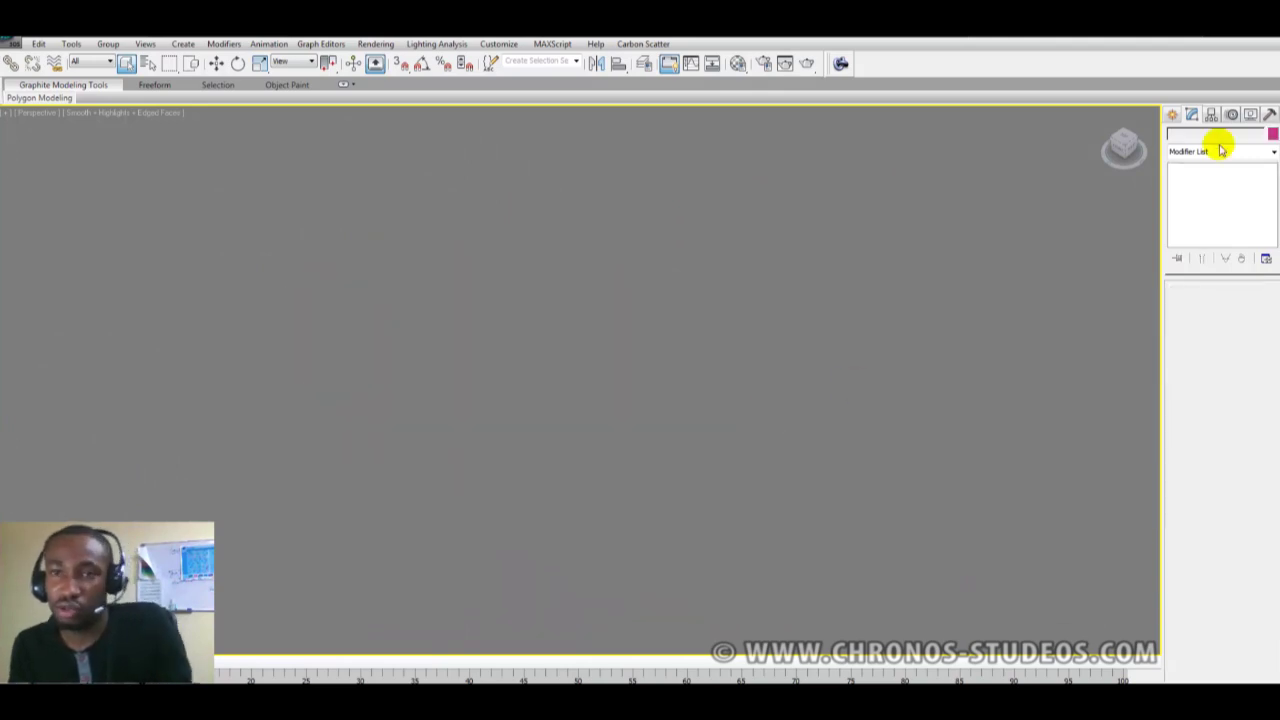
pyautogui.click(1172, 114)
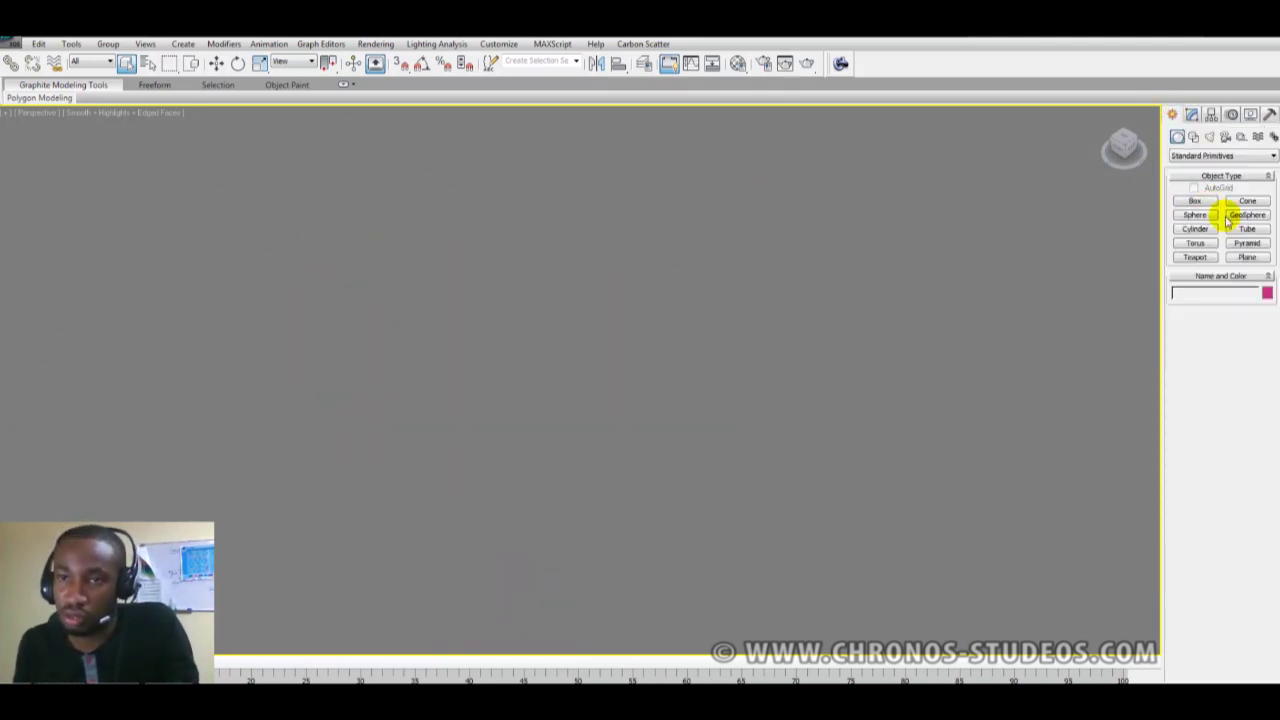
pyautogui.click(1193, 136)
pyautogui.click(1203, 213)
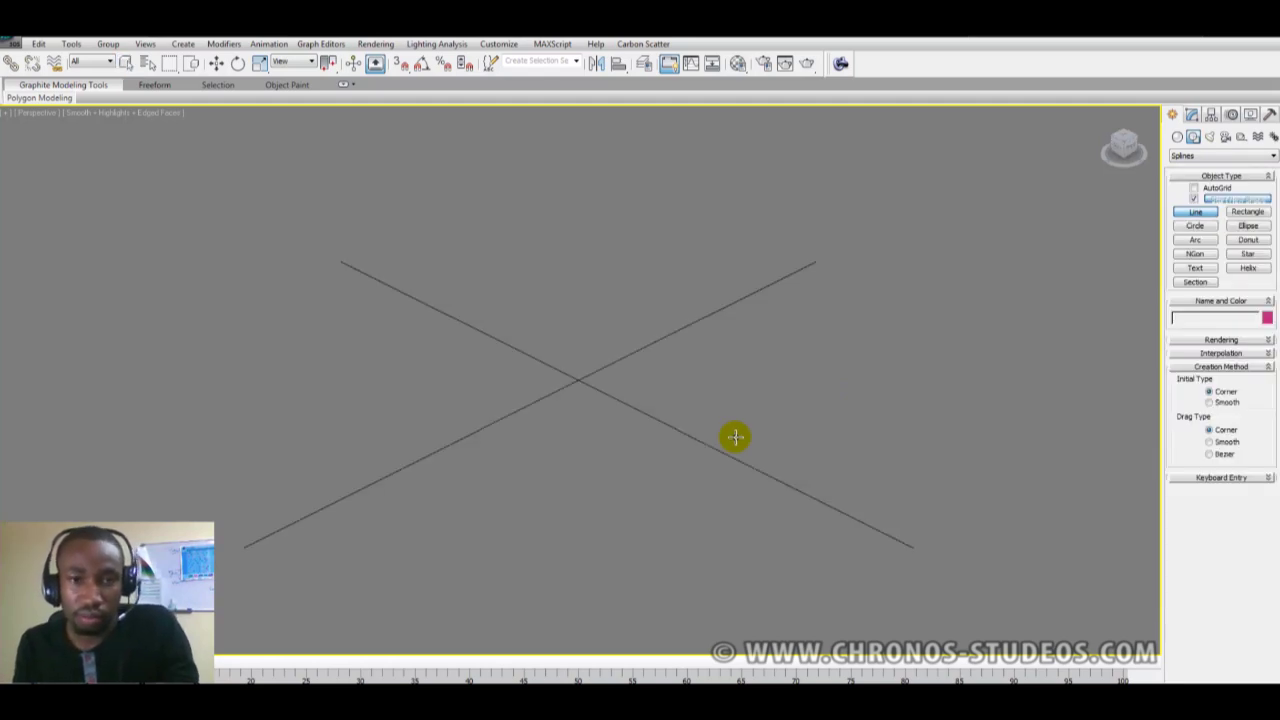
pyautogui.scroll(-3, 795, 494)
pyautogui.scroll(-2, 797, 496)
pyautogui.moveTo(797, 496); pyautogui.dragTo(568, 521, button='middle')
pyautogui.click(569, 560)
pyautogui.click(668, 413)
pyautogui.click(644, 278)
pyautogui.click(509, 229)
pyautogui.click(377, 241)
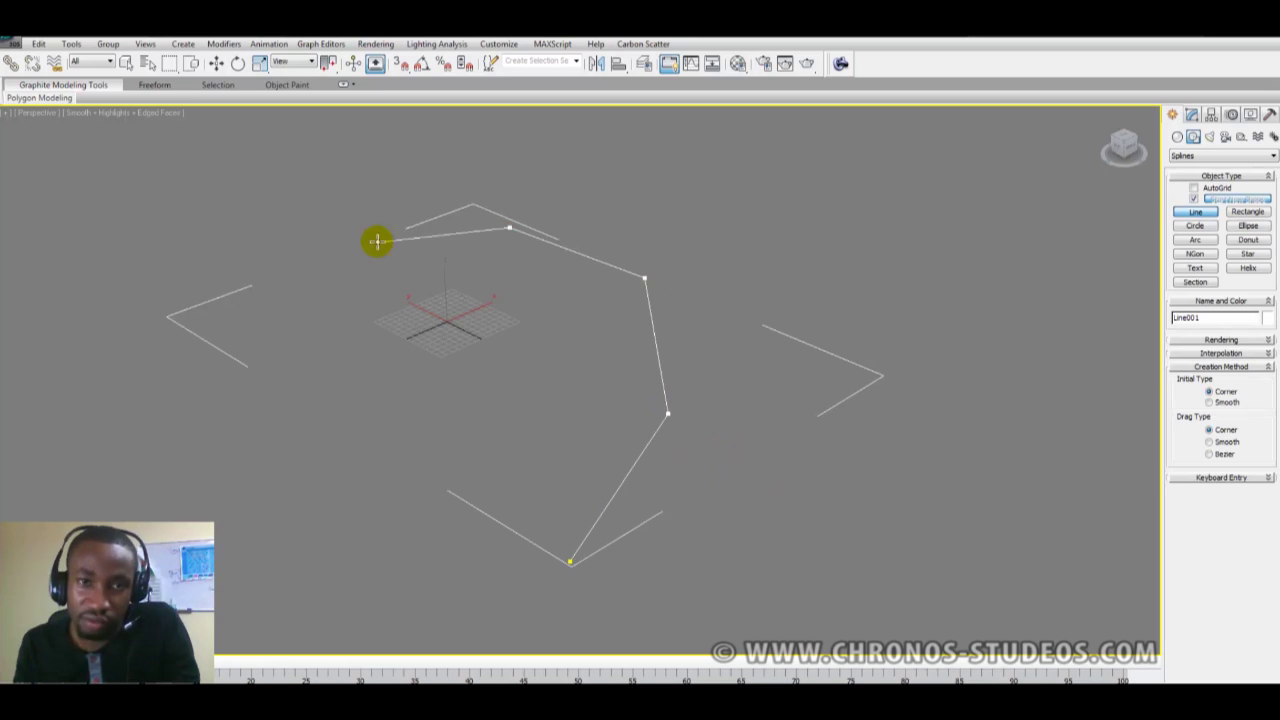
pyautogui.rightClick(649, 344)
pyautogui.rightClick(649, 344)
pyautogui.press('Delete')
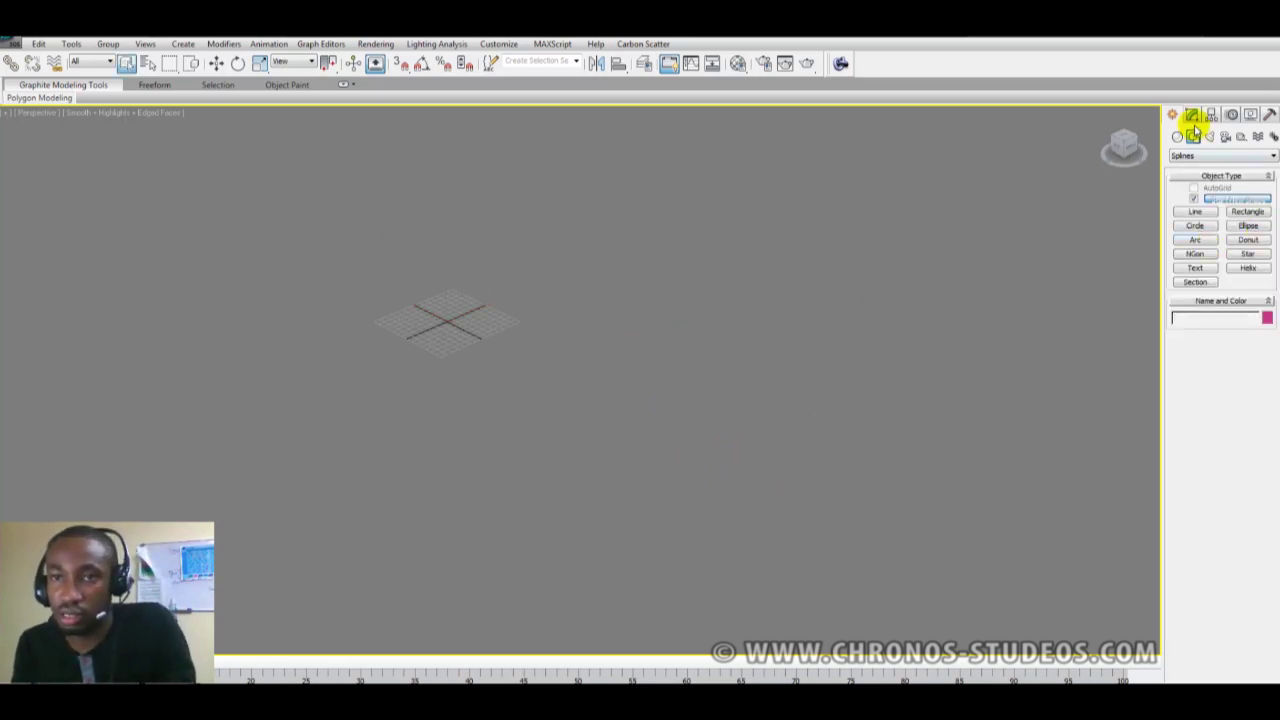
pyautogui.click(1191, 115)
pyautogui.click(1173, 114)
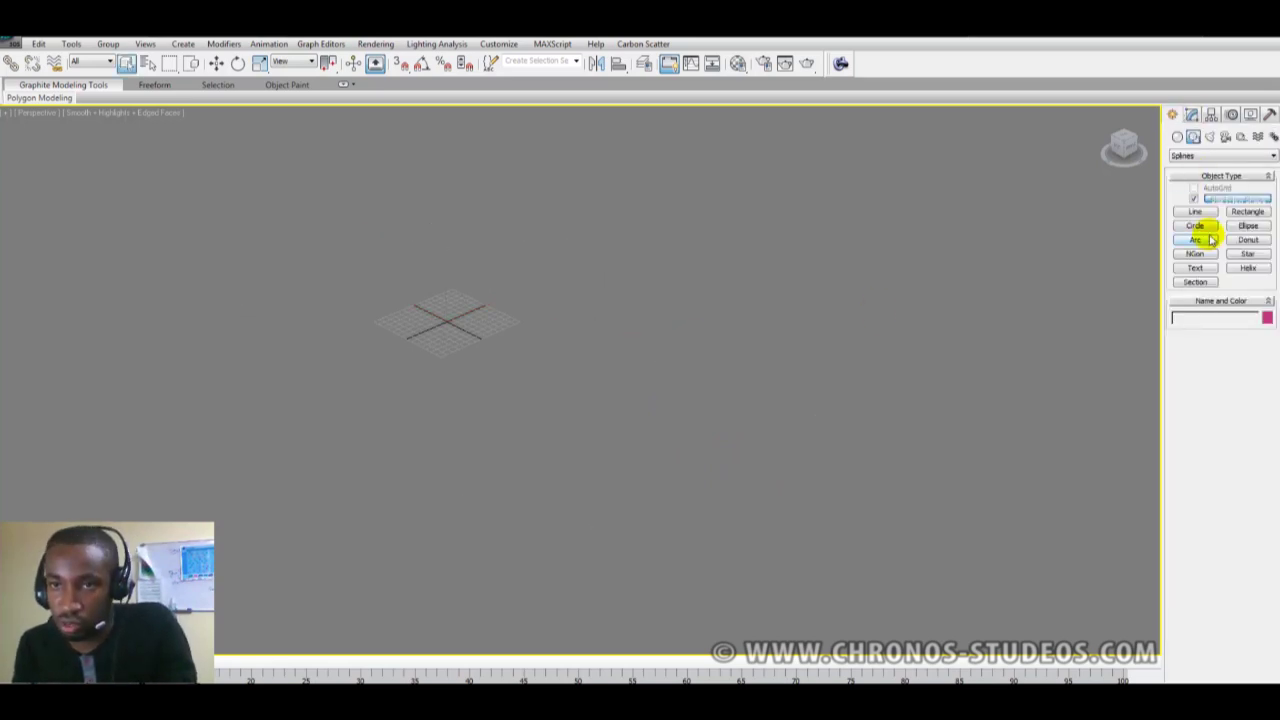
# Draw a closed, irregular eight-point spline around the grid using the Line tool with the Bezier drag type
pyautogui.click(1203, 214)
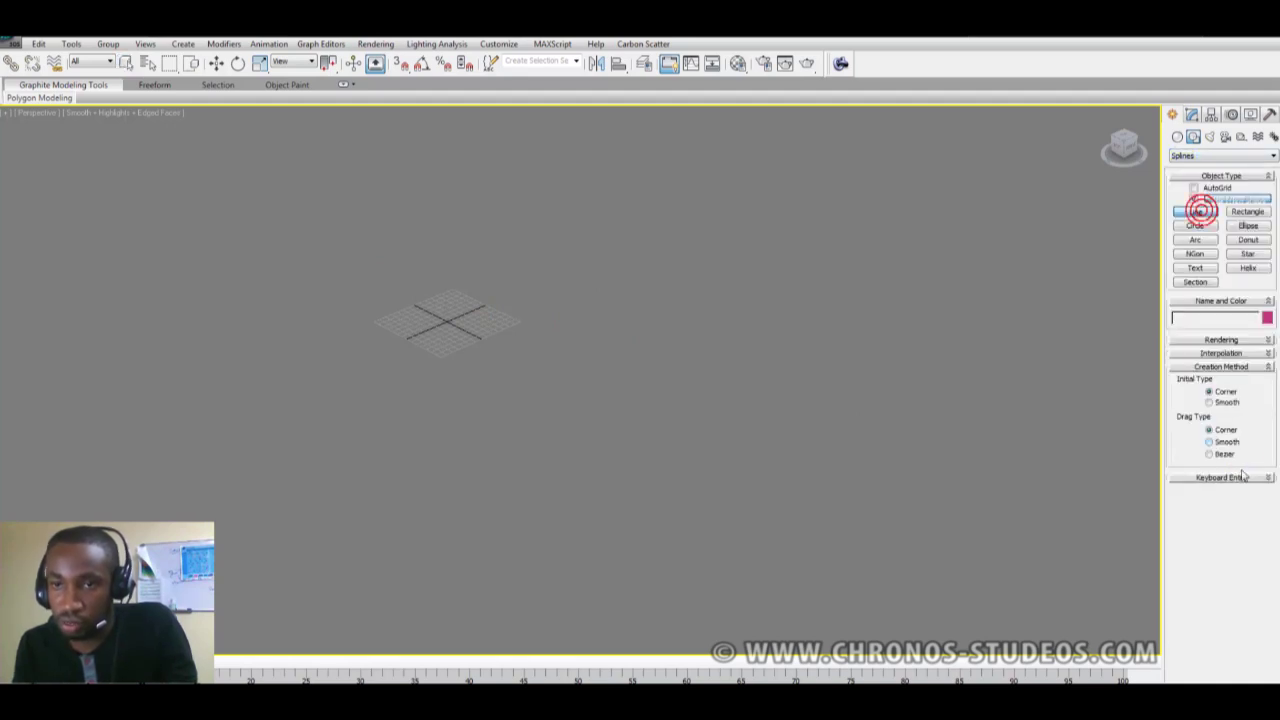
pyautogui.click(602, 455)
pyautogui.click(700, 286)
pyautogui.moveTo(609, 205); pyautogui.dragTo(500, 194)
pyautogui.click(207, 254)
pyautogui.rightClick(233, 231)
pyautogui.moveTo(260, 213); pyautogui.dragTo(222, 257)
pyautogui.moveTo(192, 363); pyautogui.dragTo(238, 407)
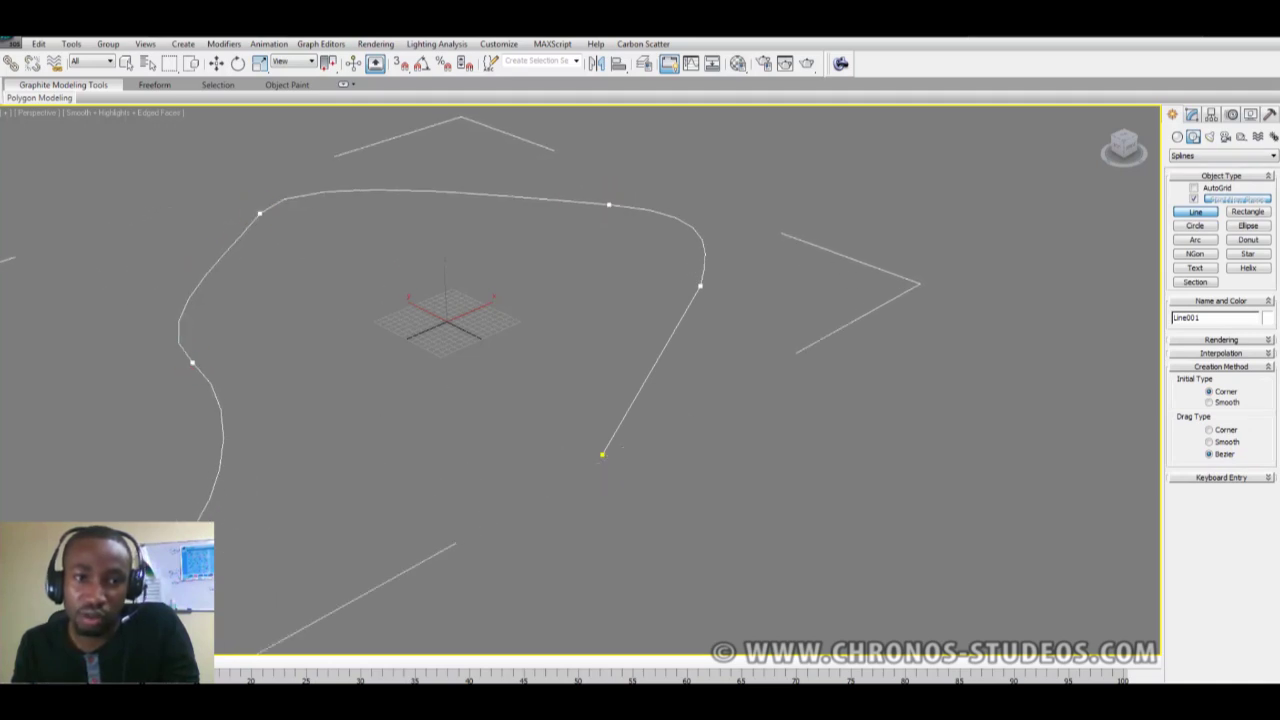
pyautogui.moveTo(253, 625); pyautogui.dragTo(334, 629)
pyautogui.moveTo(512, 556); pyautogui.dragTo(546, 458)
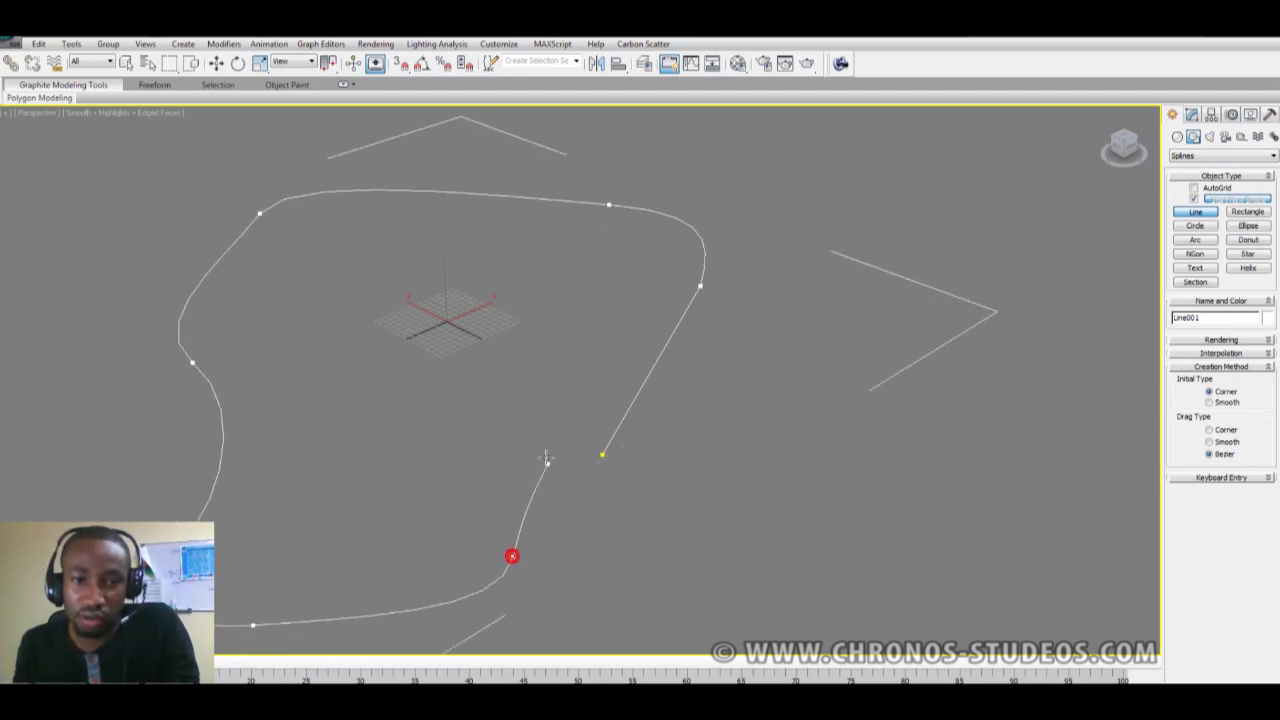
pyautogui.click(603, 456)
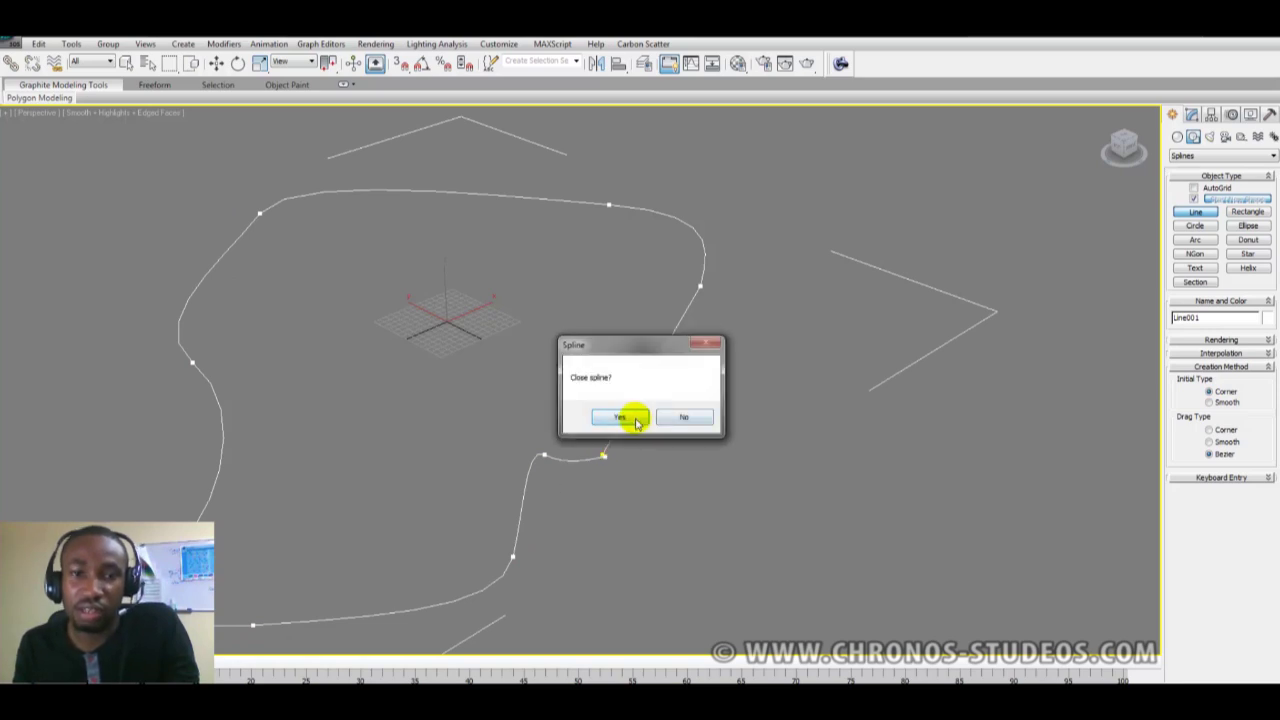
pyautogui.click(634, 420)
# Frame the closed spline in the top view and convert it to an Editable Poly
pyautogui.moveTo(578, 467); pyautogui.dragTo(607, 460, button='middle')
pyautogui.press('t')
pyautogui.press('z')
pyautogui.scroll(-3, 657, 426)
pyautogui.scroll(3, 657, 426)
pyautogui.moveTo(619, 459); pyautogui.dragTo(575, 411, button='middle')
pyautogui.rightClick(631, 396)
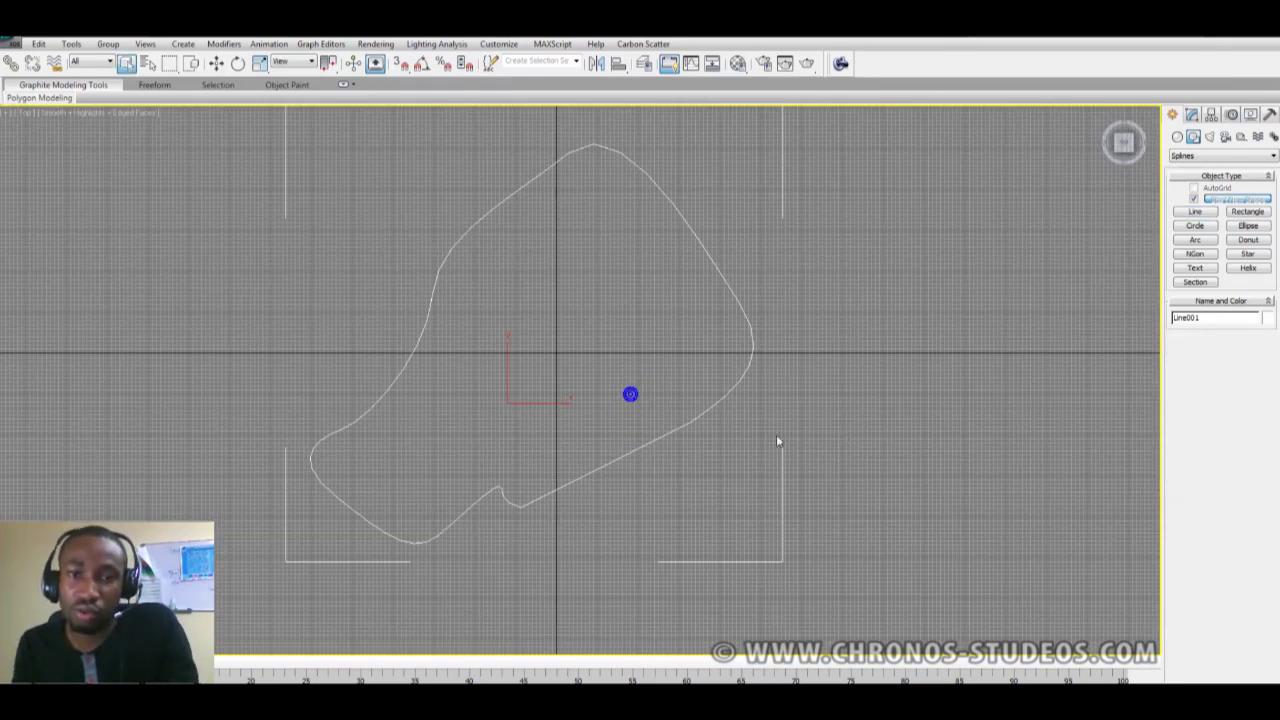
pyautogui.rightClick(677, 392)
pyautogui.moveTo(802, 512)
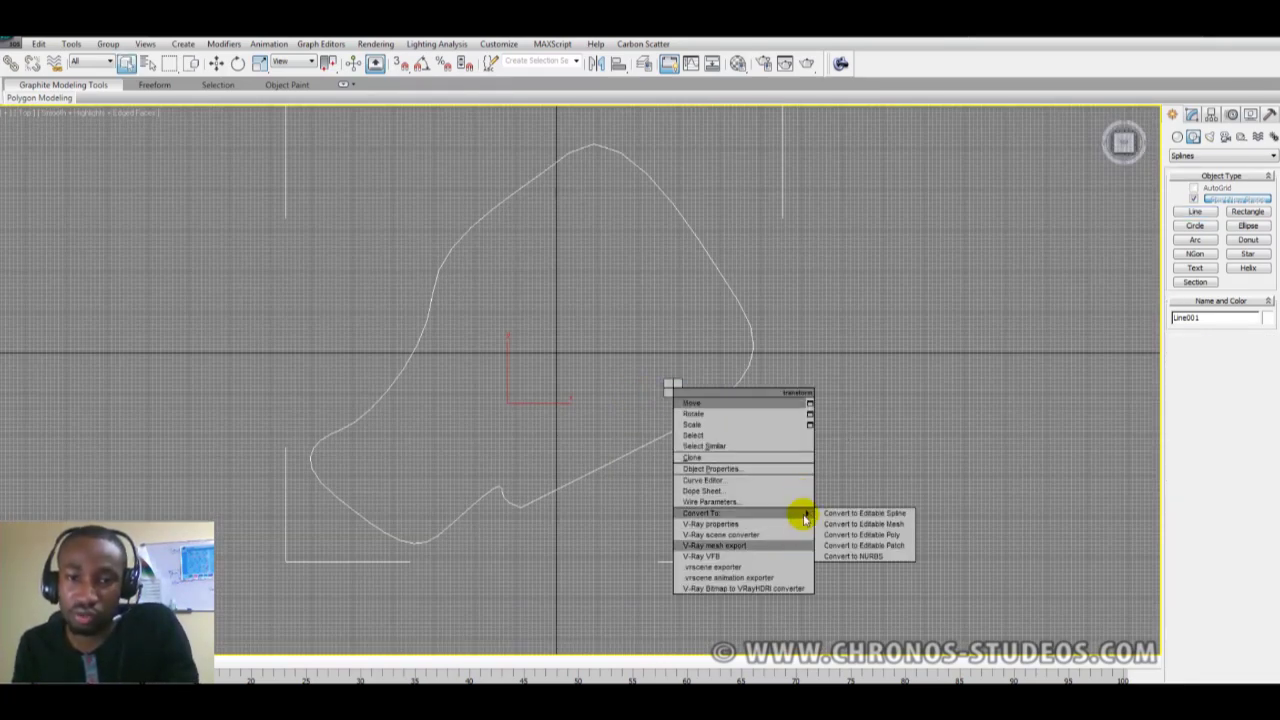
pyautogui.click(872, 536)
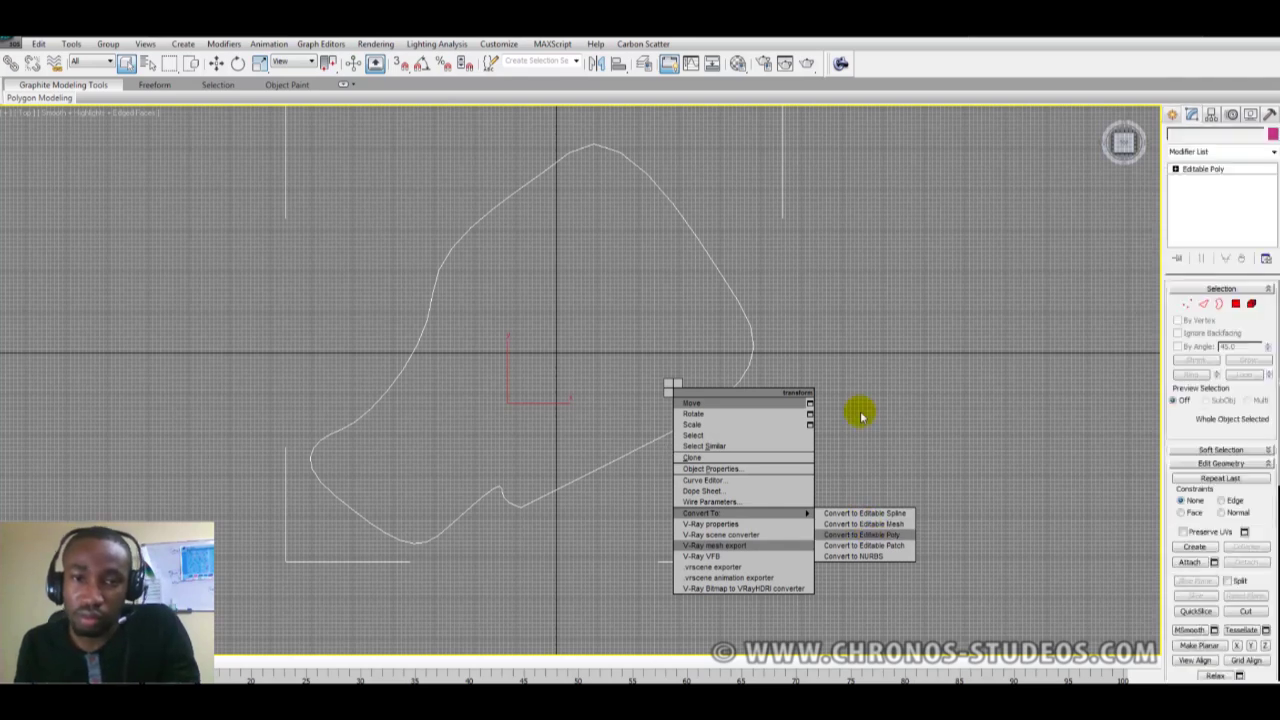
# Hide the grid and show the irregular ground surface from an angle in the perspective view
pyautogui.scroll(6, 741, 387)
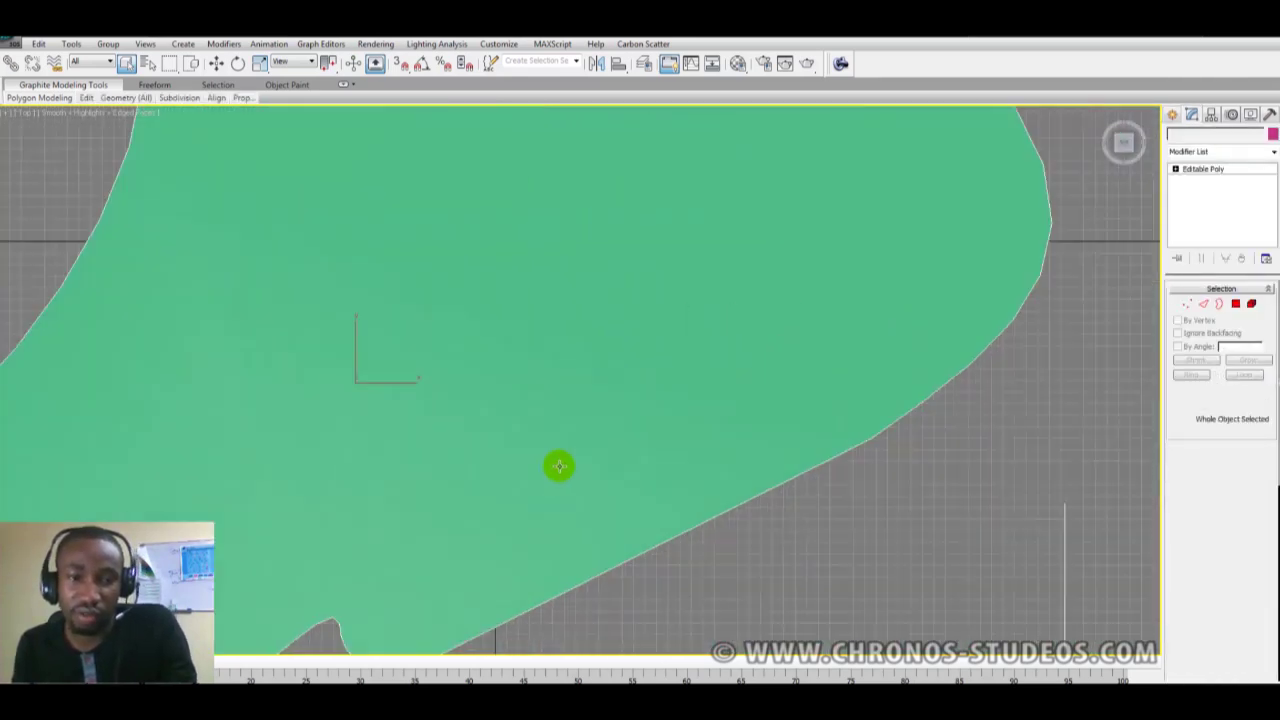
pyautogui.scroll(-5, 559, 466)
pyautogui.keyDown('alt'); pyautogui.moveTo(559, 466); pyautogui.dragTo(603, 420, button='middle'); pyautogui.keyUp('alt')
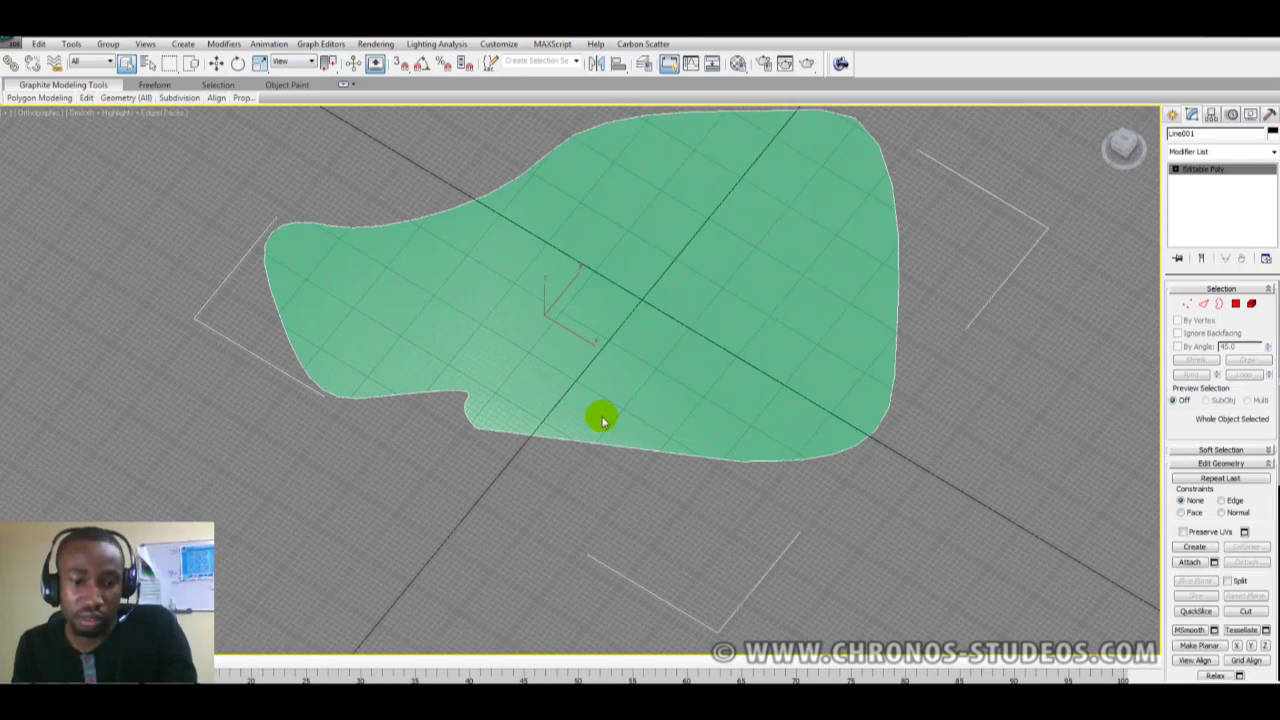
pyautogui.press('g')
pyautogui.moveTo(660, 382); pyautogui.dragTo(586, 460, button='middle')
pyautogui.scroll(2, 710, 409)
pyautogui.click(1173, 114)
pyautogui.press('p')
pyautogui.scroll(5, 586, 460)
pyautogui.scroll(-4, 617, 423)
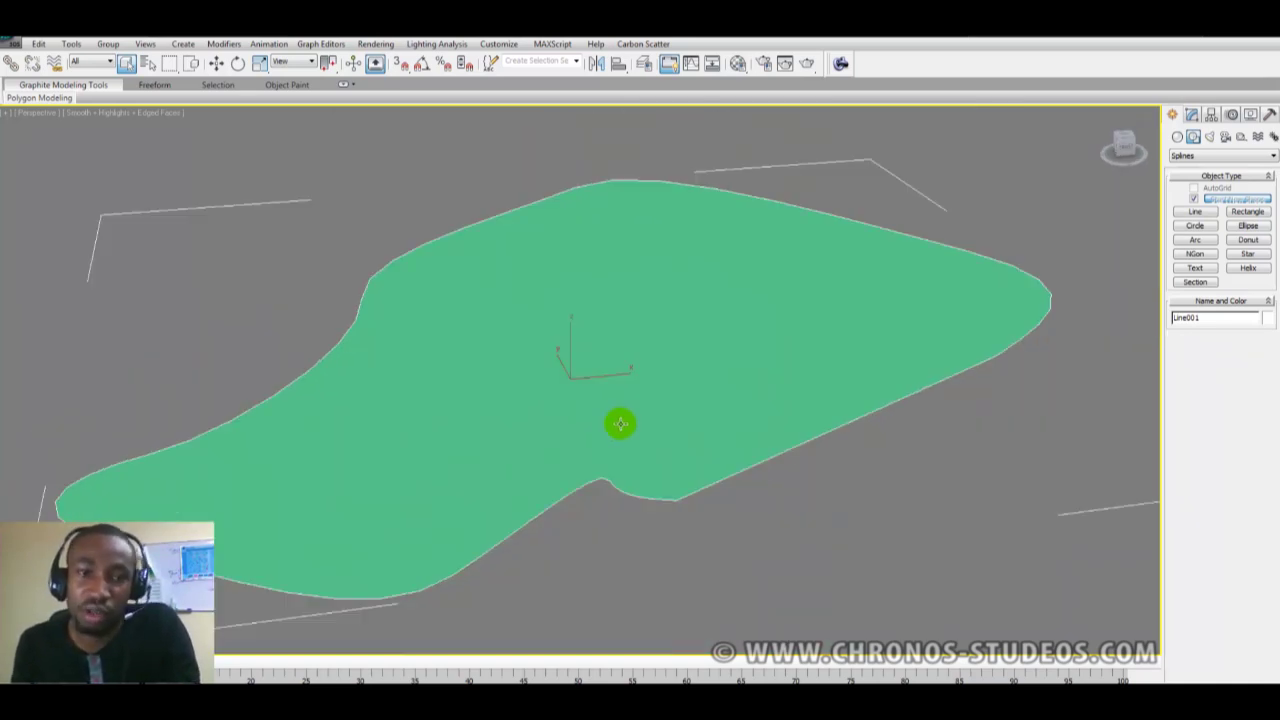
pyautogui.scroll(2, 594, 428)
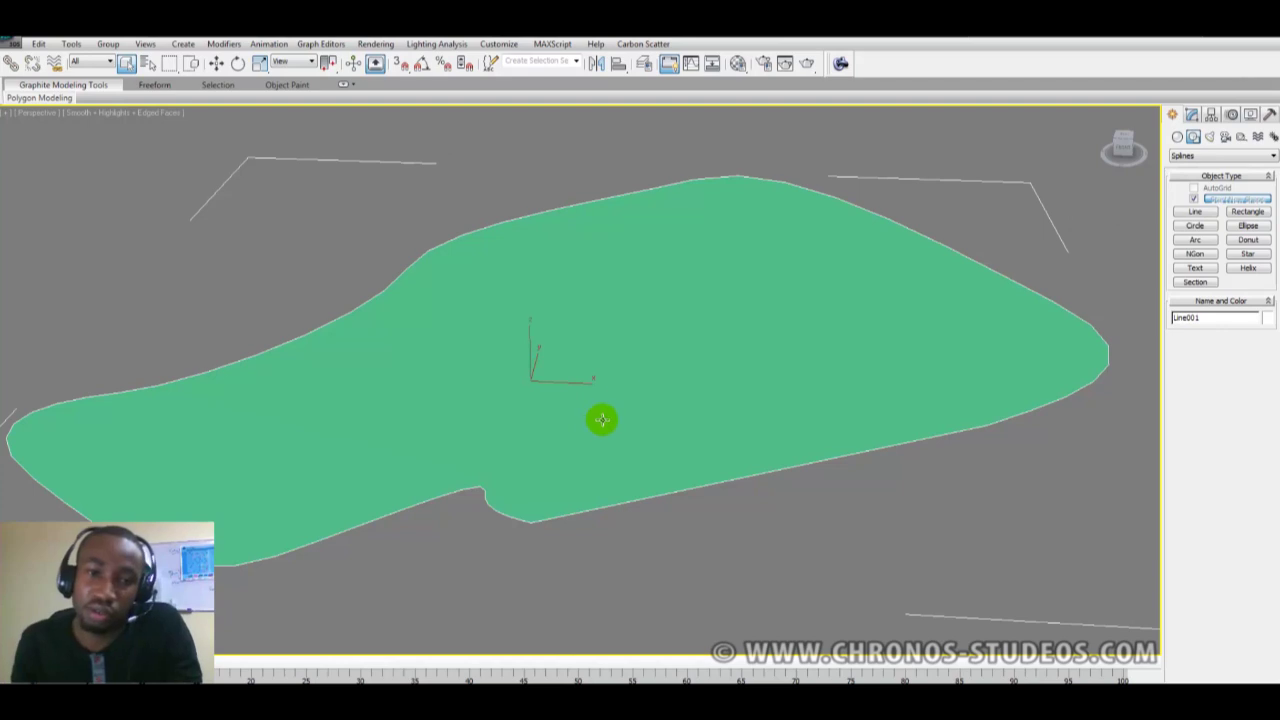
# Examine the ground surface's vertices in the Editable Poly's vertex level, and return to object level
pyautogui.click(720, 529)
pyautogui.click(763, 423)
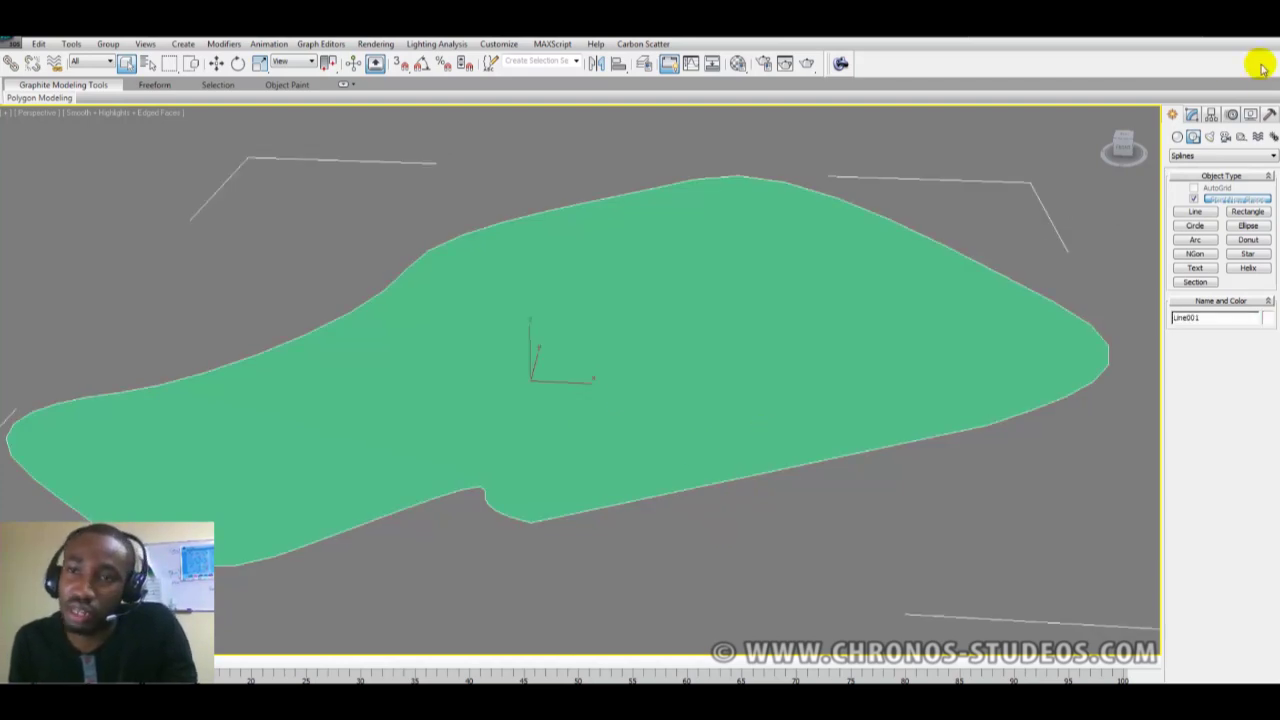
pyautogui.click(1196, 116)
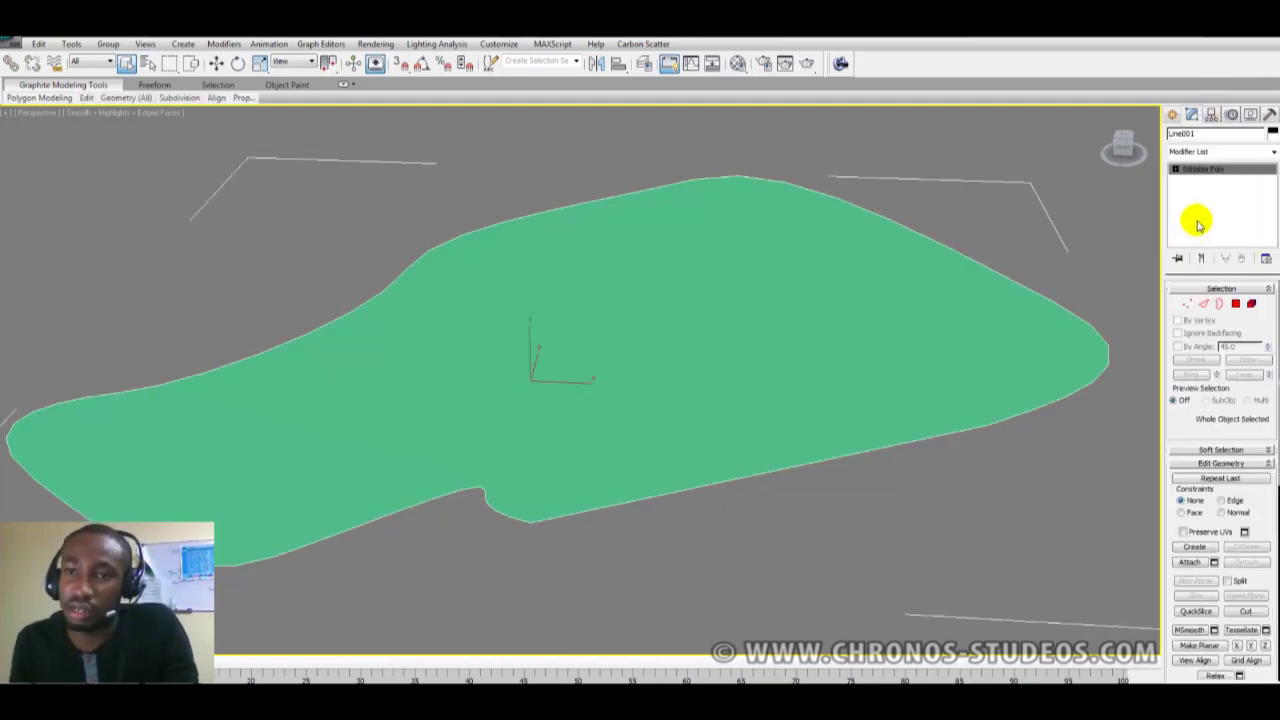
pyautogui.click(1186, 305)
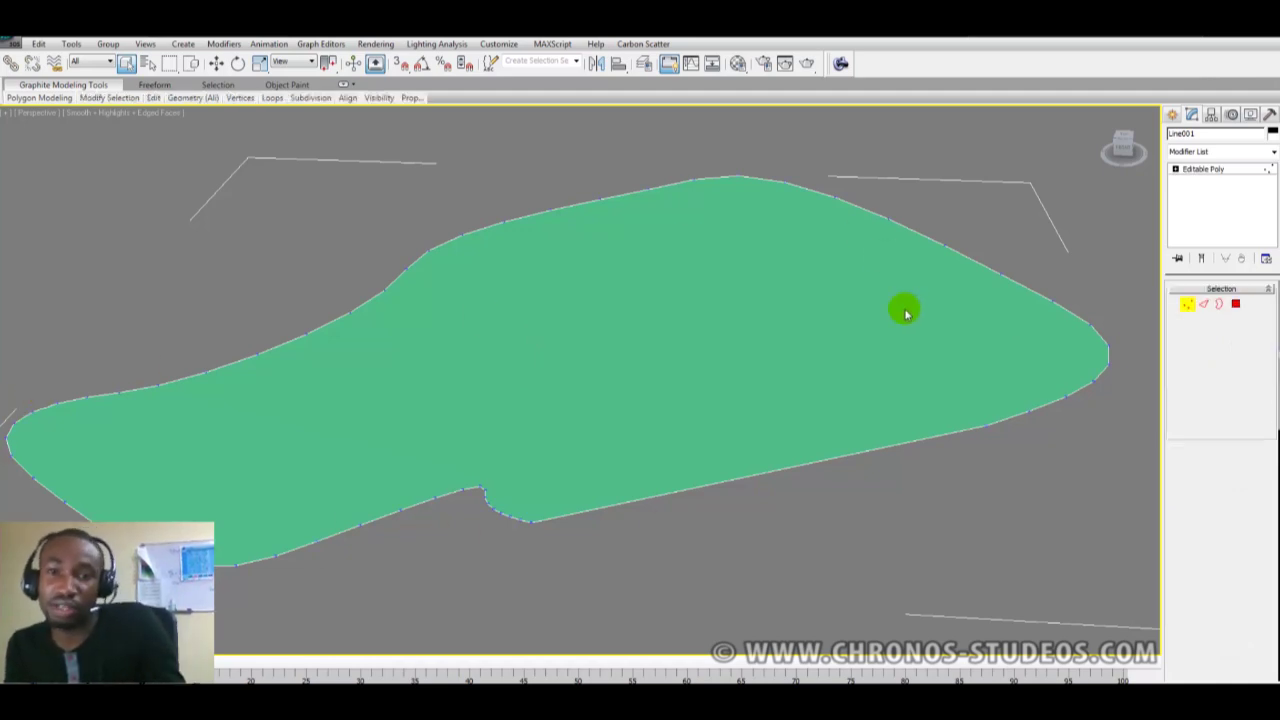
pyautogui.click(1188, 305)
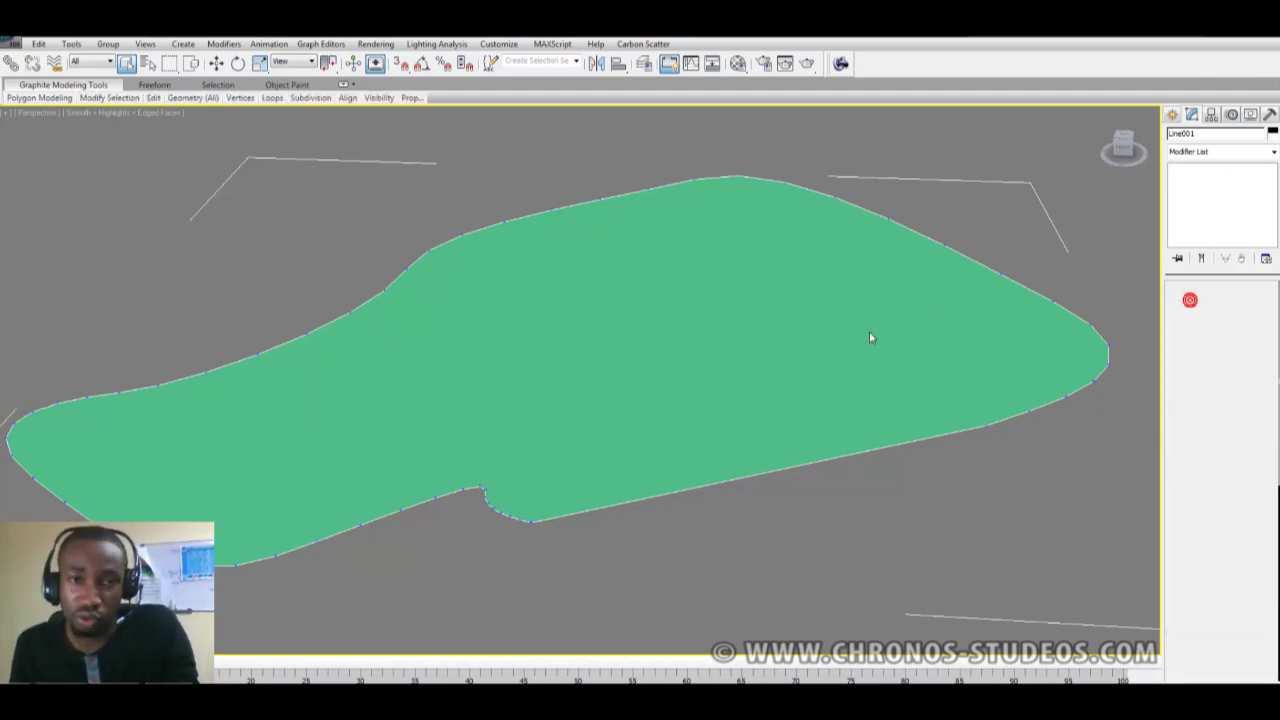
pyautogui.click(786, 346)
pyautogui.click(1173, 114)
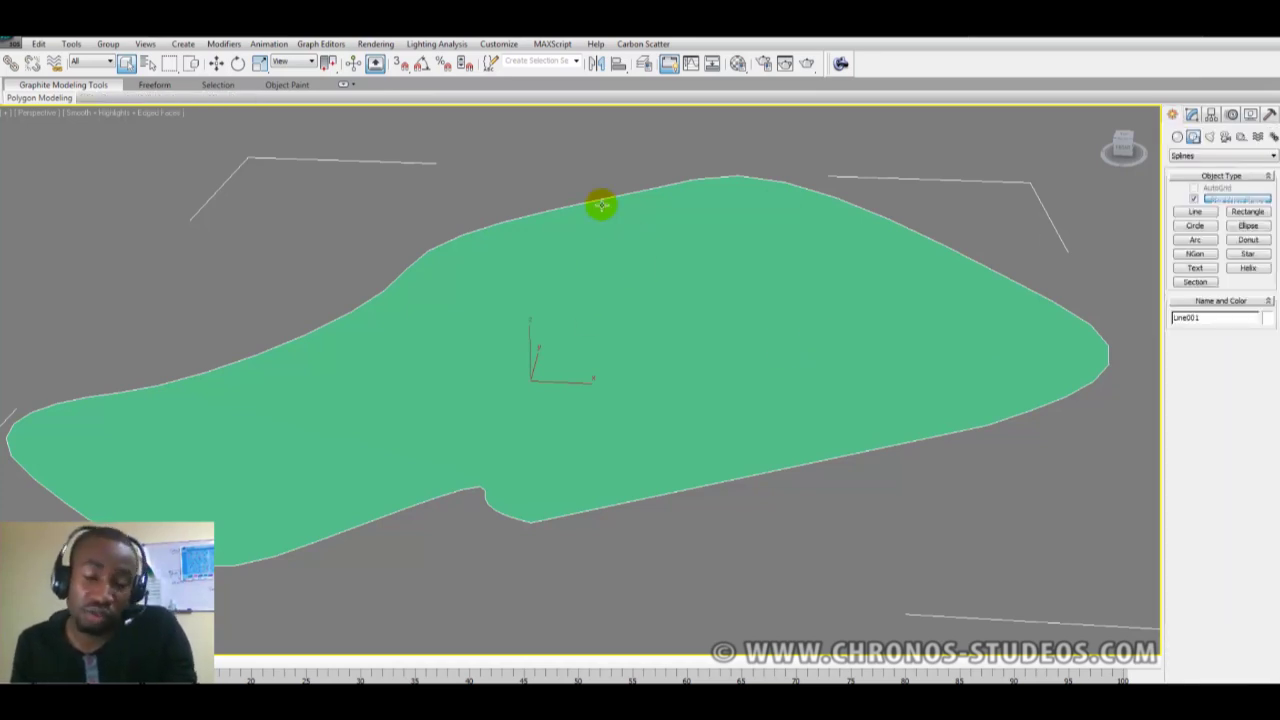
pyautogui.click(552, 44)
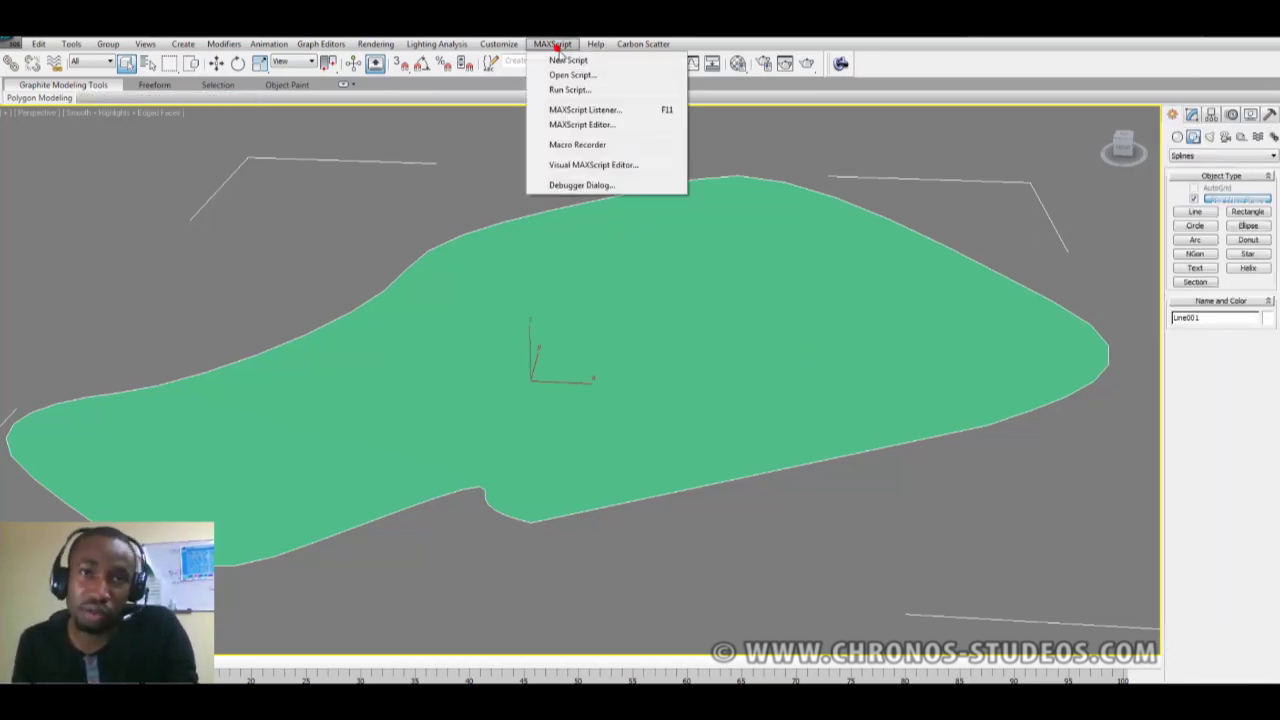
pyautogui.click(605, 92)
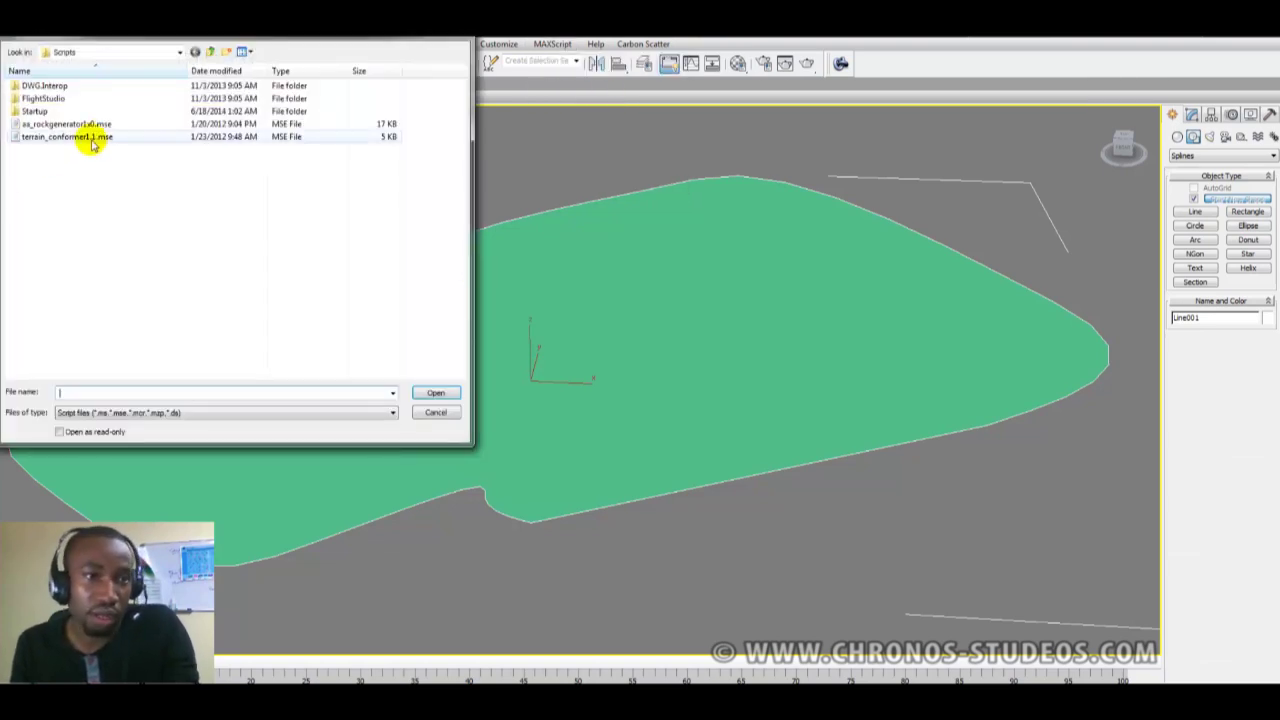
pyautogui.click(130, 175)
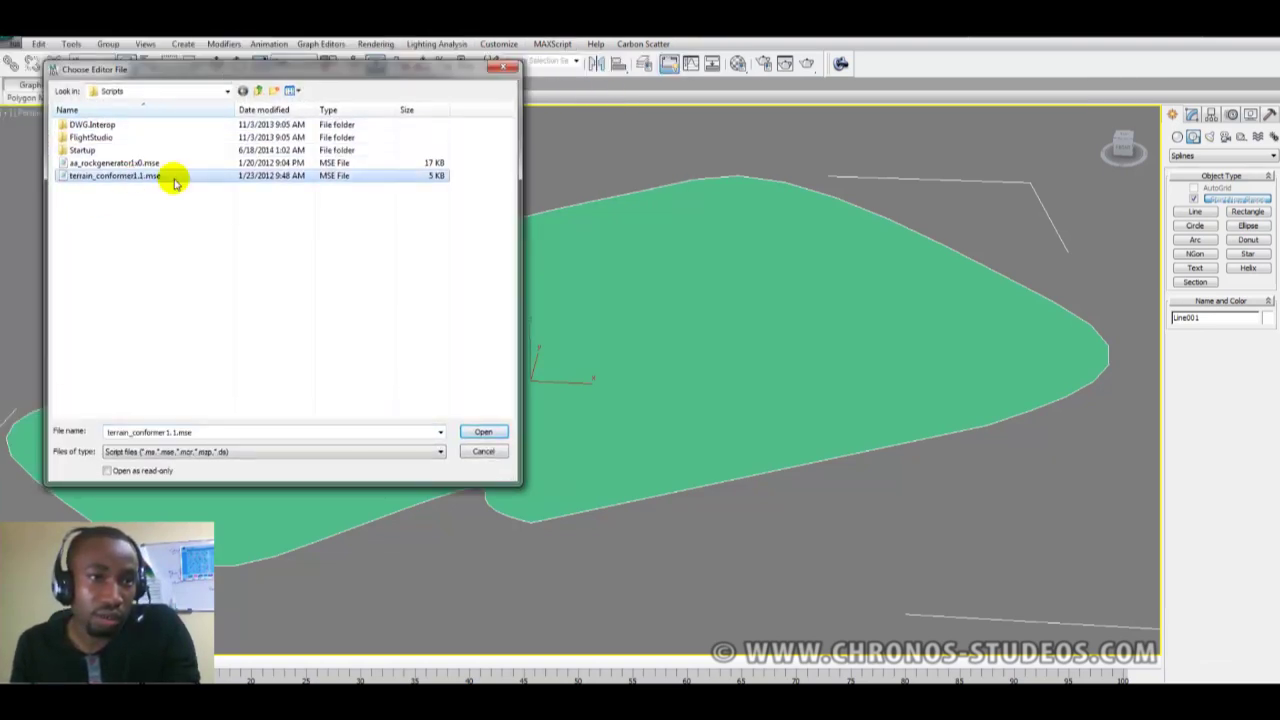
pyautogui.doubleClick(143, 177)
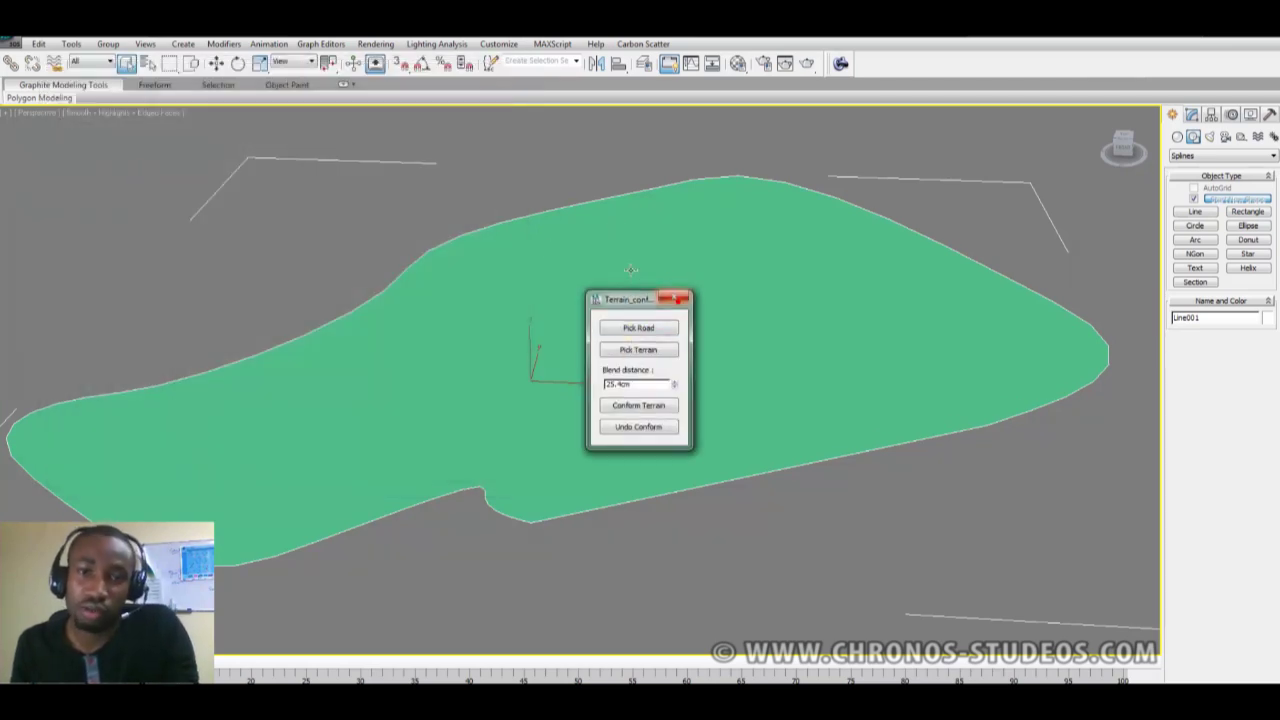
pyautogui.click(675, 297)
# Open the script chooser and look through the Scripts folder and its Startup subfolder for the terrain script
pyautogui.click(552, 44)
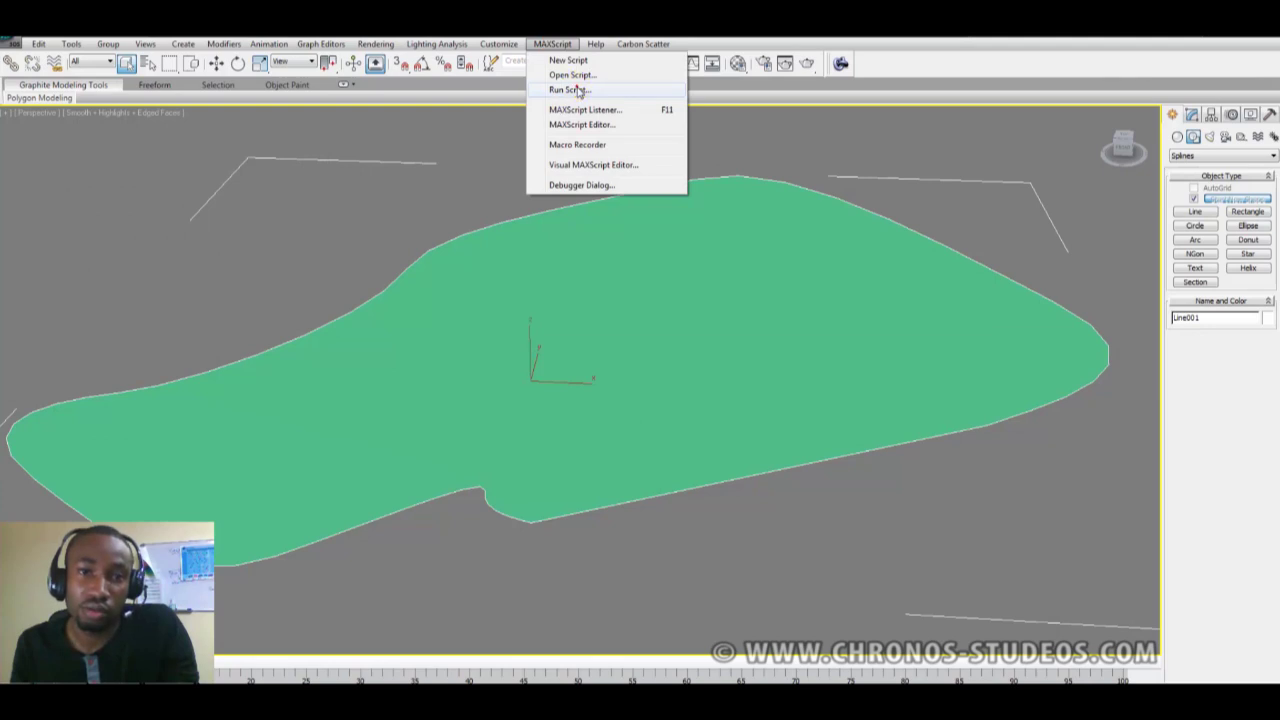
pyautogui.click(572, 89)
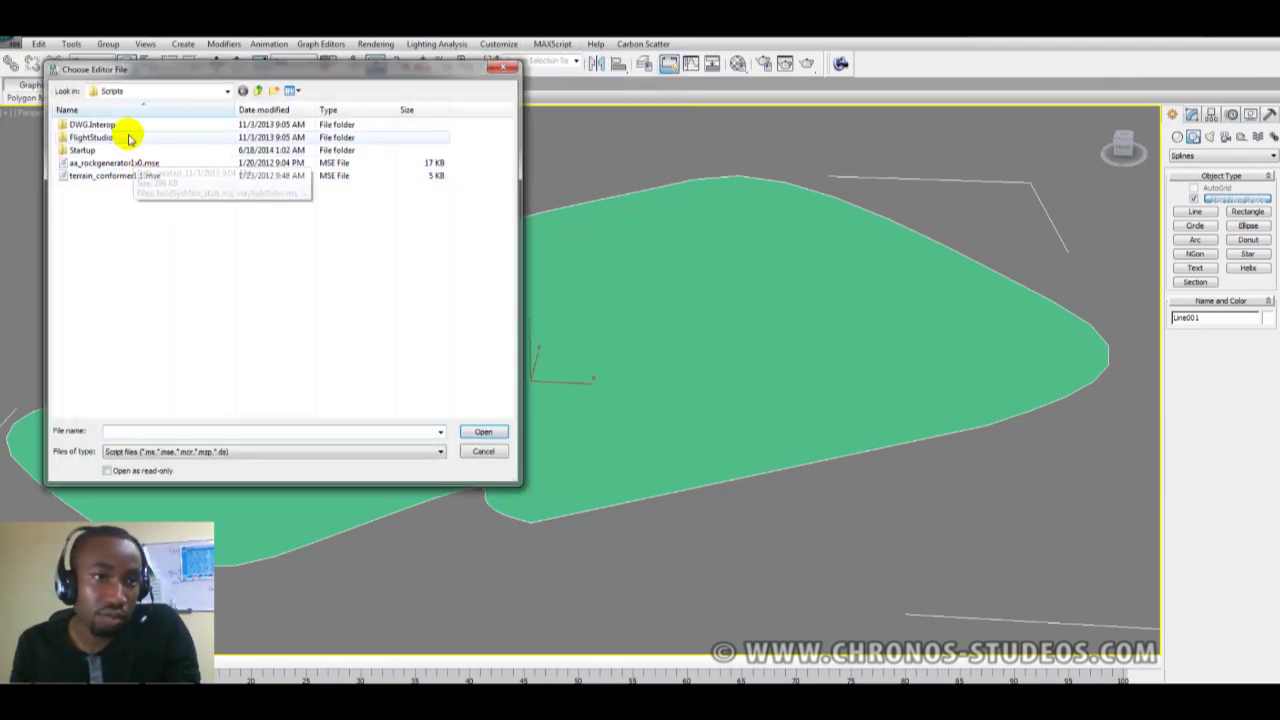
pyautogui.click(222, 93)
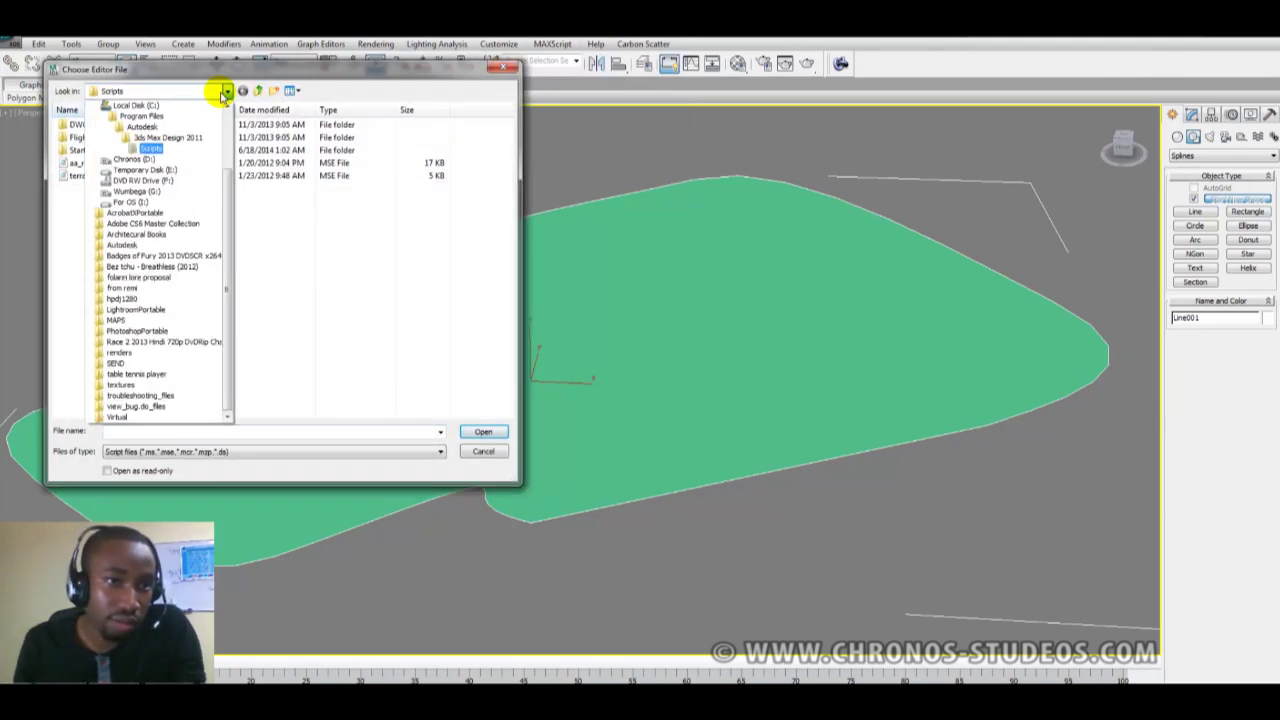
pyautogui.click(224, 92)
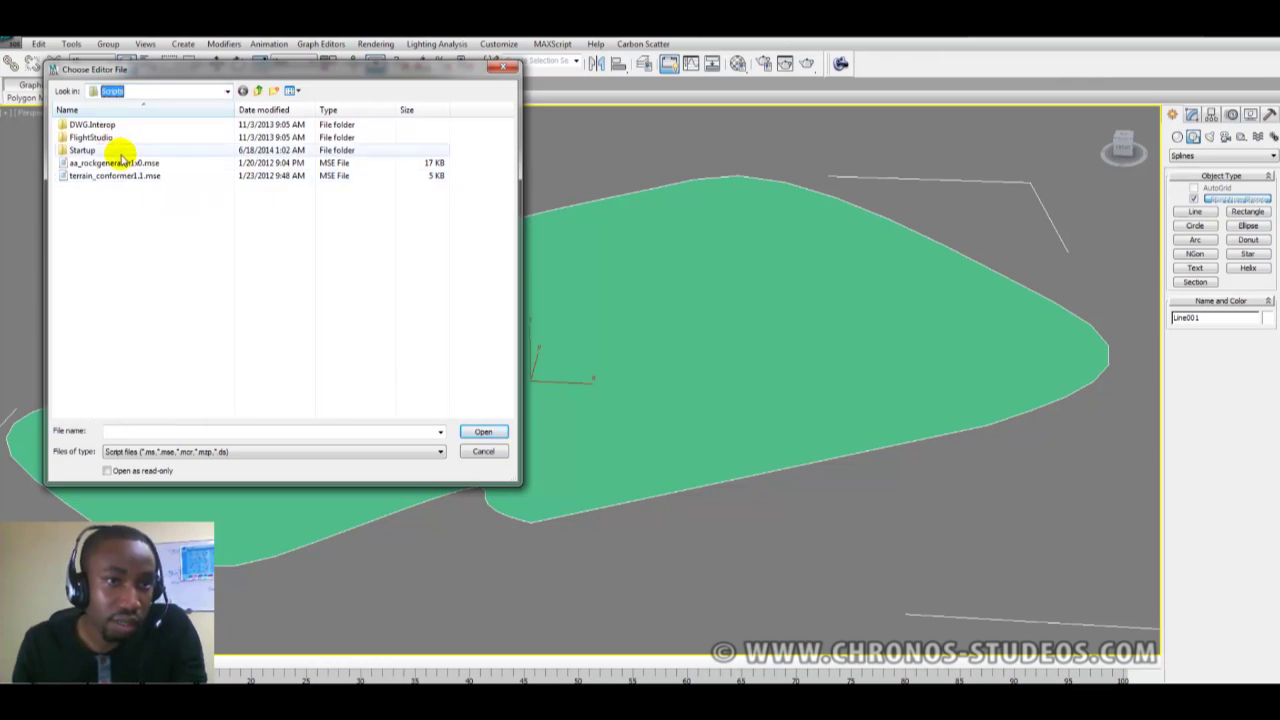
pyautogui.click(120, 126)
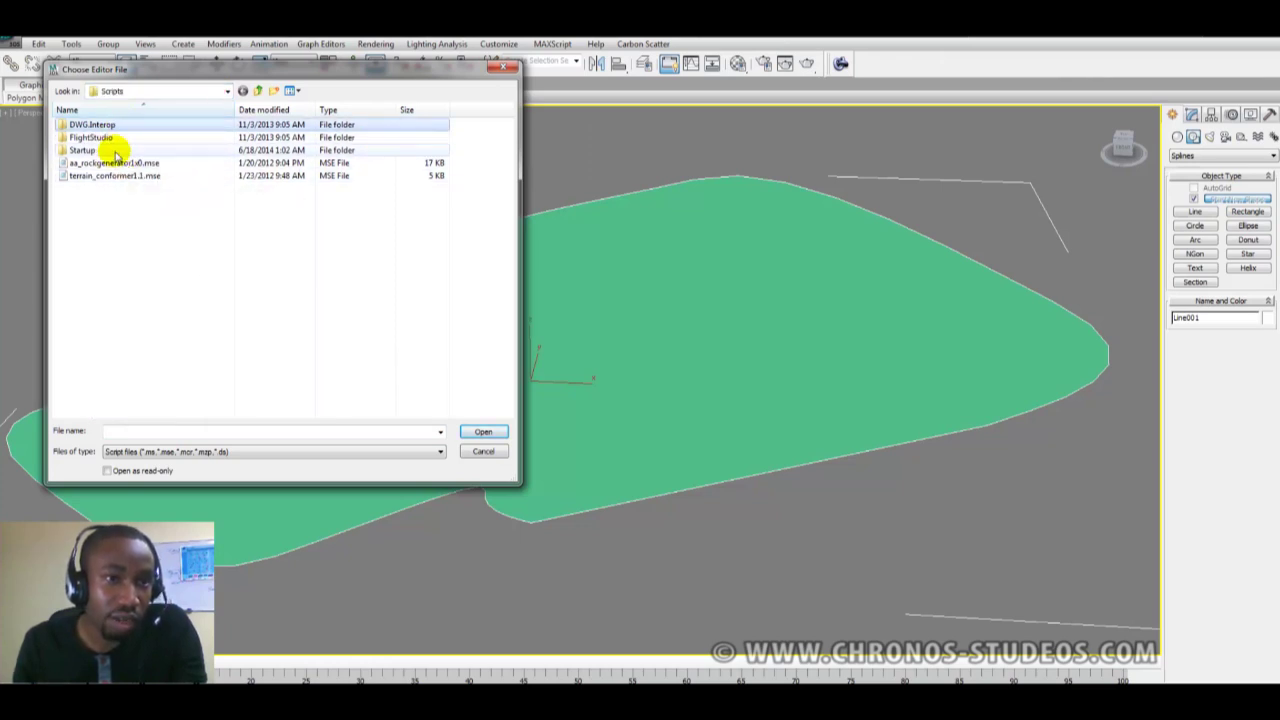
pyautogui.click(116, 151)
pyautogui.click(109, 224)
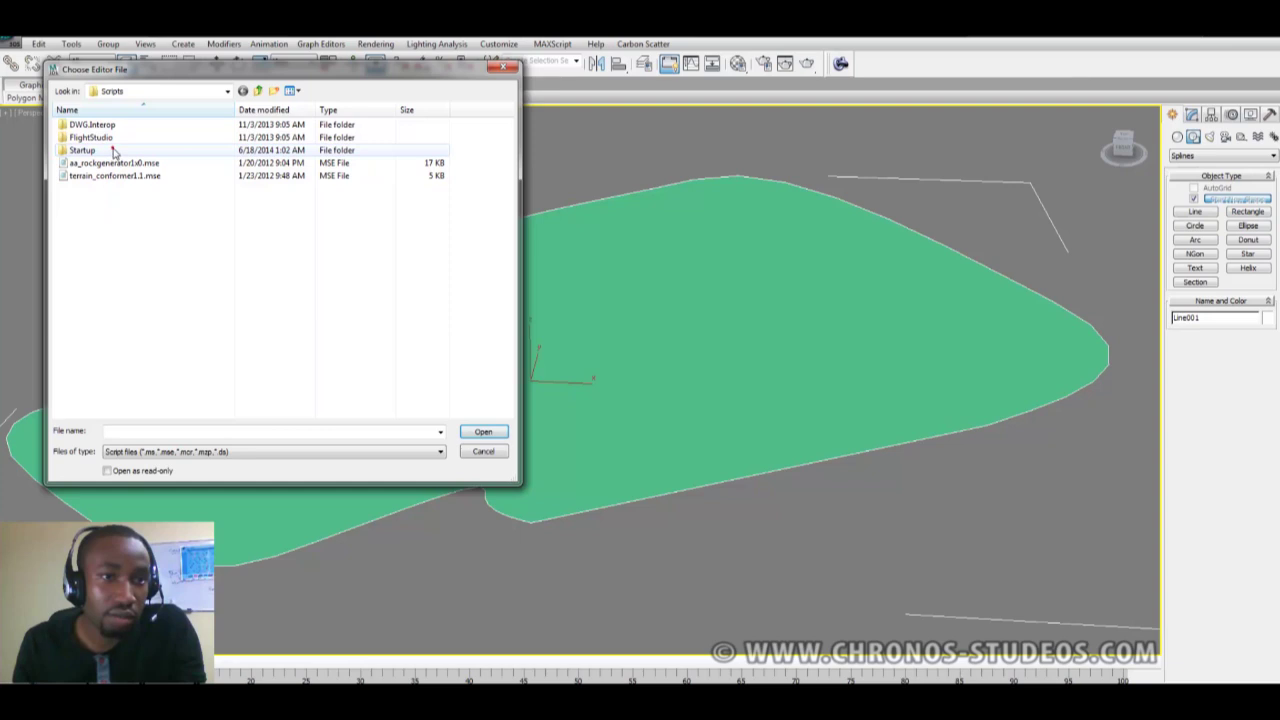
pyautogui.doubleClick(113, 150)
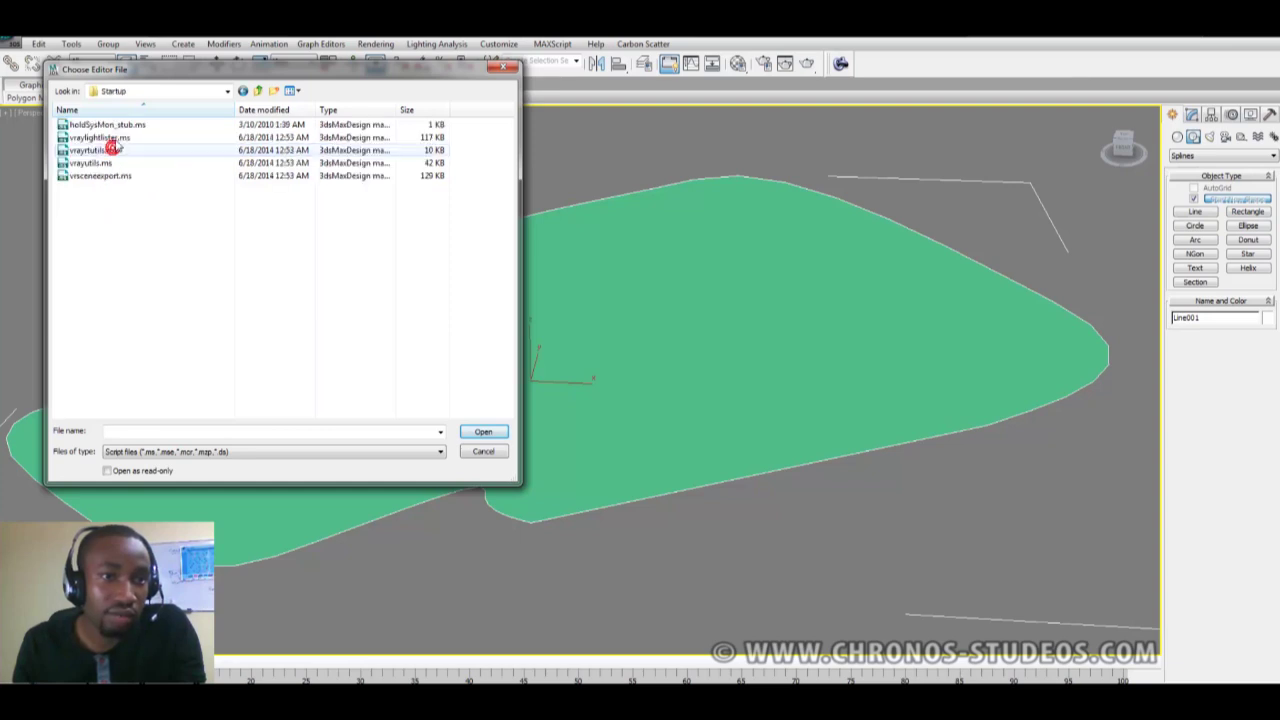
pyautogui.click(258, 91)
pyautogui.click(257, 315)
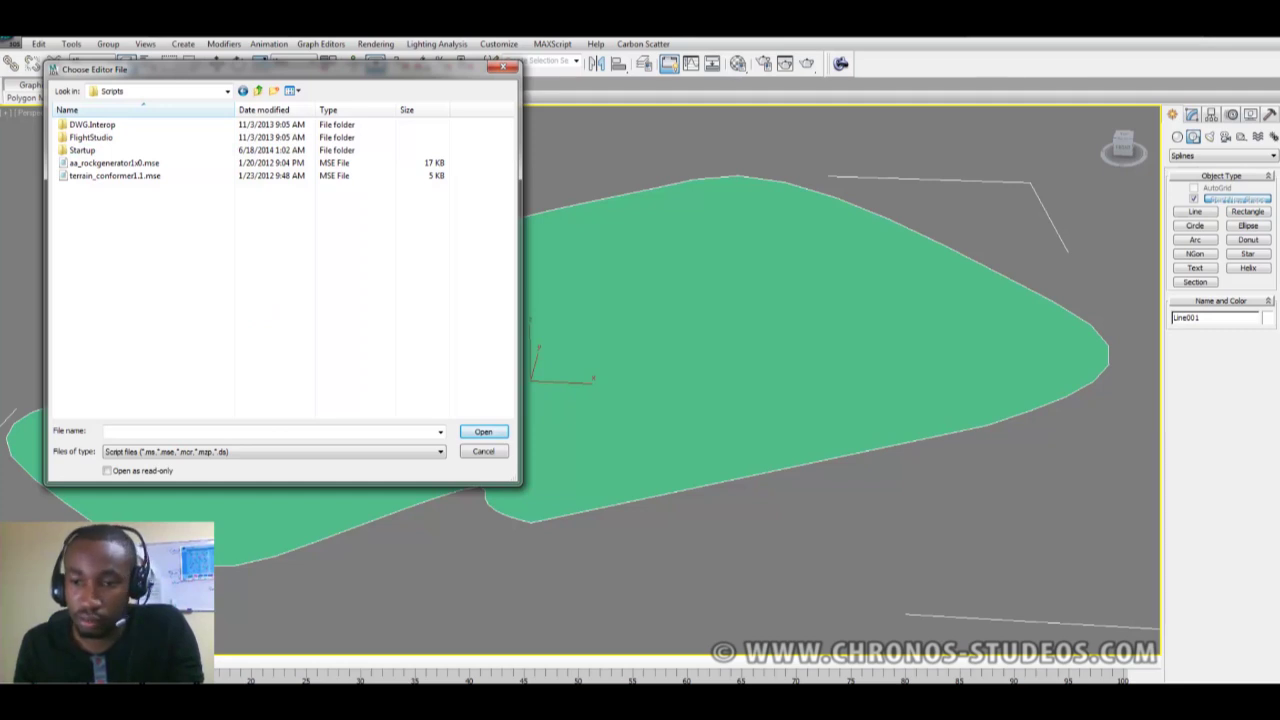
pyautogui.click(1168, 712)
pyautogui.click(1180, 668)
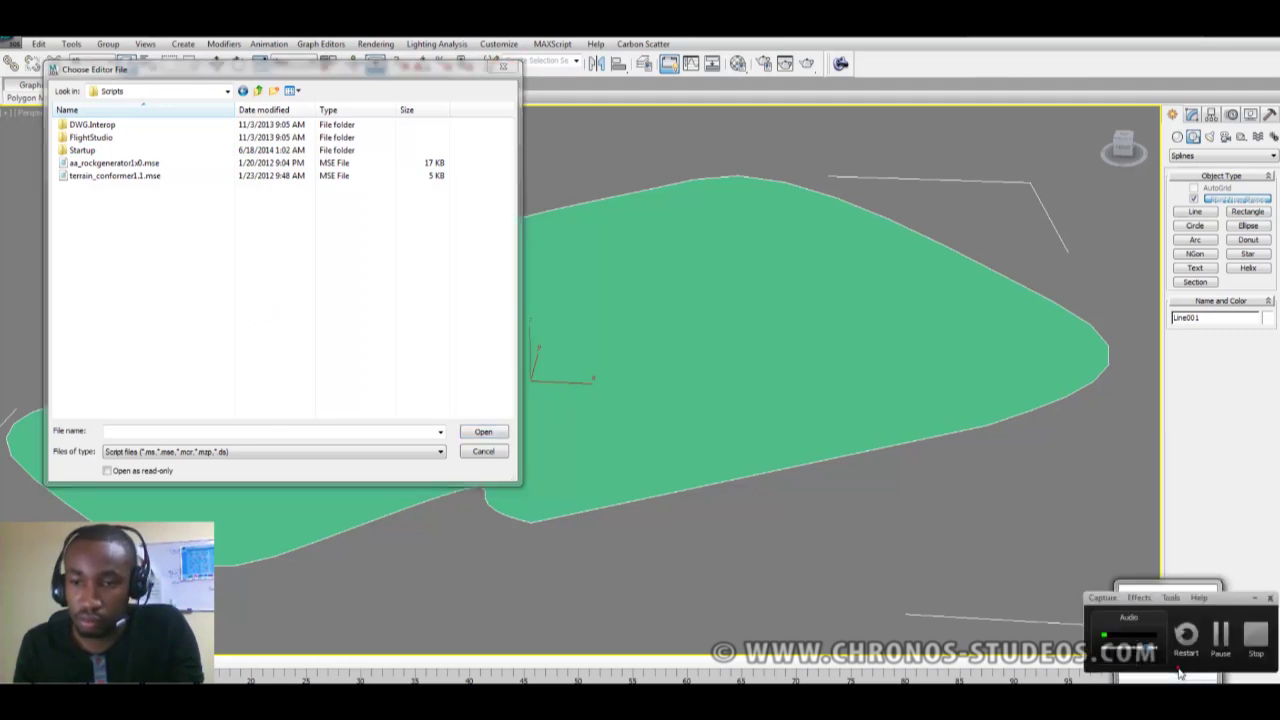
pyautogui.click(1222, 634)
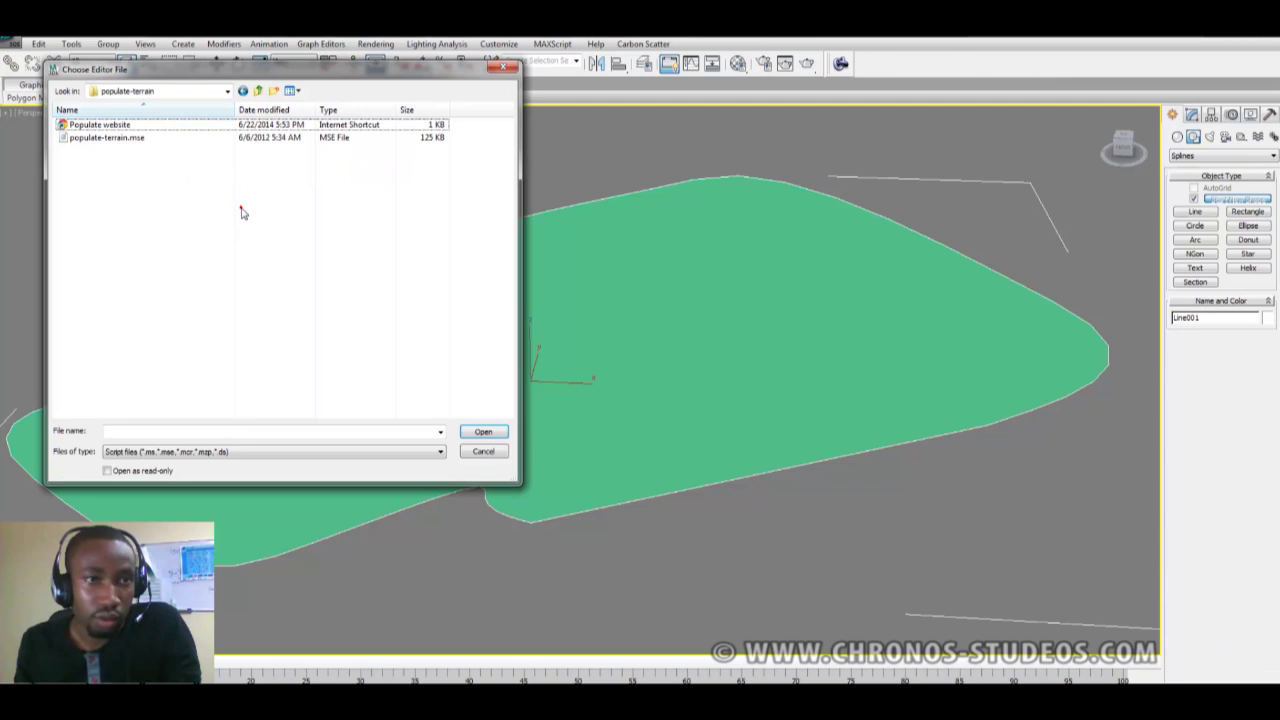
# Run the populate-terrain.mse script from the populate-terrain folder and move its window so that all its settings are in view
pyautogui.moveTo(233, 80); pyautogui.dragTo(233, 145)
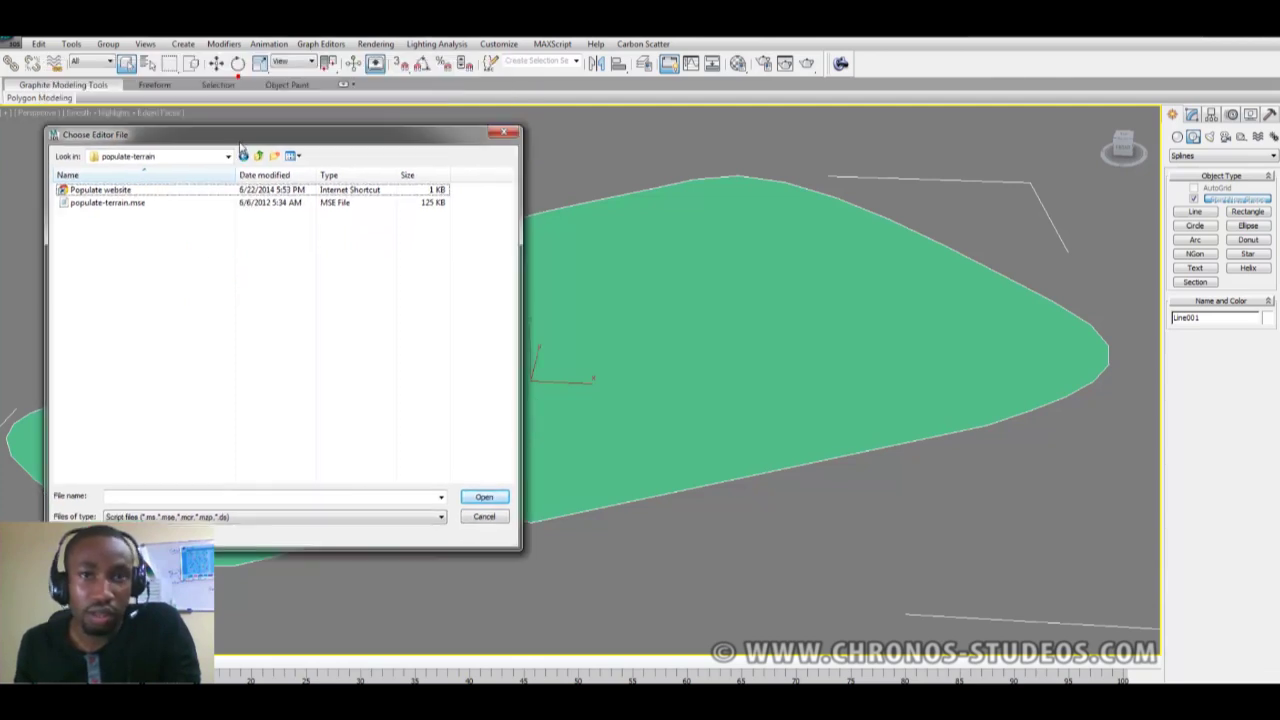
pyautogui.click(142, 206)
pyautogui.click(138, 205)
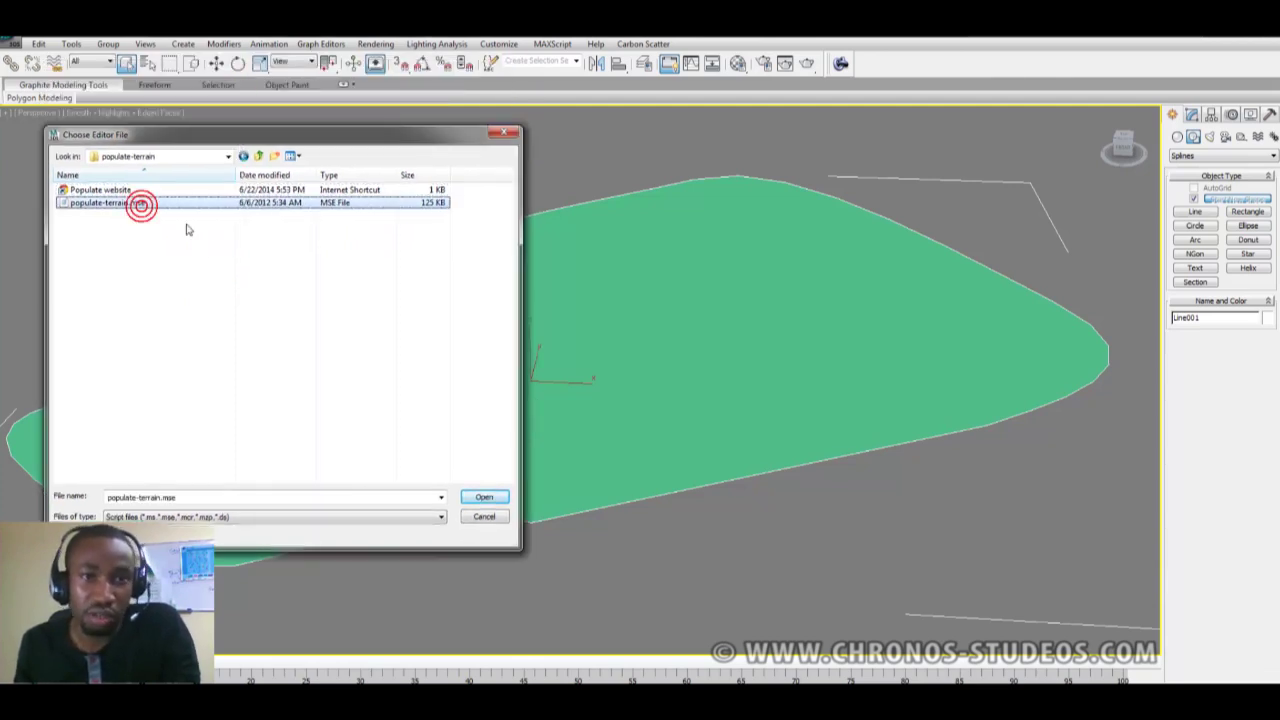
pyautogui.doubleClick(138, 205)
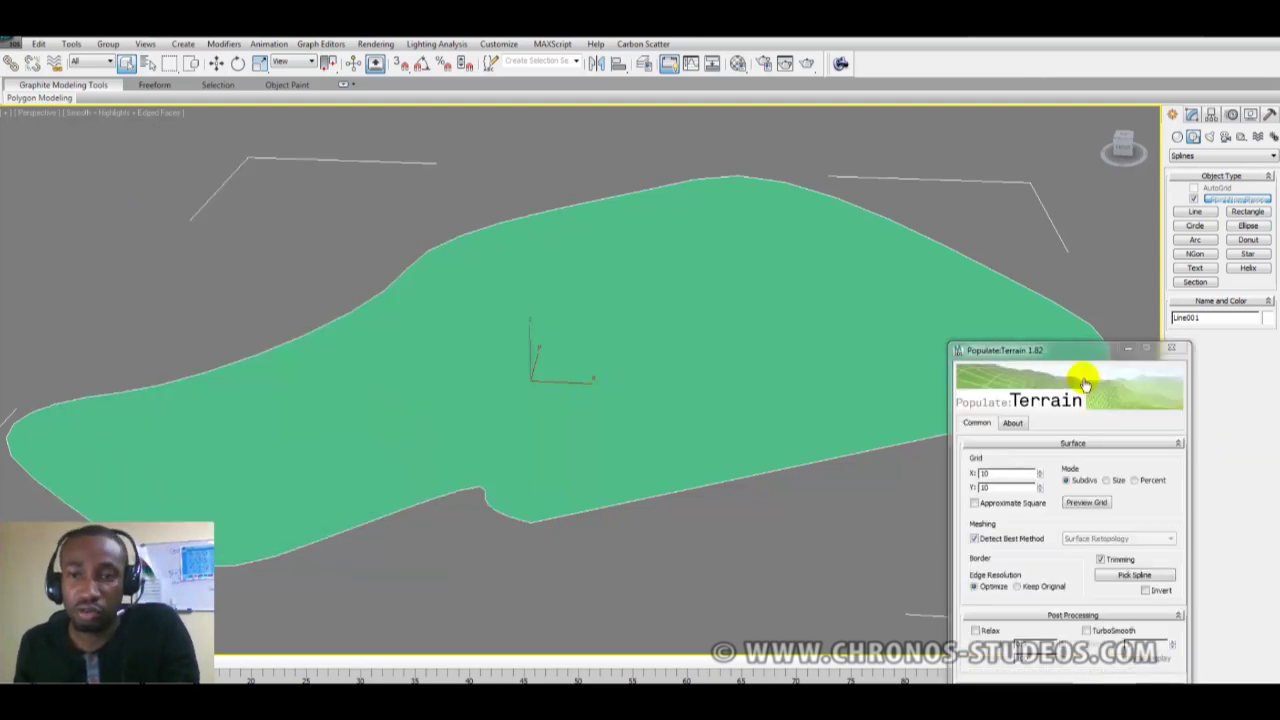
pyautogui.moveTo(1088, 349); pyautogui.dragTo(1063, 240)
# Set the Populate:Terrain grid to 50 by 50 subdivisions and preview the grid over the ground surface
pyautogui.keyDown('alt'); pyautogui.moveTo(663, 491); pyautogui.dragTo(850, 440, button='middle'); pyautogui.keyUp('alt')
pyautogui.click(971, 361)
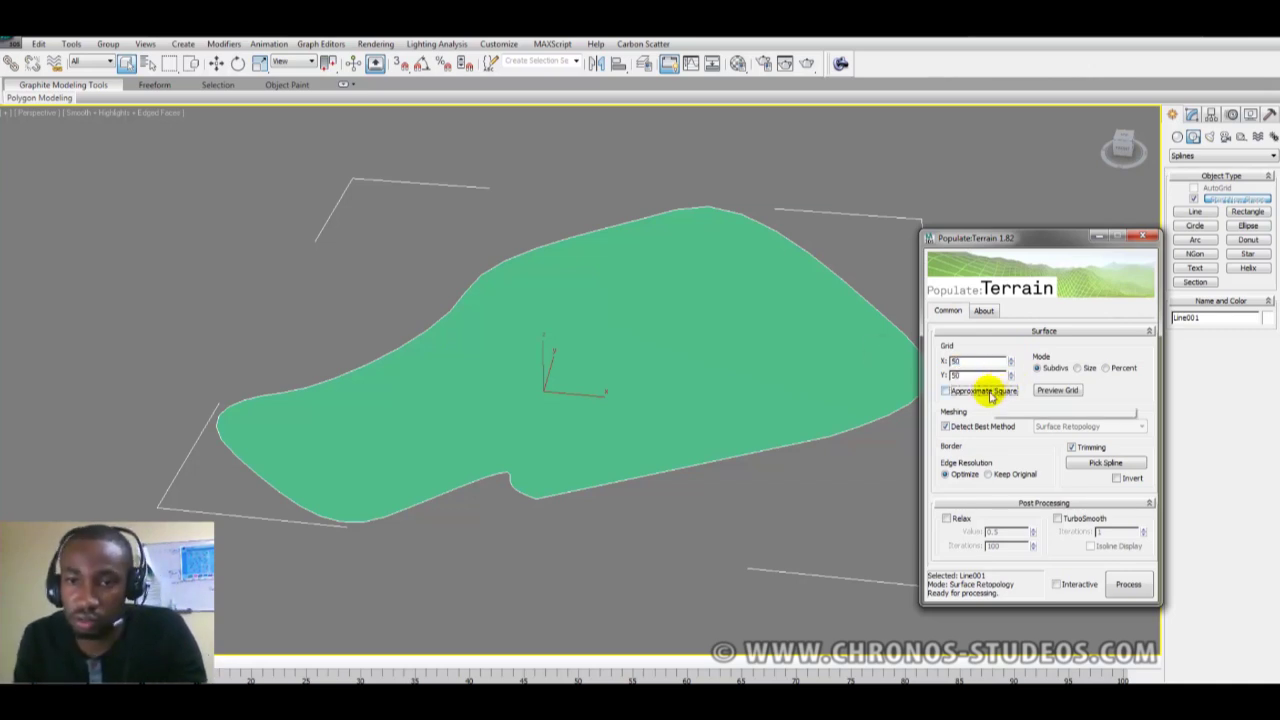
pyautogui.click(1058, 390)
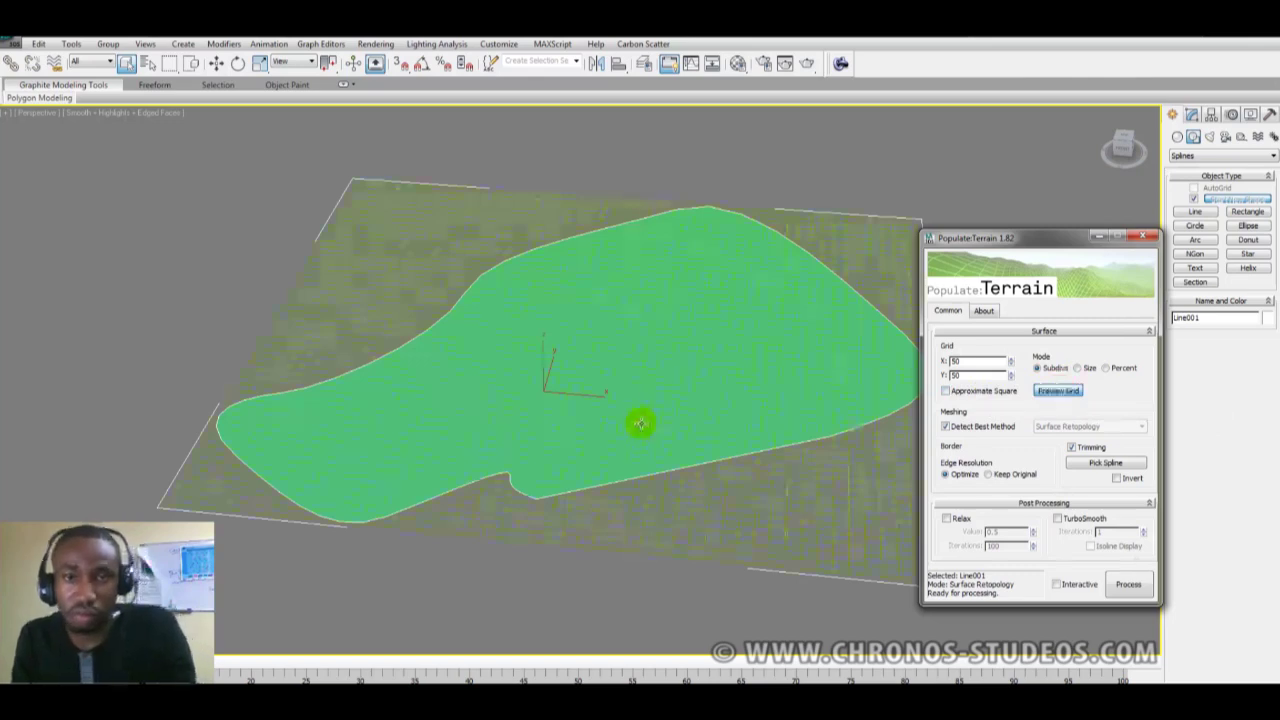
pyautogui.keyDown('alt'); pyautogui.moveTo(641, 423); pyautogui.dragTo(1137, 394, button='middle'); pyautogui.keyUp('alt')
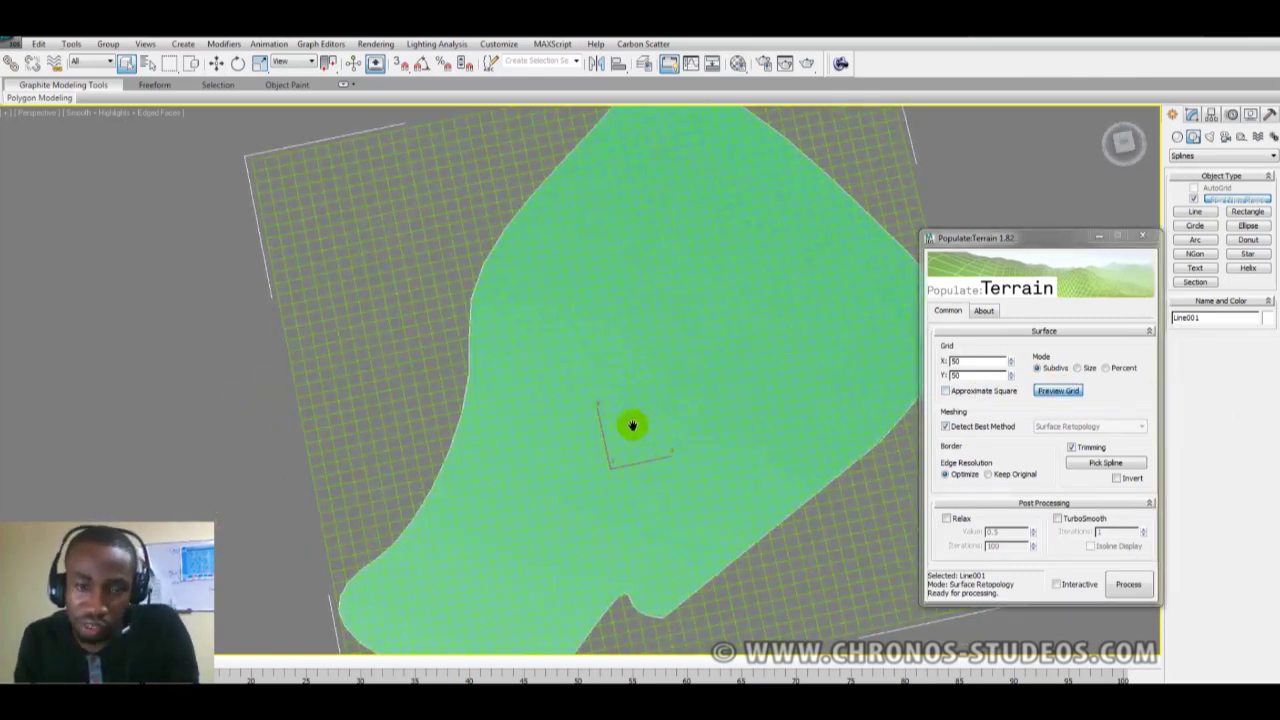
pyautogui.moveTo(632, 425)
pyautogui.keyDown('alt'); pyautogui.mouseDown(button='middle')
pyautogui.moveTo(634, 451)
pyautogui.moveTo(571, 409)
pyautogui.moveTo(609, 427)
pyautogui.mouseUp(button='middle'); pyautogui.keyUp('alt')
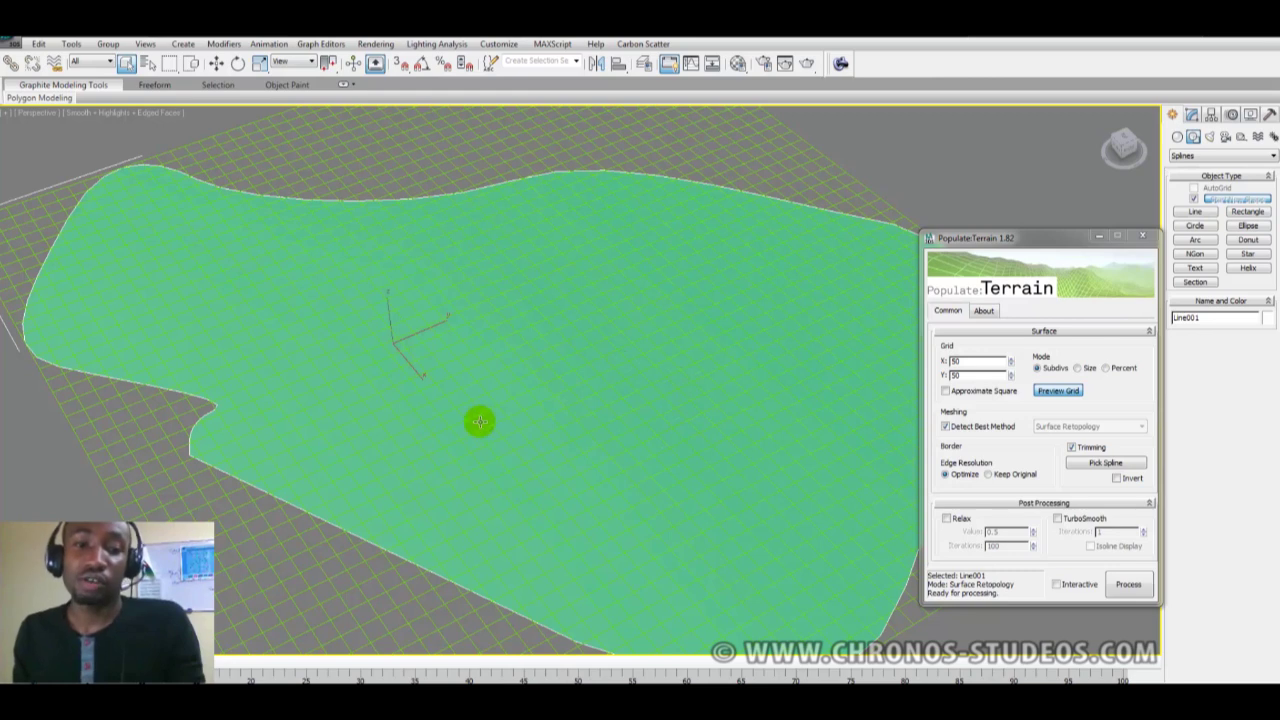
# Try the terrain grid at 75 by 75 subdivisions, and with Y raised to 80
pyautogui.click(973, 363)
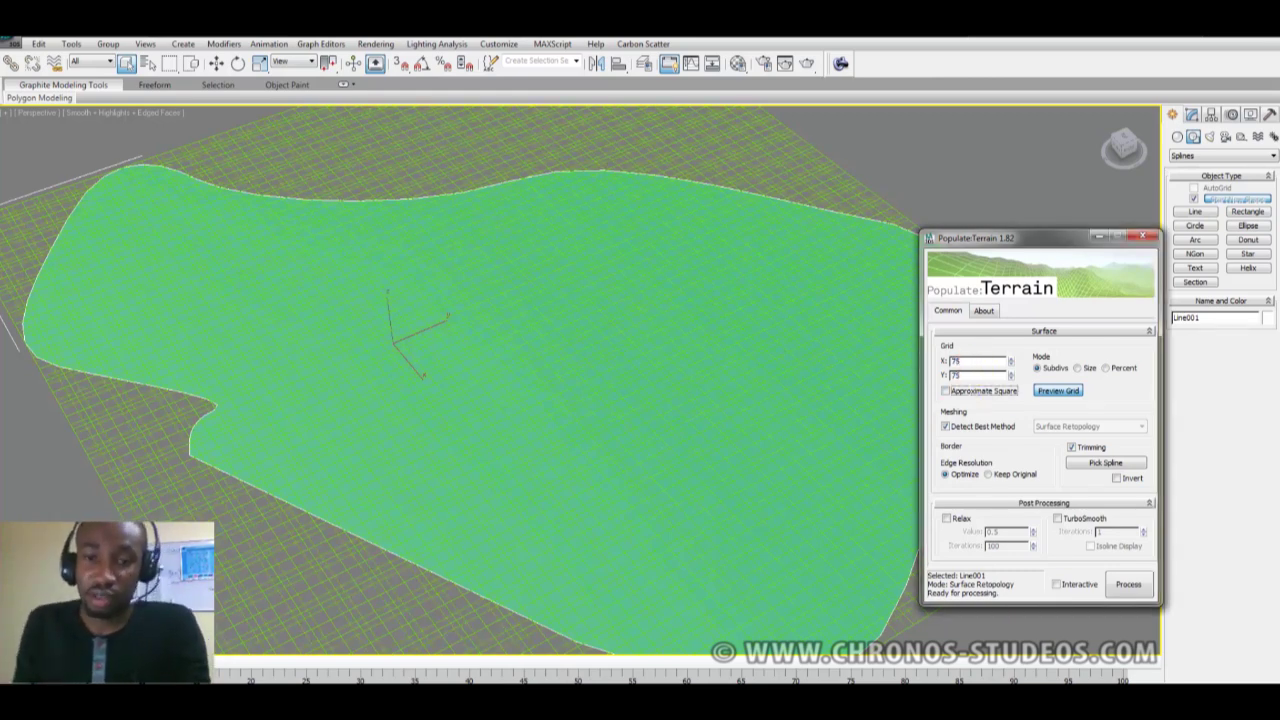
pyautogui.moveTo(575, 339); pyautogui.dragTo(637, 412, button='middle')
pyautogui.scroll(3, 717, 408)
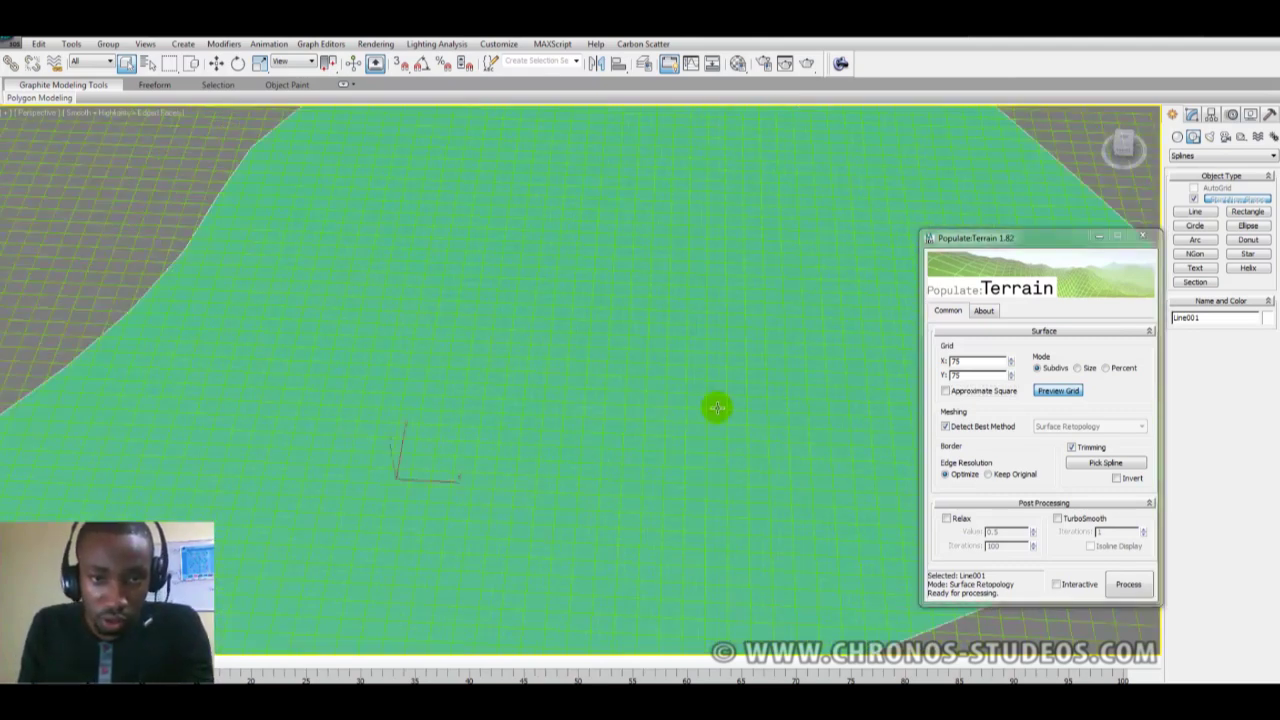
pyautogui.doubleClick(967, 374)
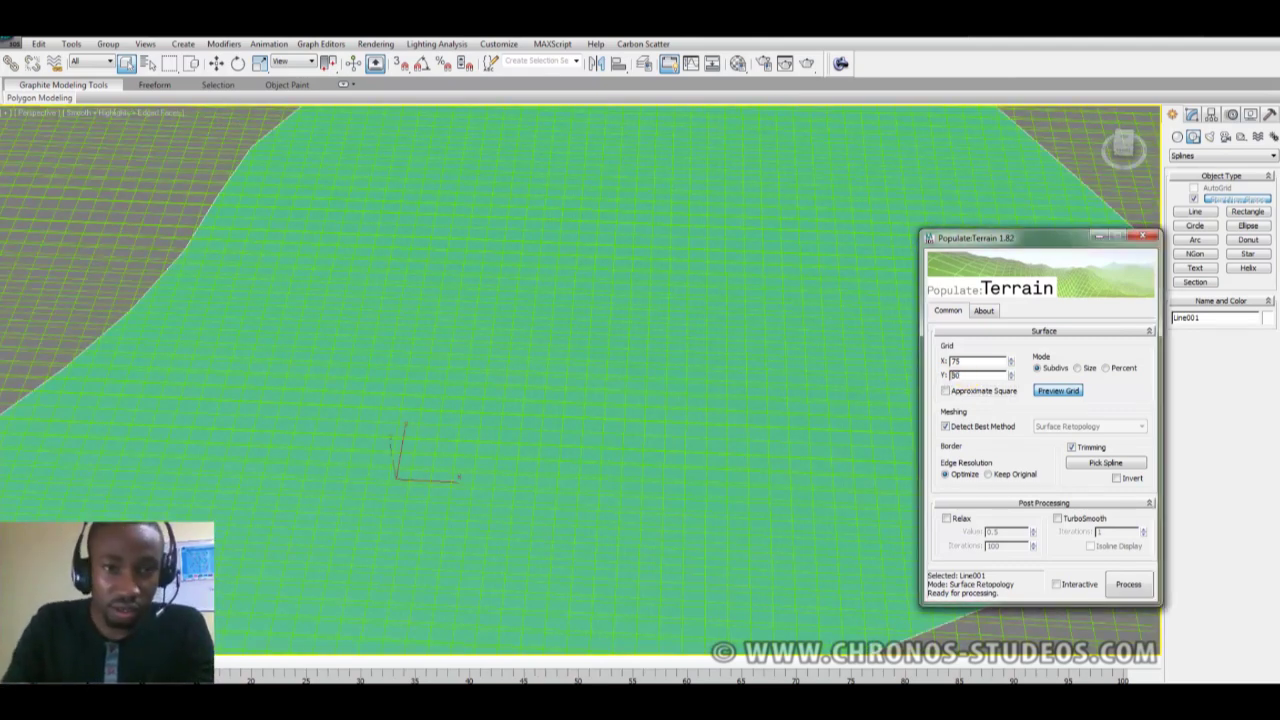
pyautogui.moveTo(614, 435); pyautogui.dragTo(586, 512, button='middle')
pyautogui.moveTo(586, 512); pyautogui.dragTo(612, 503)
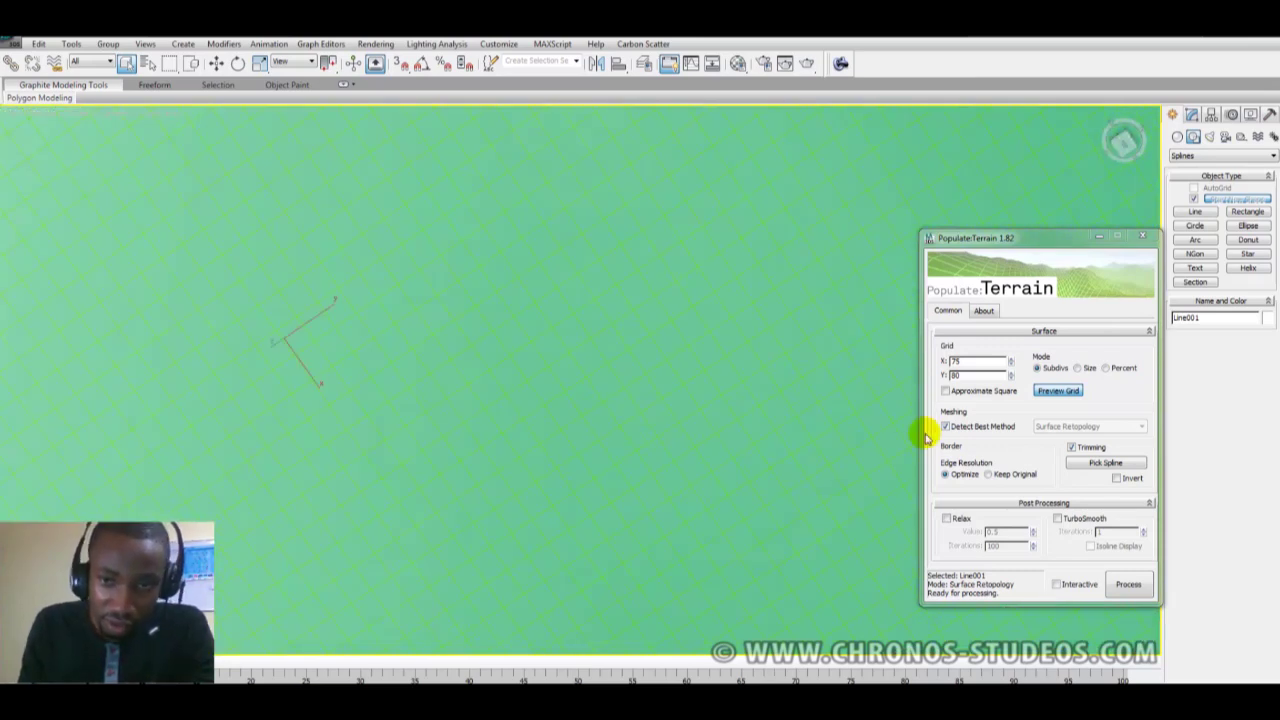
# Set the terrain grid to 80 subdivisions in X and 75 in Y, and check the cell proportions
pyautogui.doubleClick(963, 360)
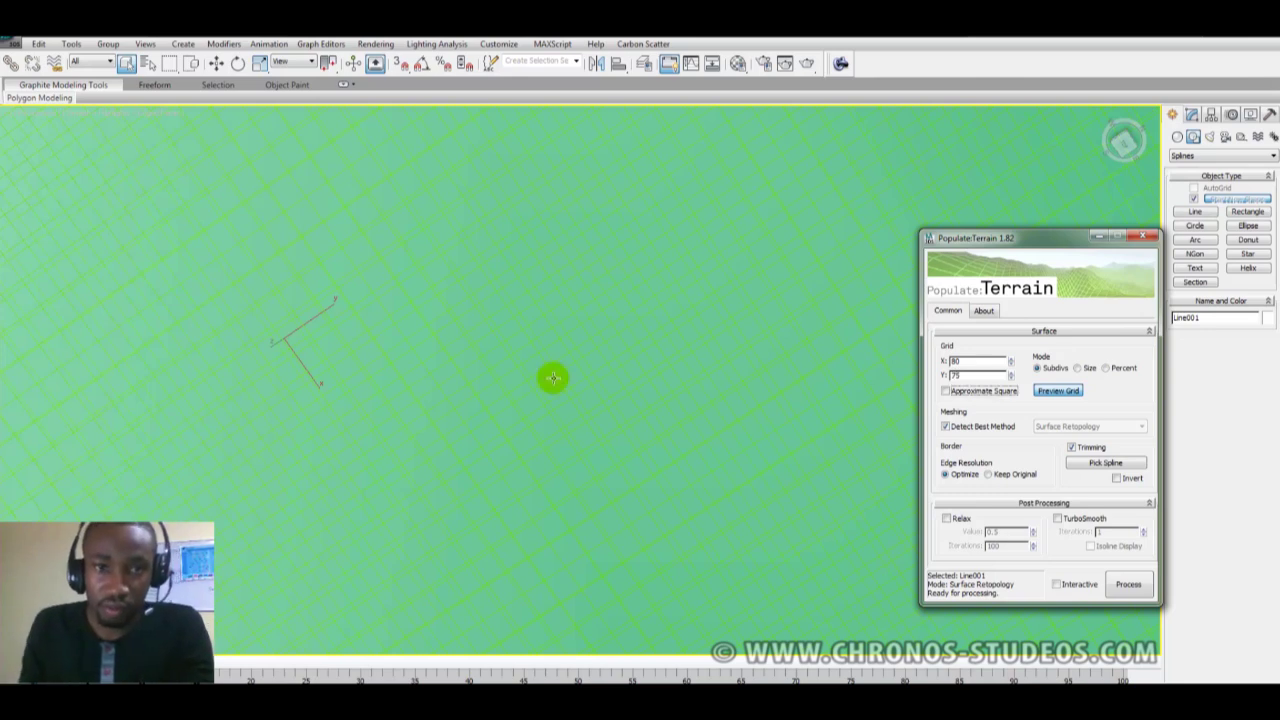
pyautogui.moveTo(517, 398); pyautogui.dragTo(691, 357)
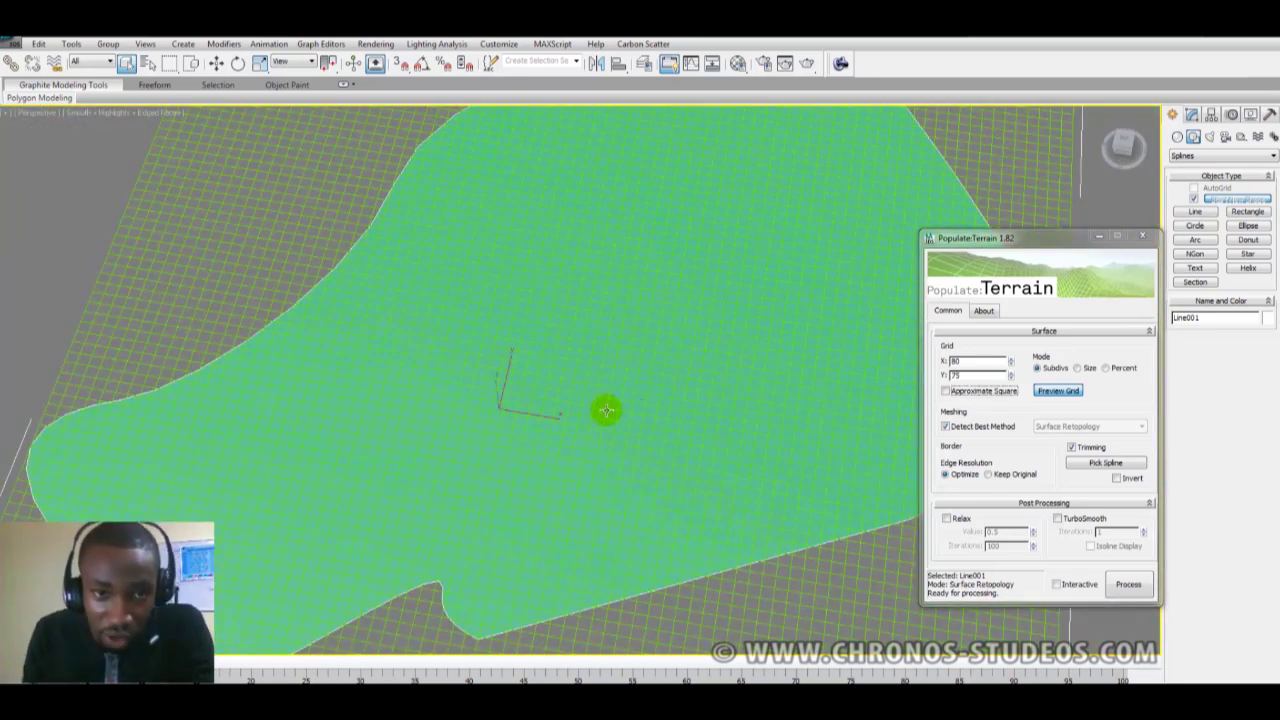
pyautogui.moveTo(607, 410); pyautogui.dragTo(826, 389)
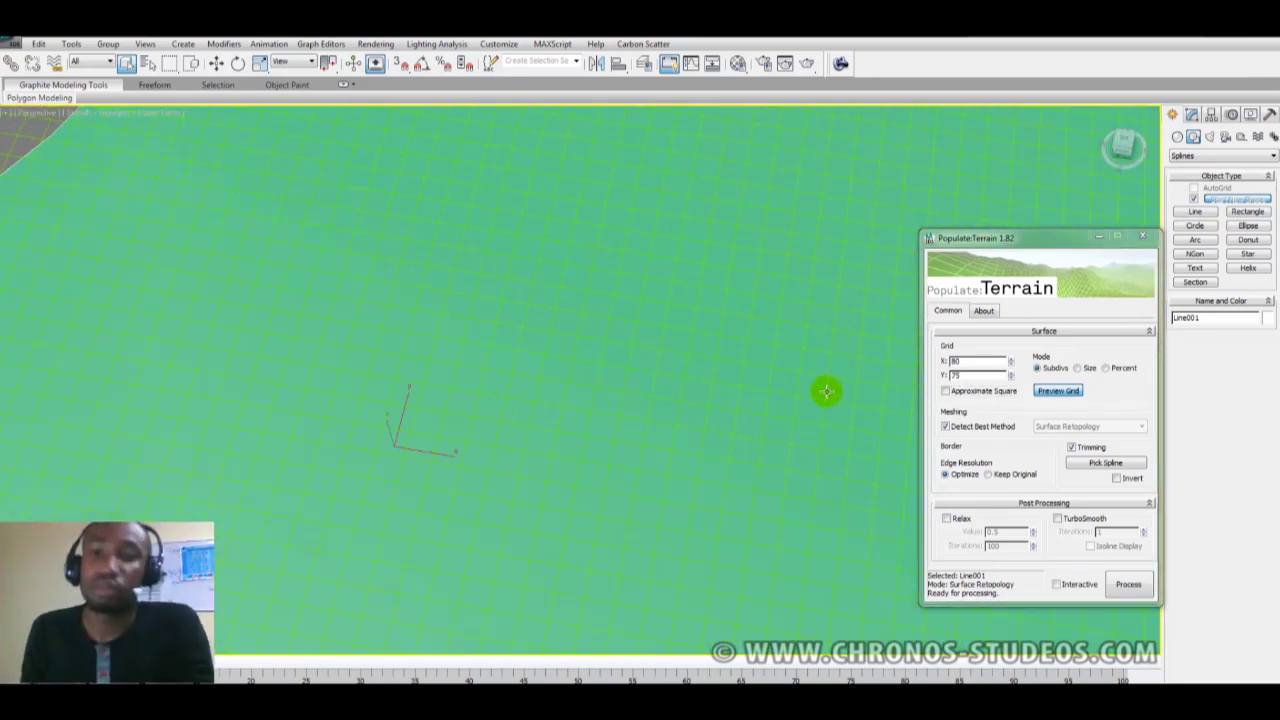
# Process the ground surface into a gridded terrain mesh and turn off the grid preview
pyautogui.click(1125, 585)
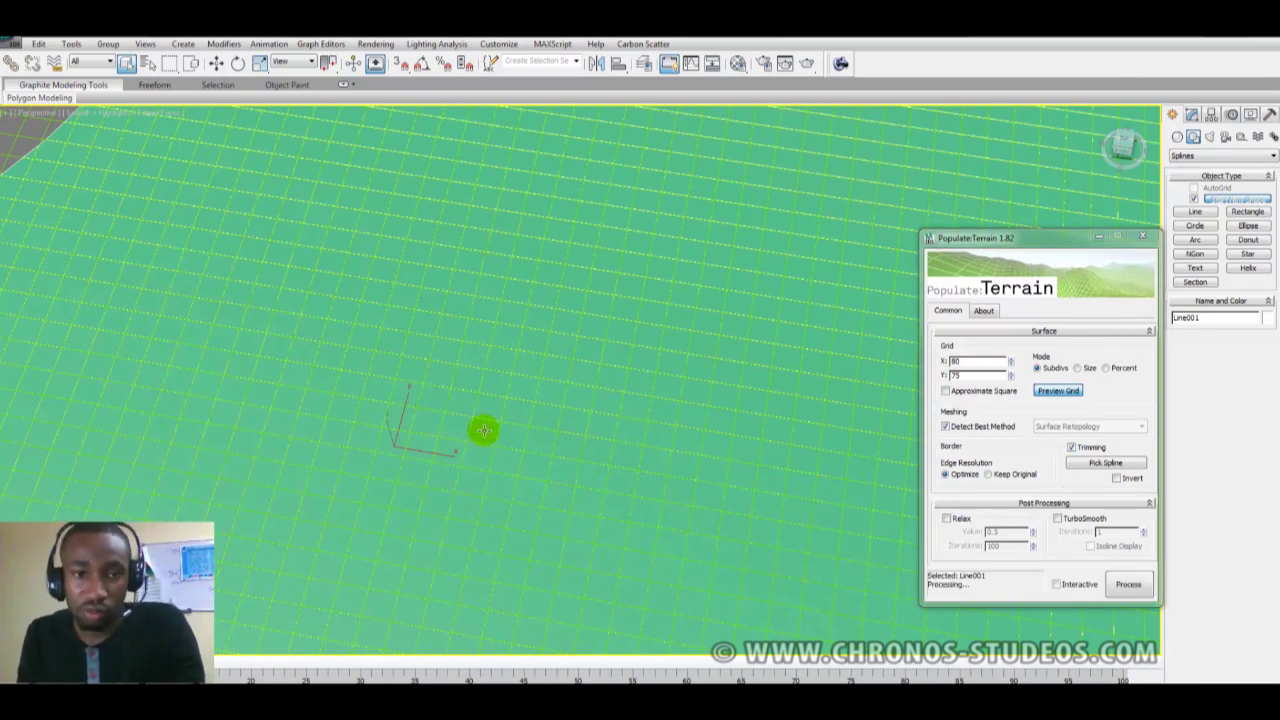
pyautogui.click(1058, 390)
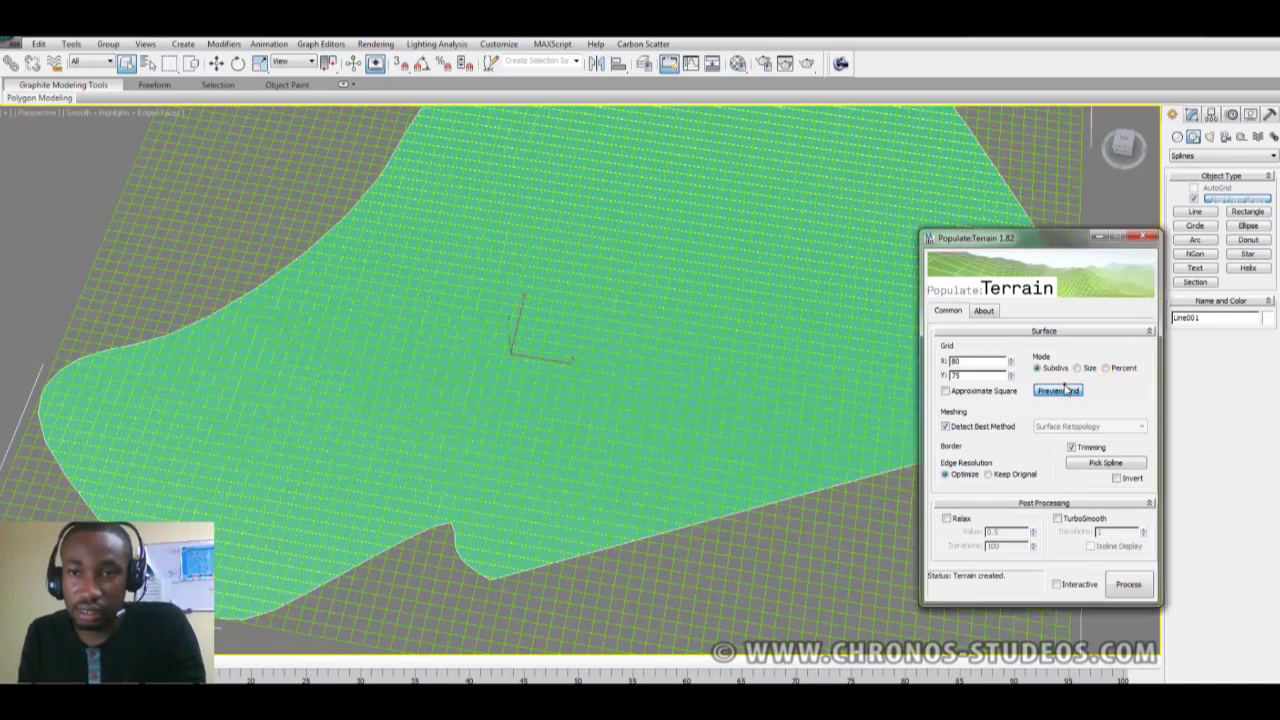
# Examine the processed terrain grid at Vertex level by selecting a patch of vertices in the middle of the mesh
pyautogui.click(725, 385)
pyautogui.click(1193, 114)
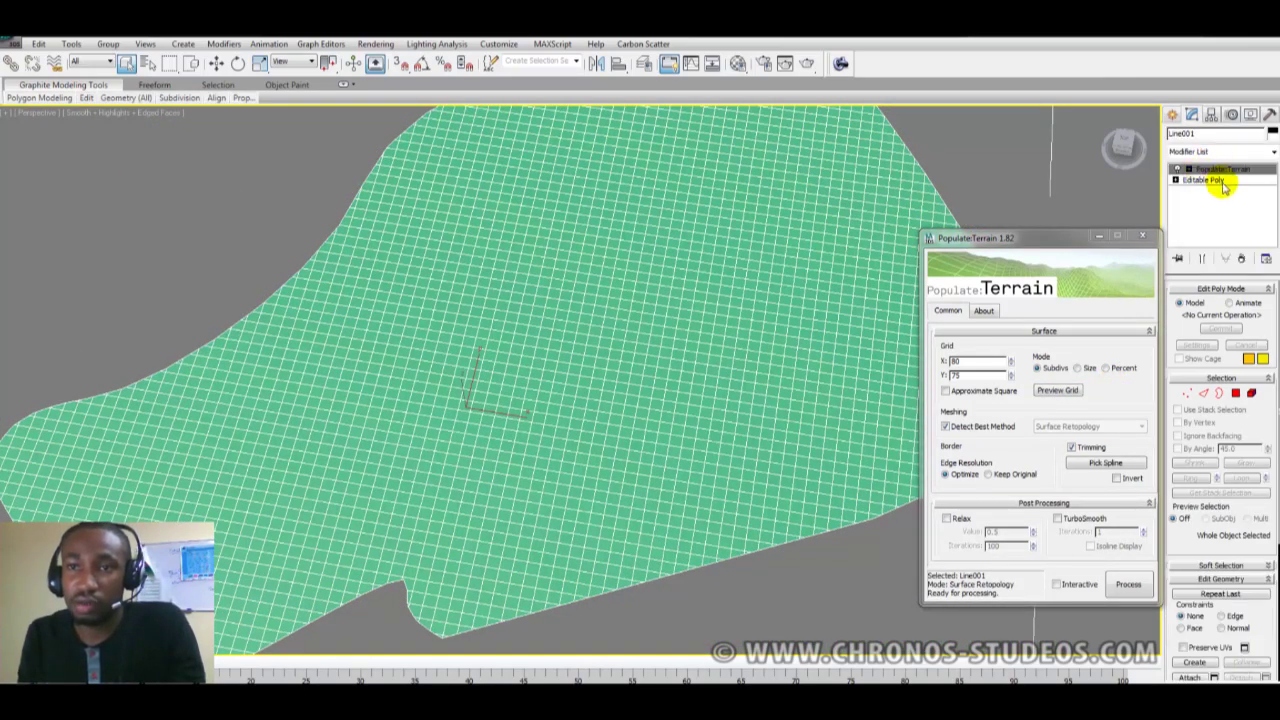
pyautogui.click(1189, 170)
pyautogui.click(1226, 190)
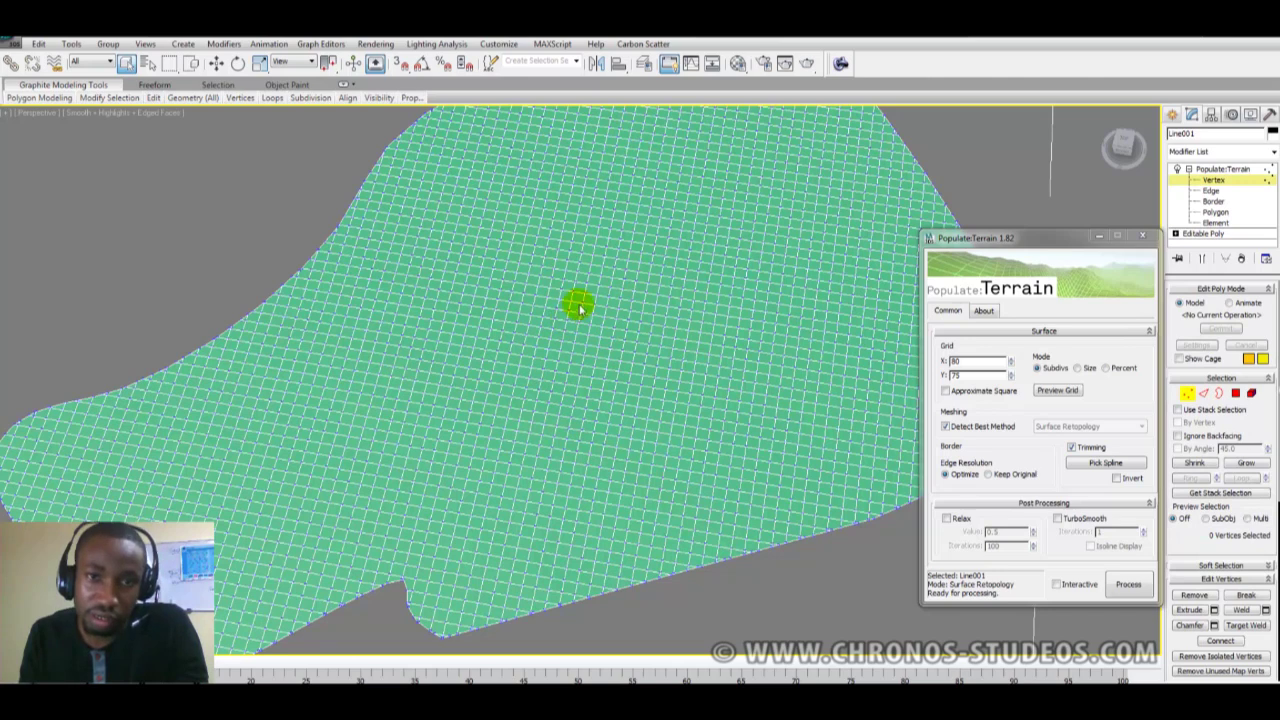
pyautogui.moveTo(485, 395); pyautogui.dragTo(487, 391)
pyautogui.scroll(5, 573, 378)
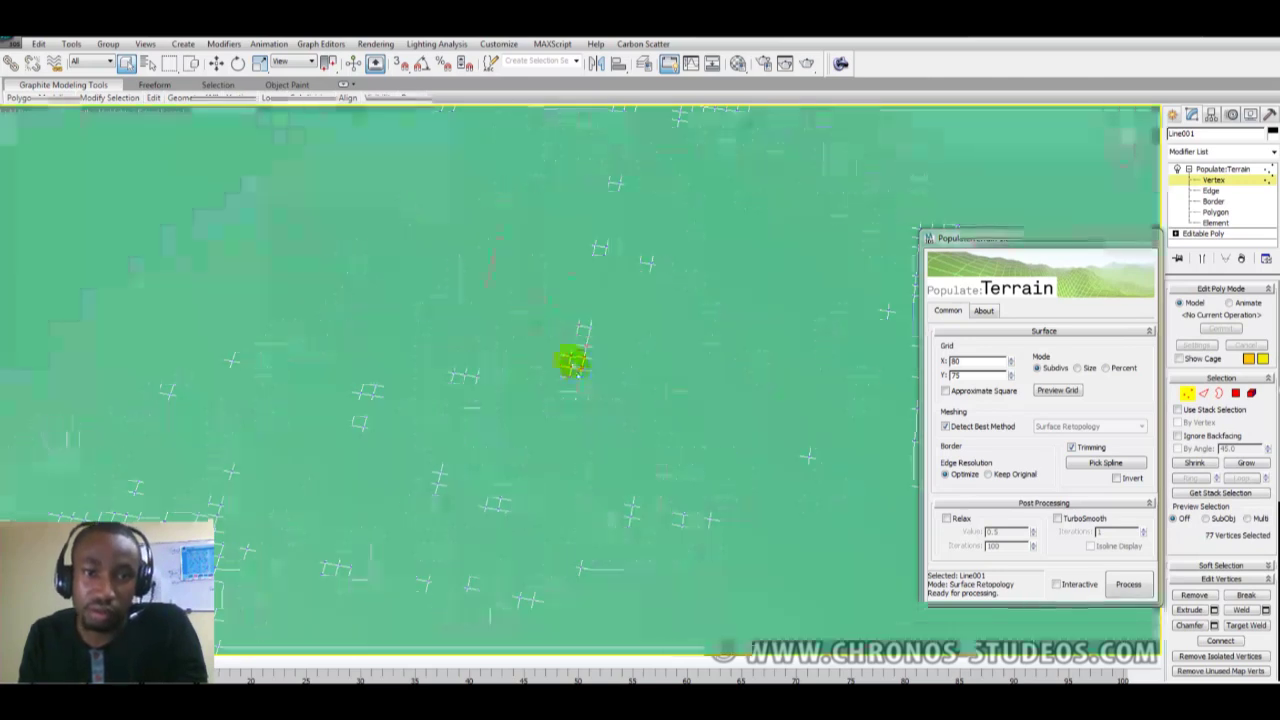
pyautogui.keyDown('alt'); pyautogui.moveTo(525, 352); pyautogui.dragTo(556, 323, button='middle'); pyautogui.keyUp('alt')
pyautogui.scroll(-5, 573, 325)
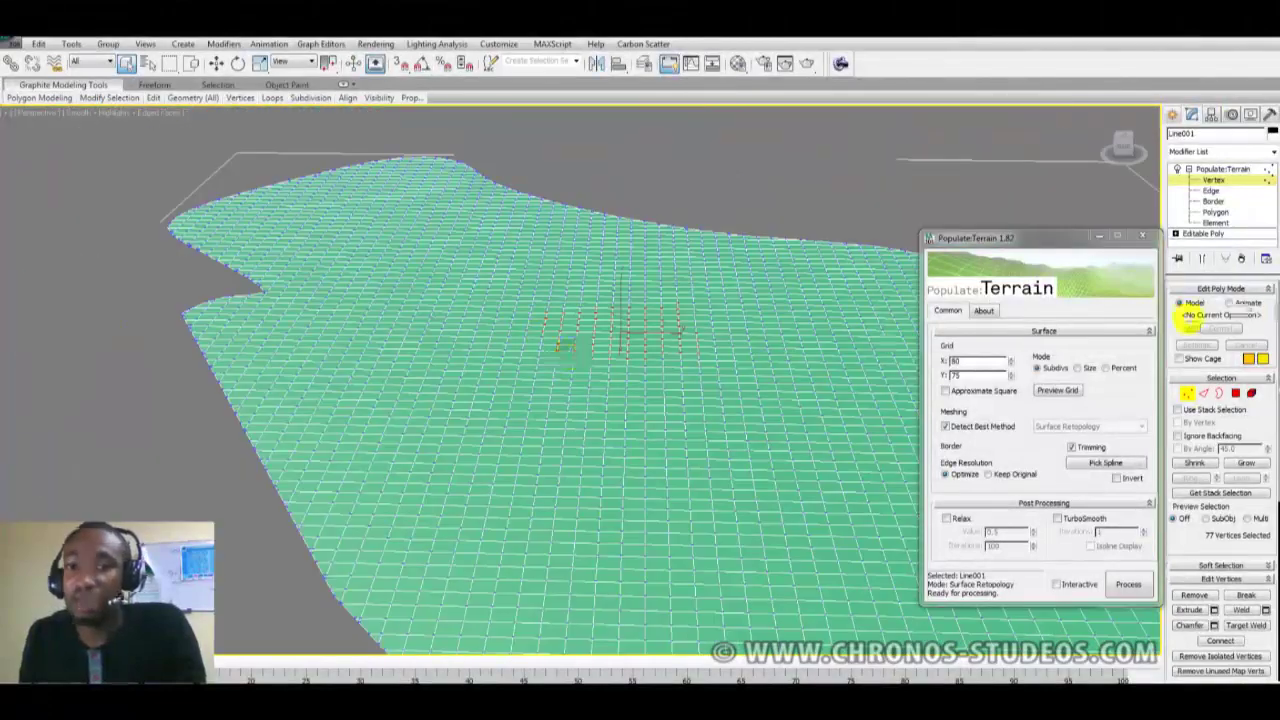
pyautogui.click(1173, 115)
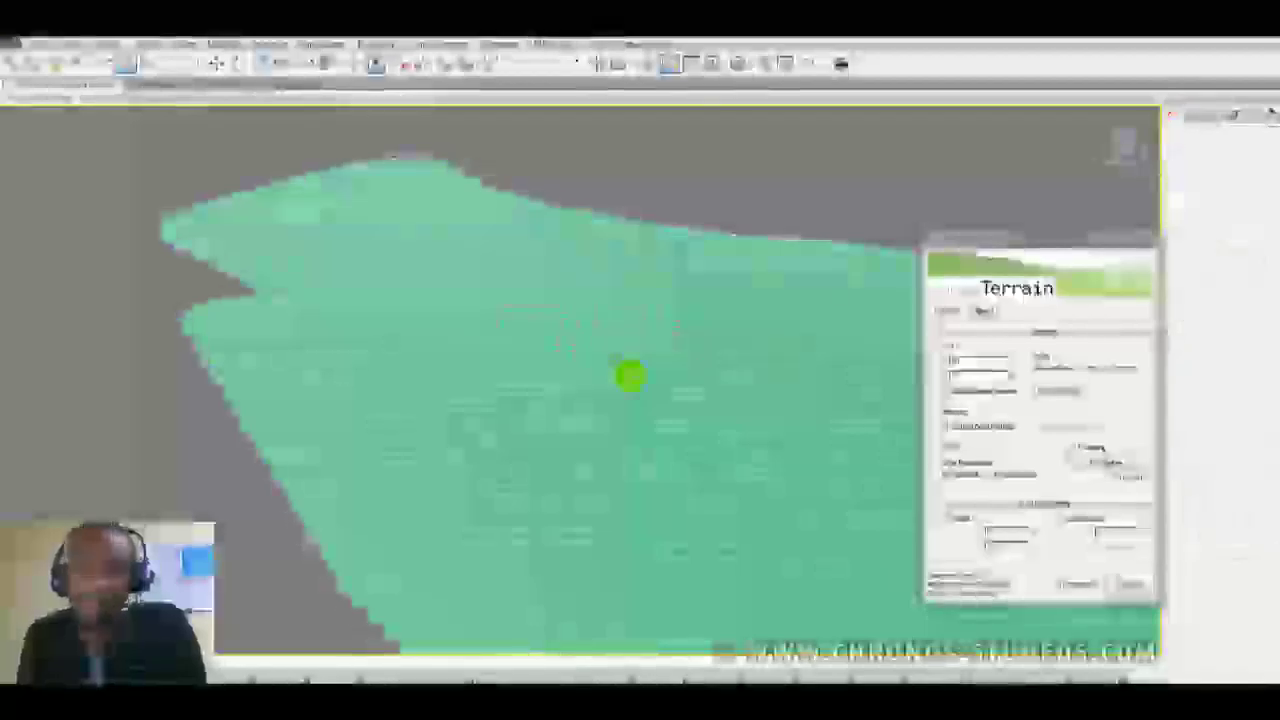
# Convert the Populate:Terrain mesh to an Editable Poly
pyautogui.keyDown('alt'); pyautogui.moveTo(605, 352); pyautogui.dragTo(665, 395, button='middle'); pyautogui.keyUp('alt')
pyautogui.scroll(-5, 549, 371)
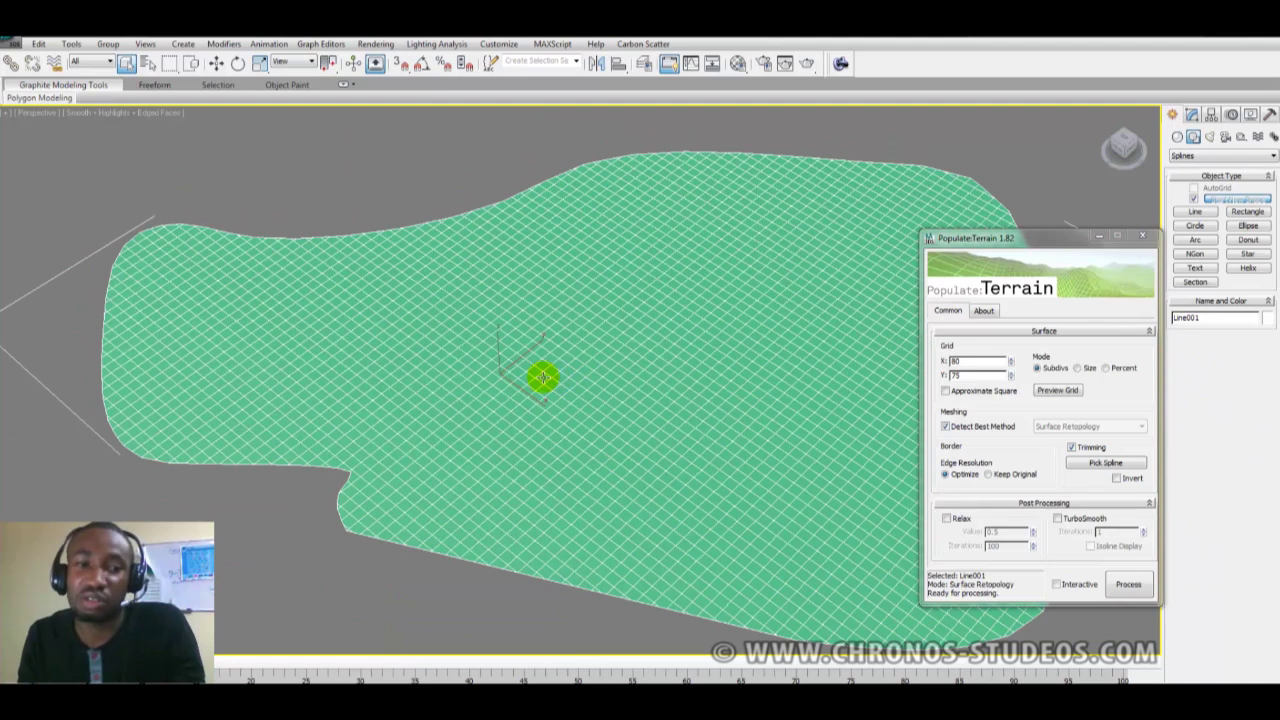
pyautogui.rightClick(572, 395)
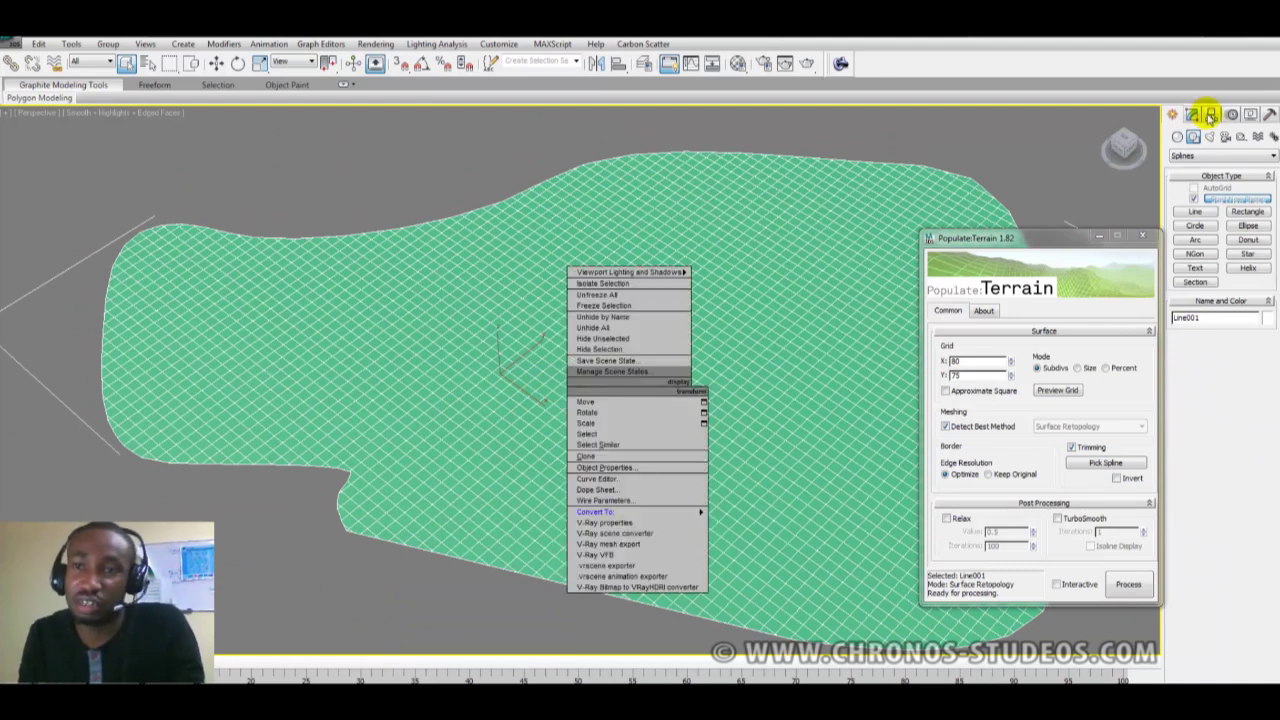
pyautogui.click(1193, 116)
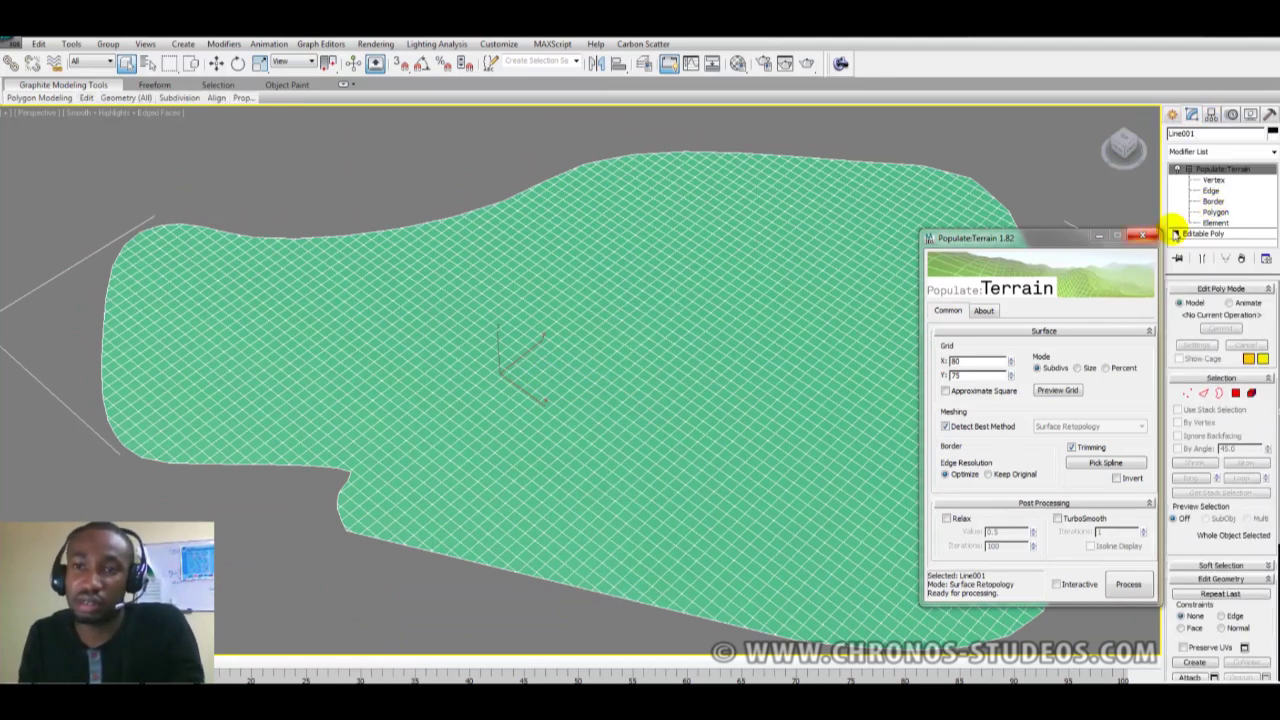
pyautogui.rightClick(1212, 170)
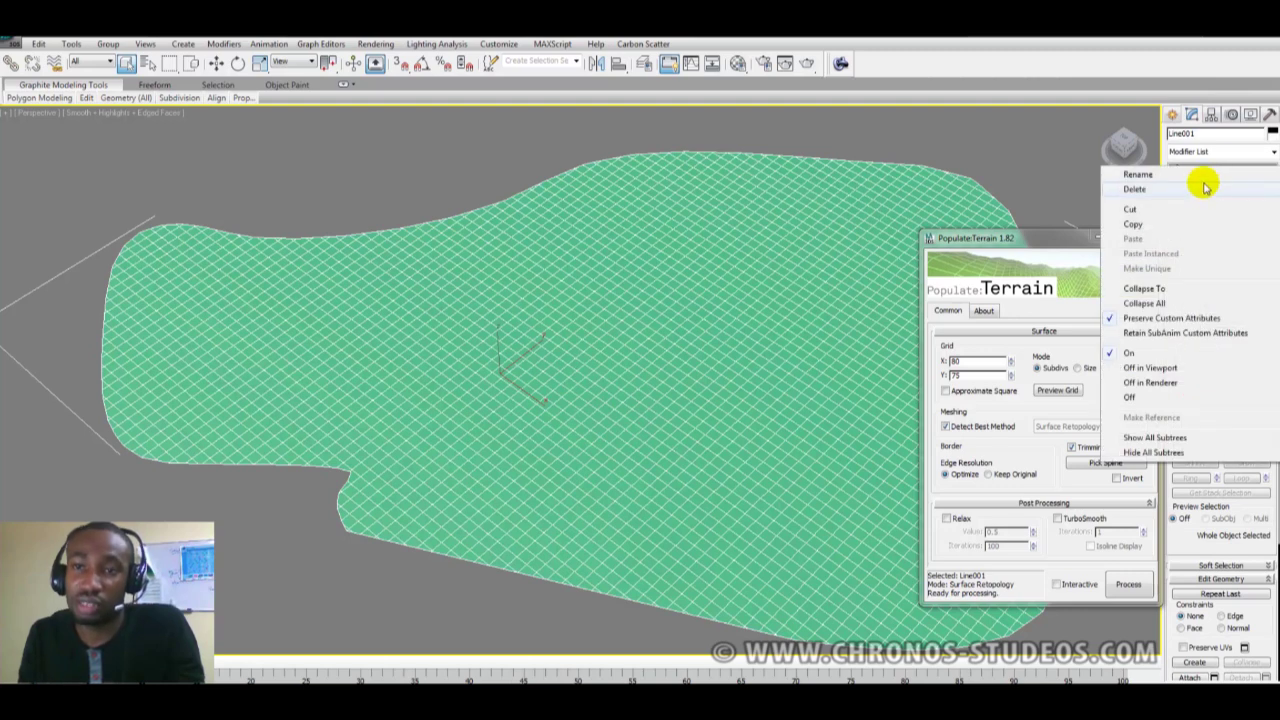
pyautogui.click(1238, 95)
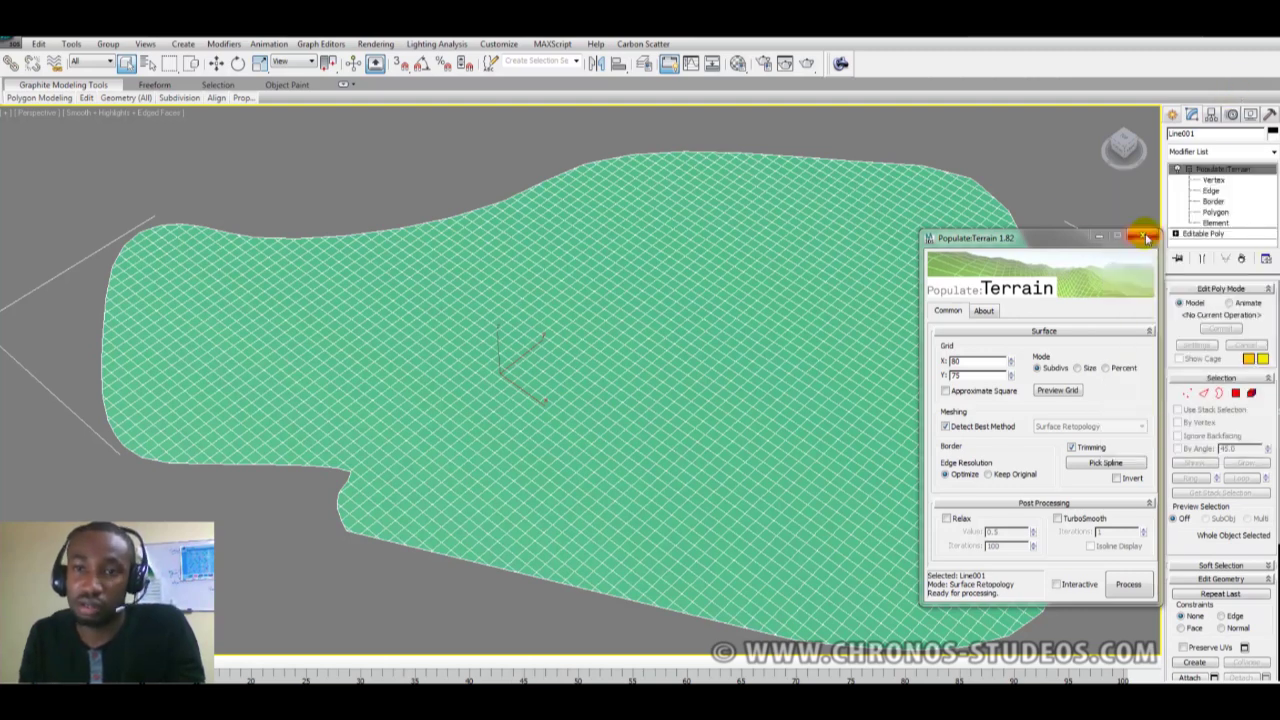
pyautogui.rightClick(822, 215)
pyautogui.moveTo(933, 340)
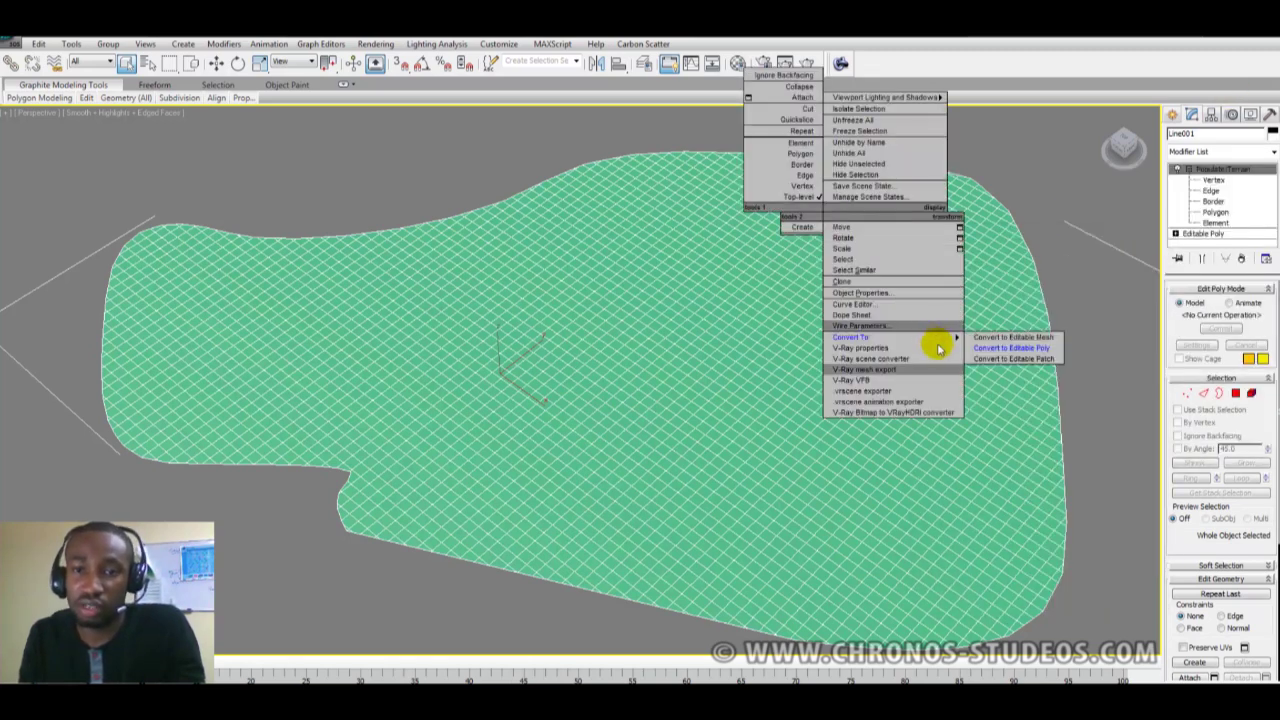
pyautogui.click(985, 347)
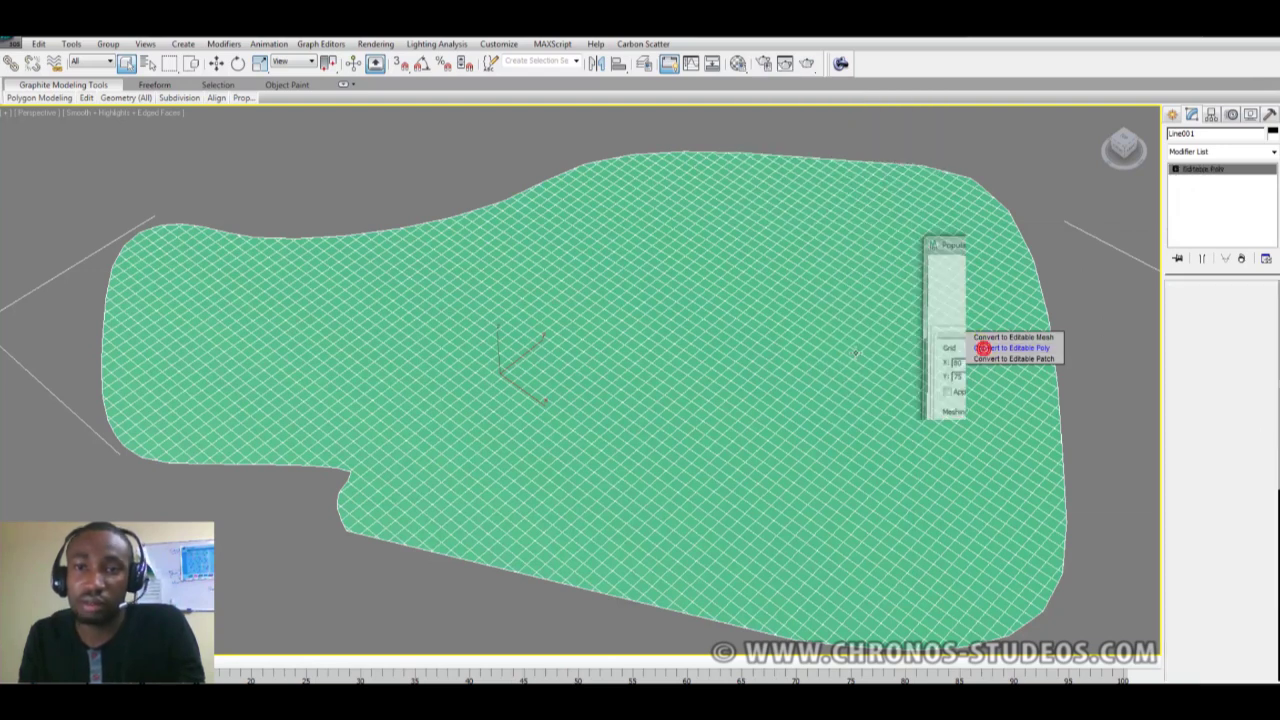
# Switch the Editable Poly to vertex editing and check the mesh from a different angle
pyautogui.click(1187, 308)
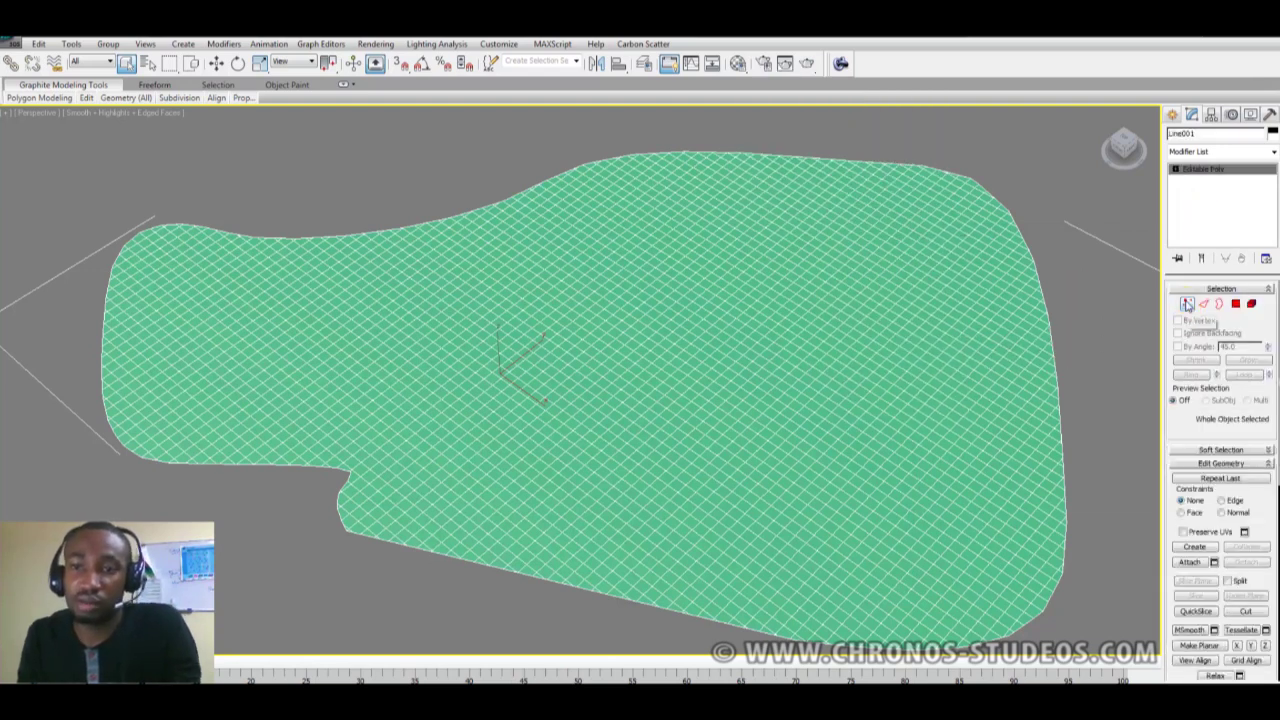
pyautogui.click(586, 312)
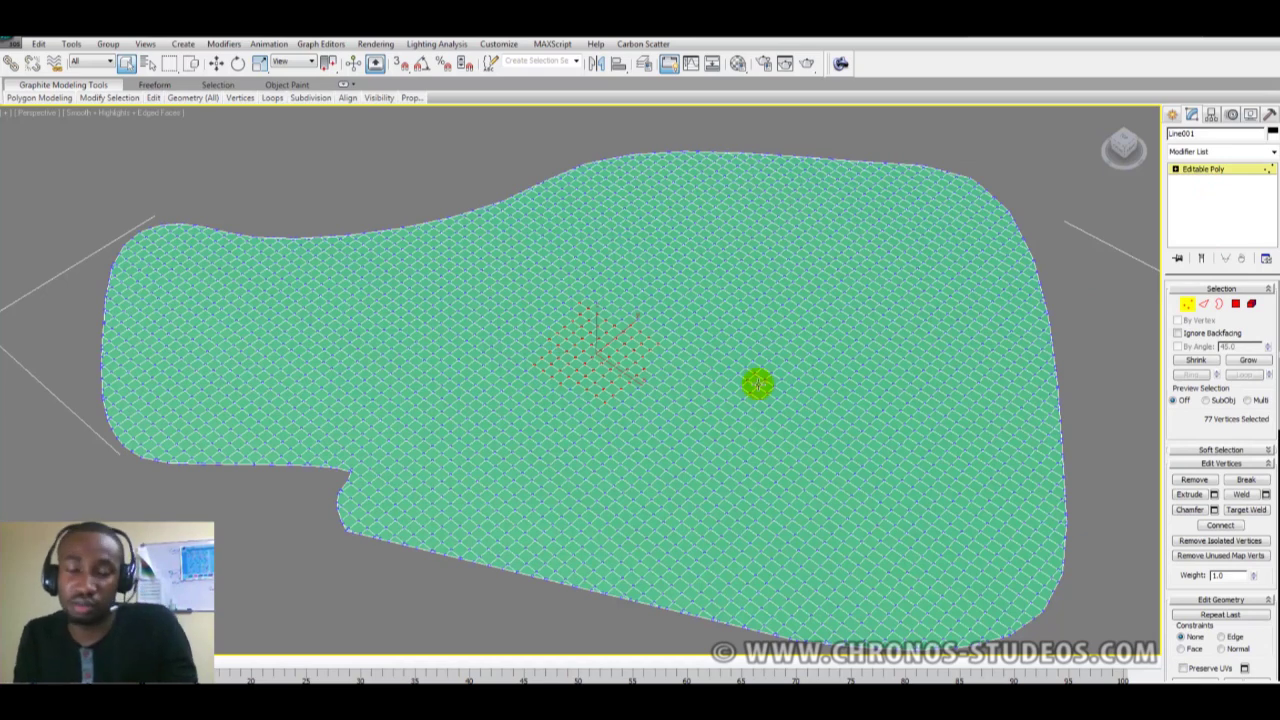
pyautogui.keyDown('alt'); pyautogui.moveTo(773, 379); pyautogui.dragTo(808, 370, button='middle'); pyautogui.keyUp('alt')
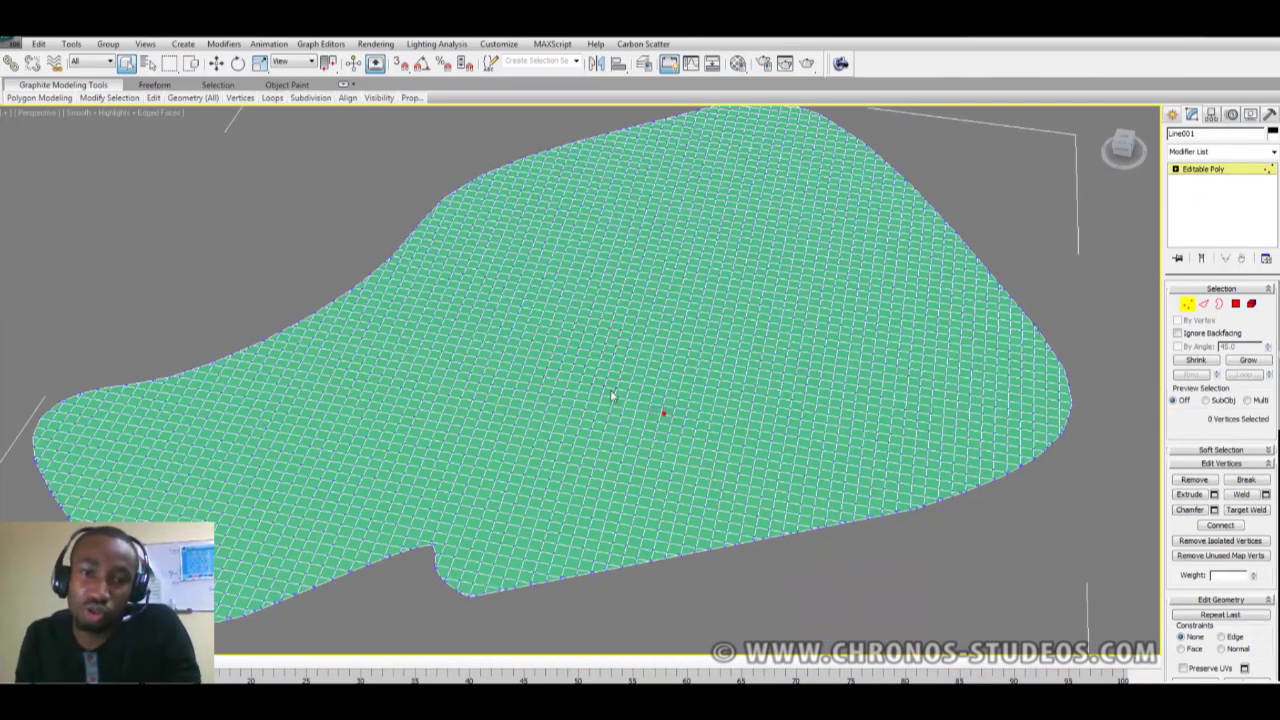
# Try moving a broad patch of vertices in the middle of the terrain without soft selection, and undo the move
pyautogui.moveTo(612, 396); pyautogui.dragTo(408, 338)
pyautogui.press('w')
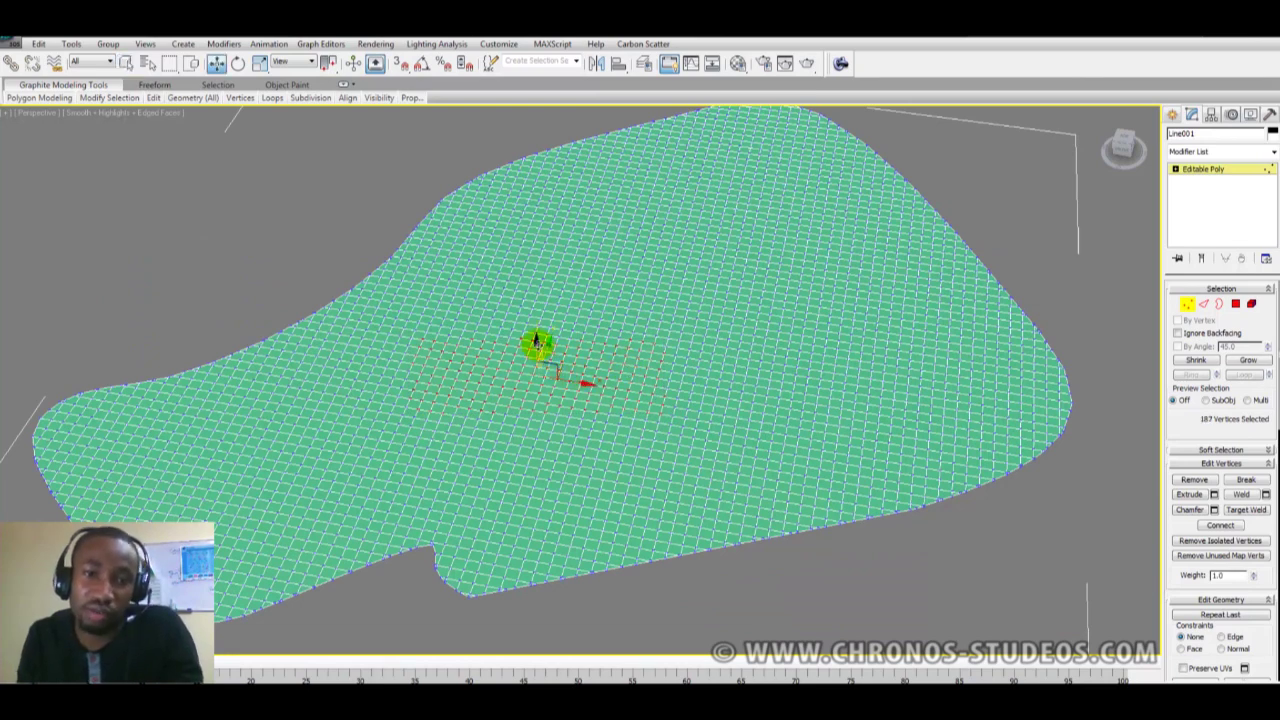
pyautogui.press('z')
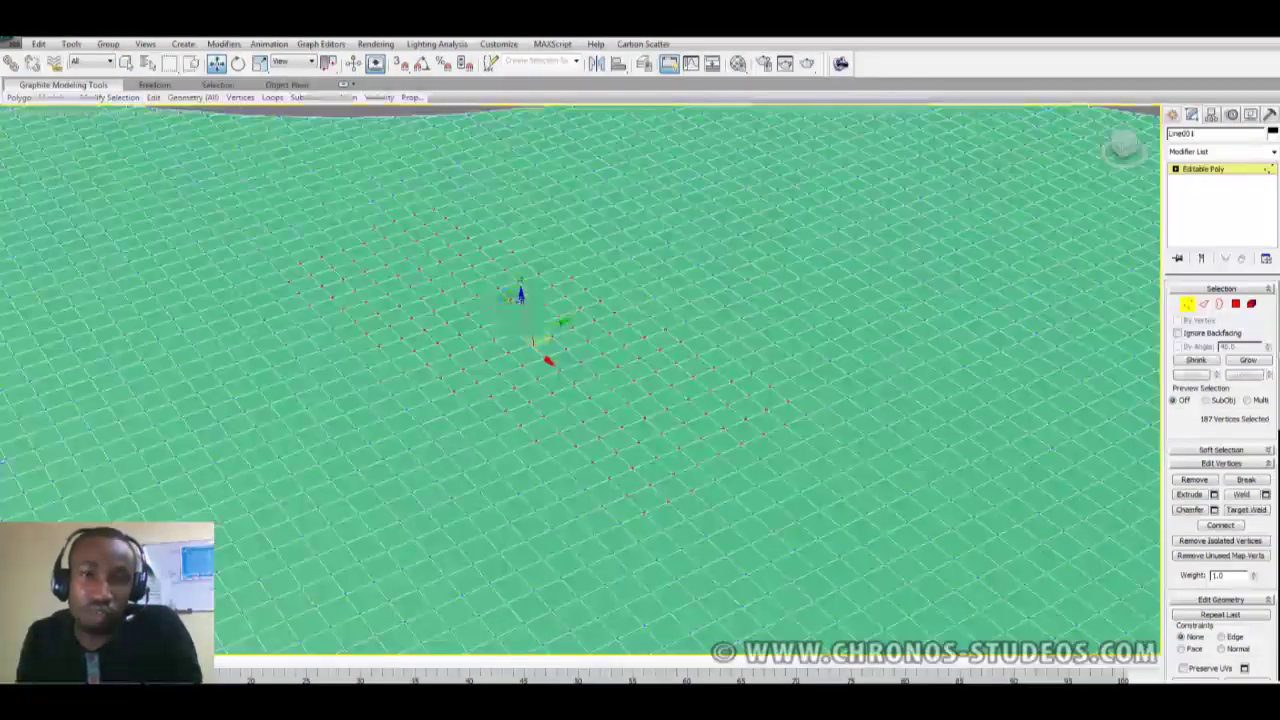
pyautogui.moveTo(520, 296); pyautogui.dragTo(583, 268)
pyautogui.hotkey('ctrl', 'z')
# Clear the vertex selection and enable Soft Selection with a falloff of 500 cm
pyautogui.scroll(-5, 585, 270)
pyautogui.keyDown('alt'); pyautogui.moveTo(597, 337); pyautogui.dragTo(785, 432, button='middle'); pyautogui.keyUp('alt')
pyautogui.scroll(4, 785, 434)
pyautogui.moveTo(920, 423); pyautogui.dragTo(727, 330, button='middle')
pyautogui.click(1107, 291)
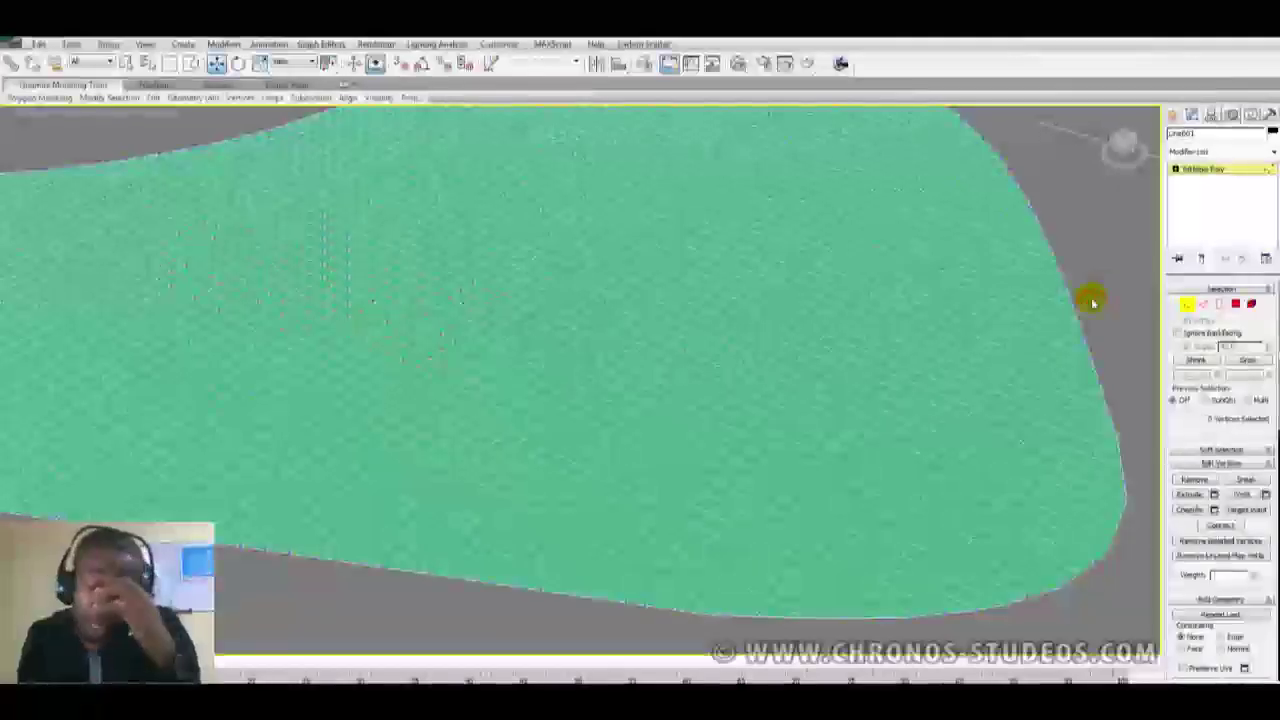
pyautogui.keyDown('alt'); pyautogui.moveTo(601, 370); pyautogui.dragTo(811, 386, button='middle'); pyautogui.keyUp('alt')
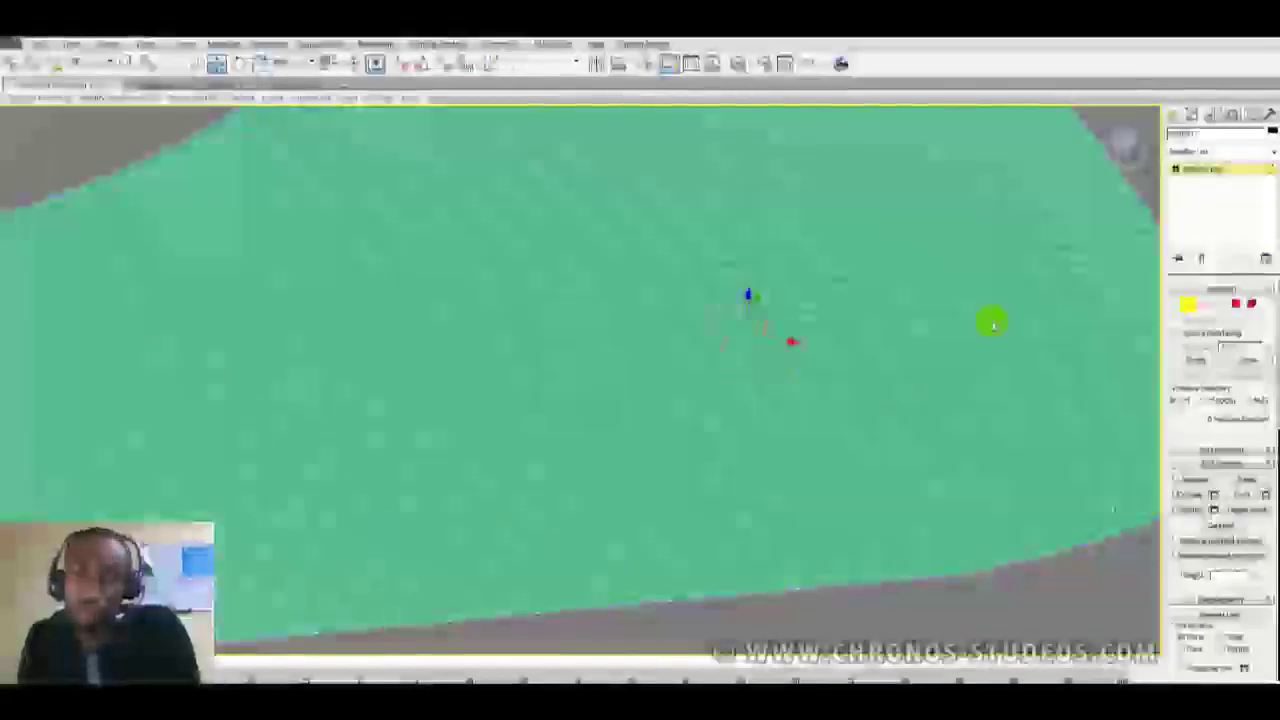
pyautogui.moveTo(1087, 232); pyautogui.dragTo(1080, 327, button='middle')
pyautogui.click(1097, 291)
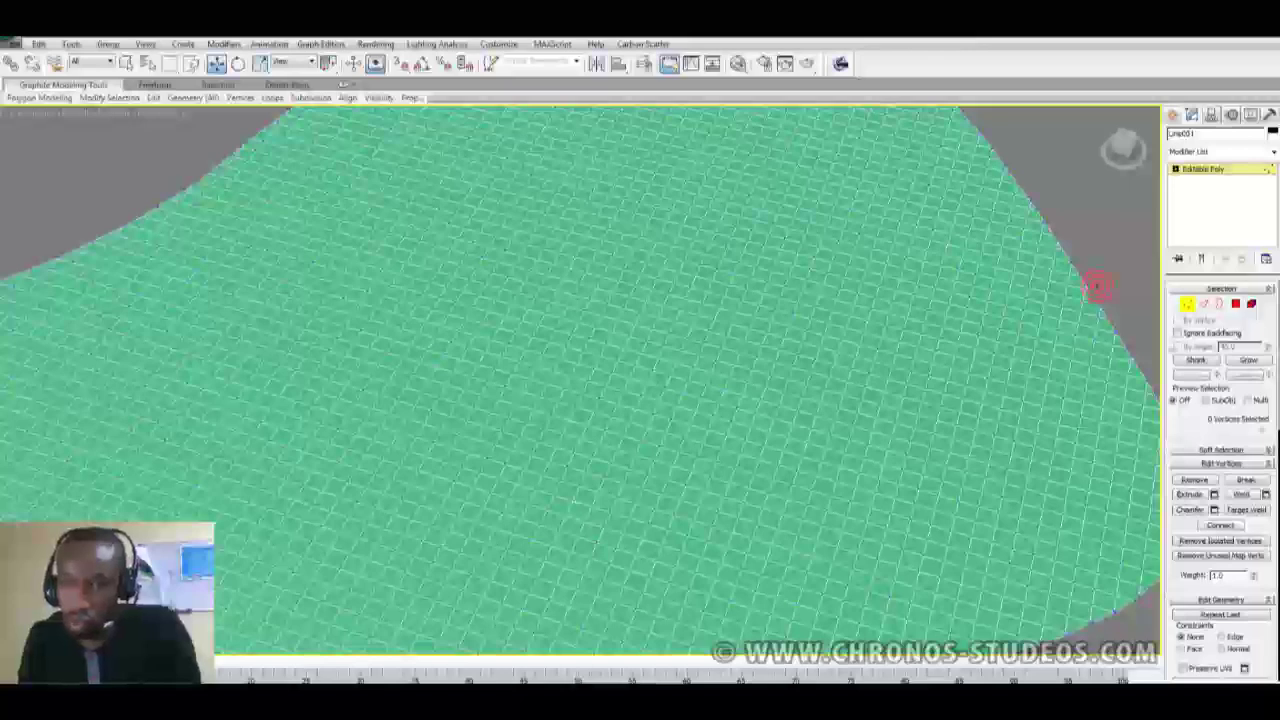
pyautogui.moveTo(1206, 470); pyautogui.dragTo(1206, 437)
pyautogui.click(1238, 419)
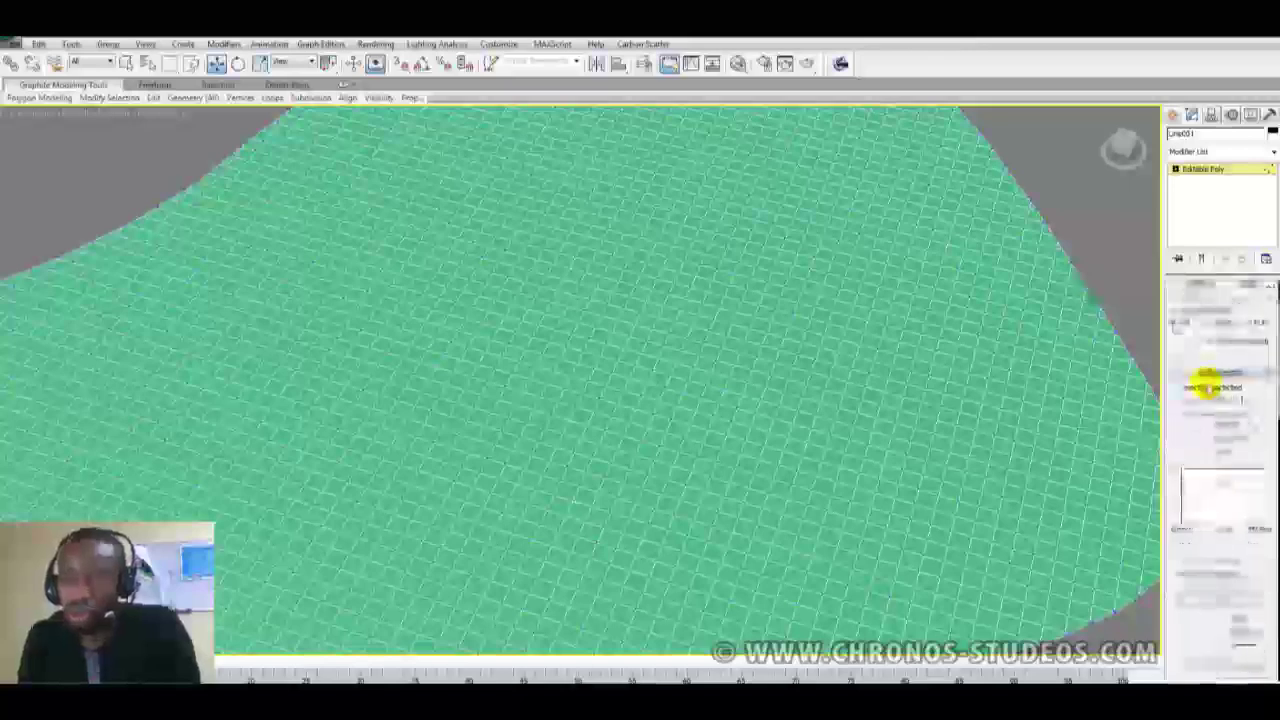
pyautogui.click(1210, 388)
pyautogui.scroll(-1, 1180, 441)
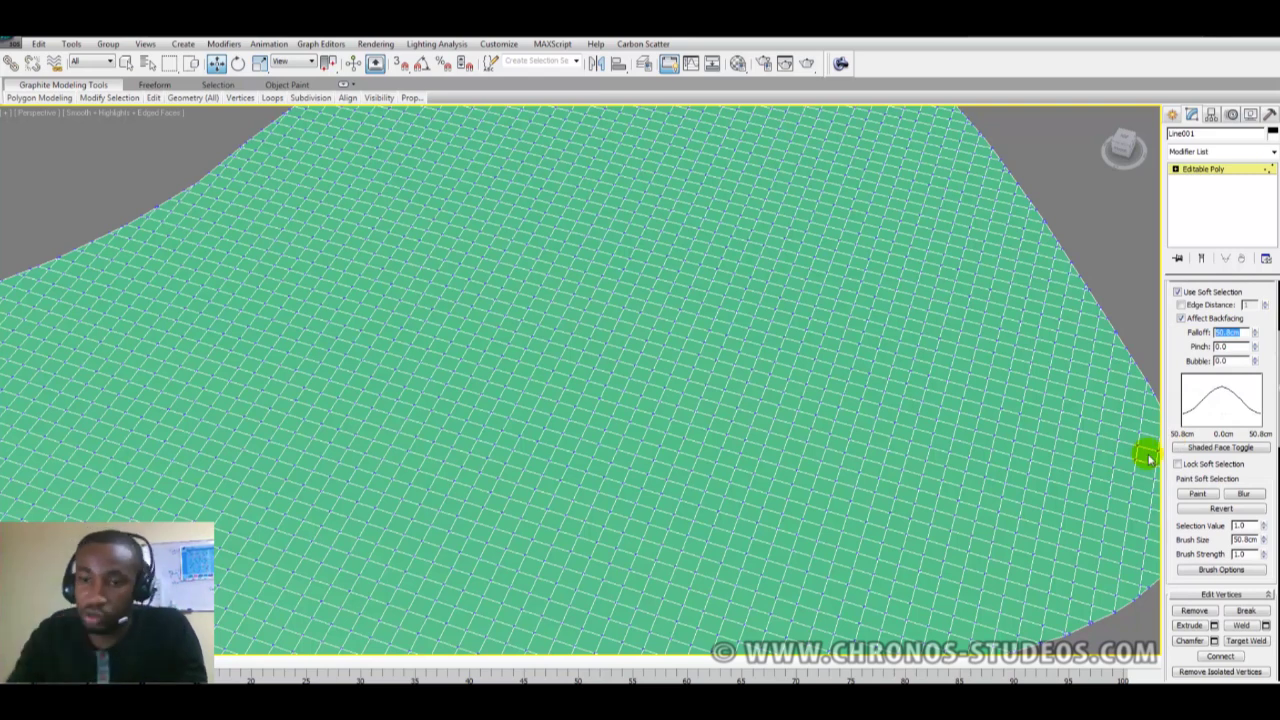
pyautogui.moveTo(569, 440); pyautogui.dragTo(617, 428, button='middle')
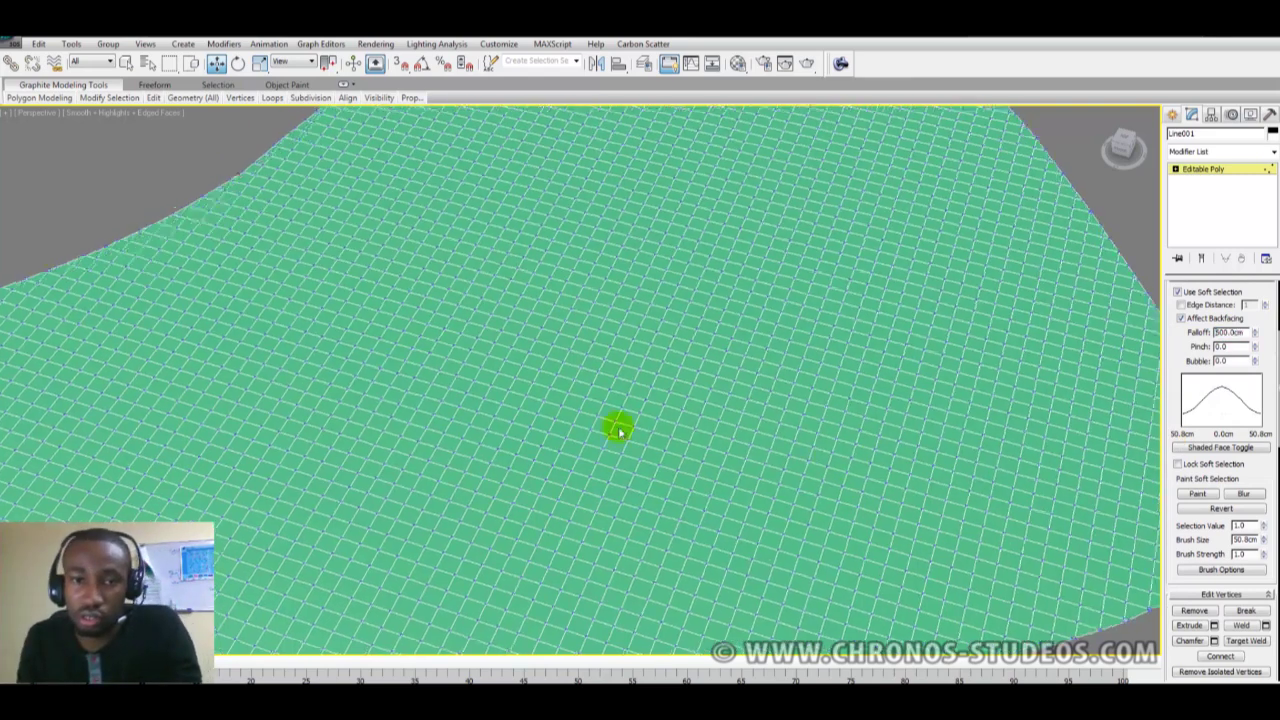
# Try the soft selection with a 600 cm falloff on a patch of terrain vertices, and clear the selection
pyautogui.moveTo(557, 394); pyautogui.dragTo(493, 425)
pyautogui.keyDown('alt'); pyautogui.moveTo(749, 407); pyautogui.dragTo(702, 376, button='middle'); pyautogui.keyUp('alt')
pyautogui.moveTo(535, 332); pyautogui.dragTo(637, 316)
pyautogui.click(747, 362)
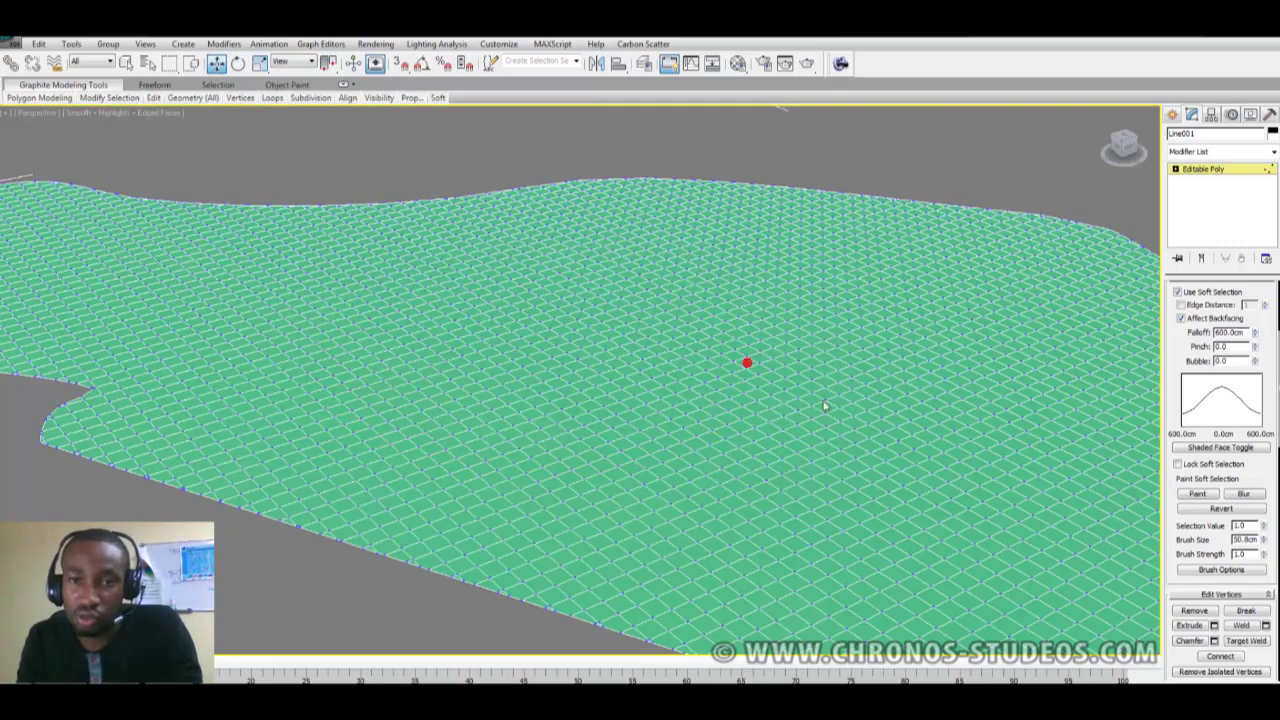
# Set the falloff to 100 cm, try raising a small patch of vertices, and undo the move
pyautogui.scroll(3, 827, 407)
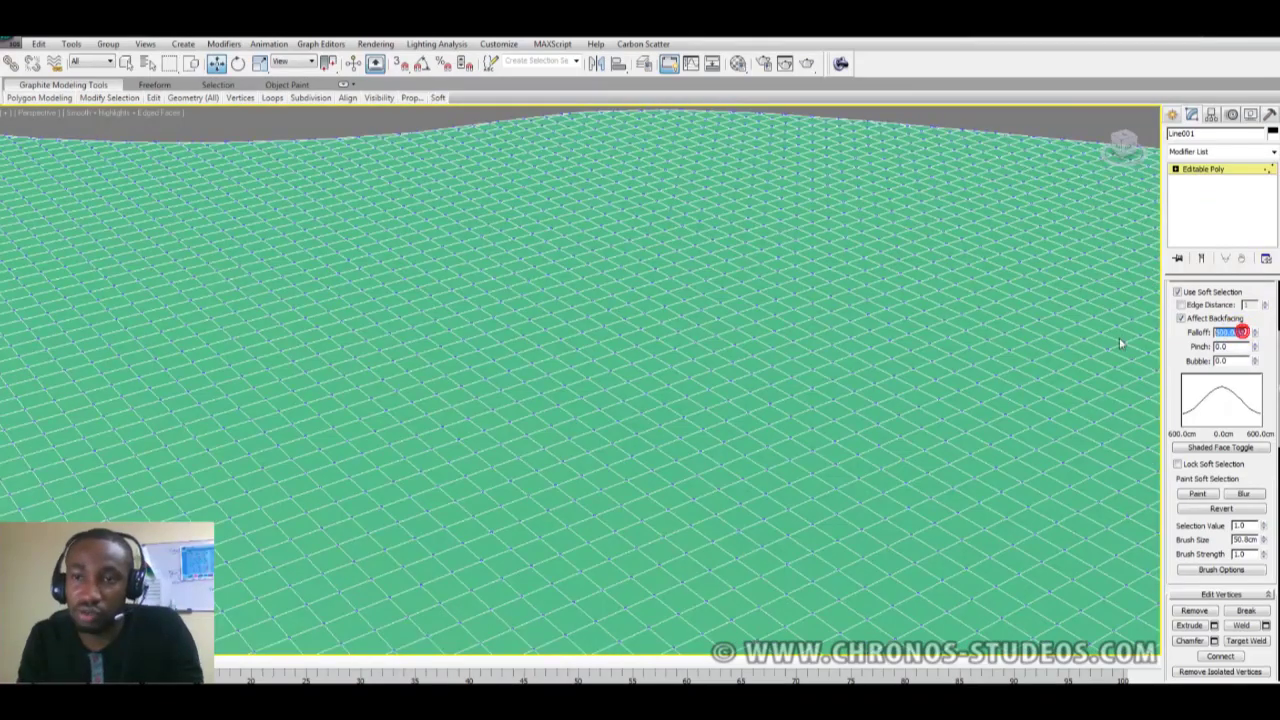
pyautogui.click(1120, 343)
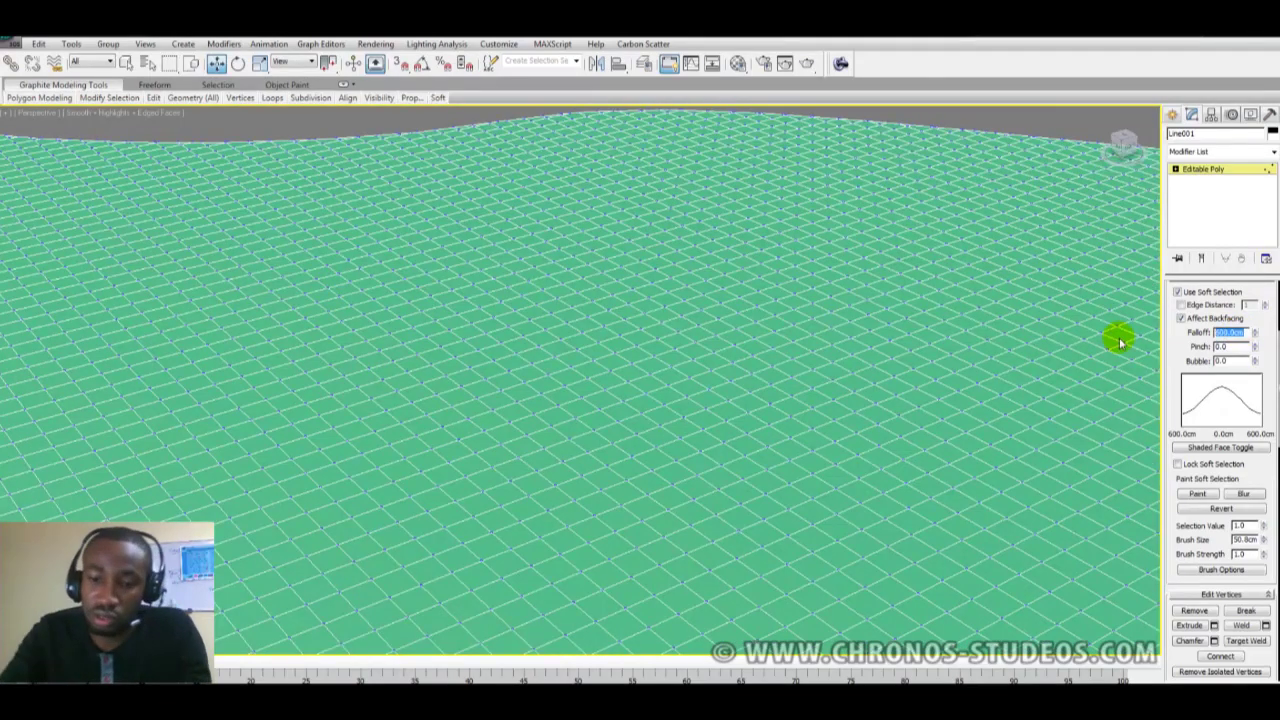
pyautogui.click(631, 289)
pyautogui.moveTo(611, 287); pyautogui.dragTo(623, 236)
pyautogui.hotkey('ctrl', 'z')
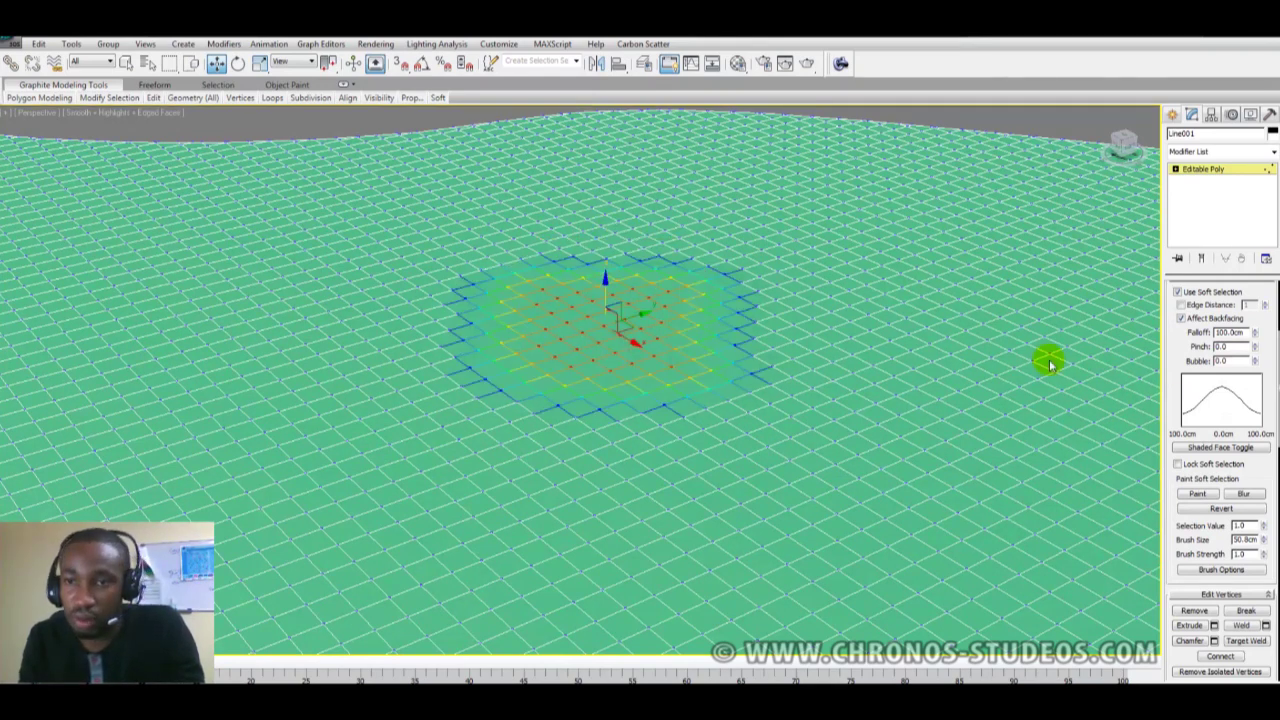
# Set the soft selection's Bubble to 0.46
pyautogui.click(1255, 364)
pyautogui.moveTo(1256, 361); pyautogui.dragTo(1255, 322)
pyautogui.click(880, 415)
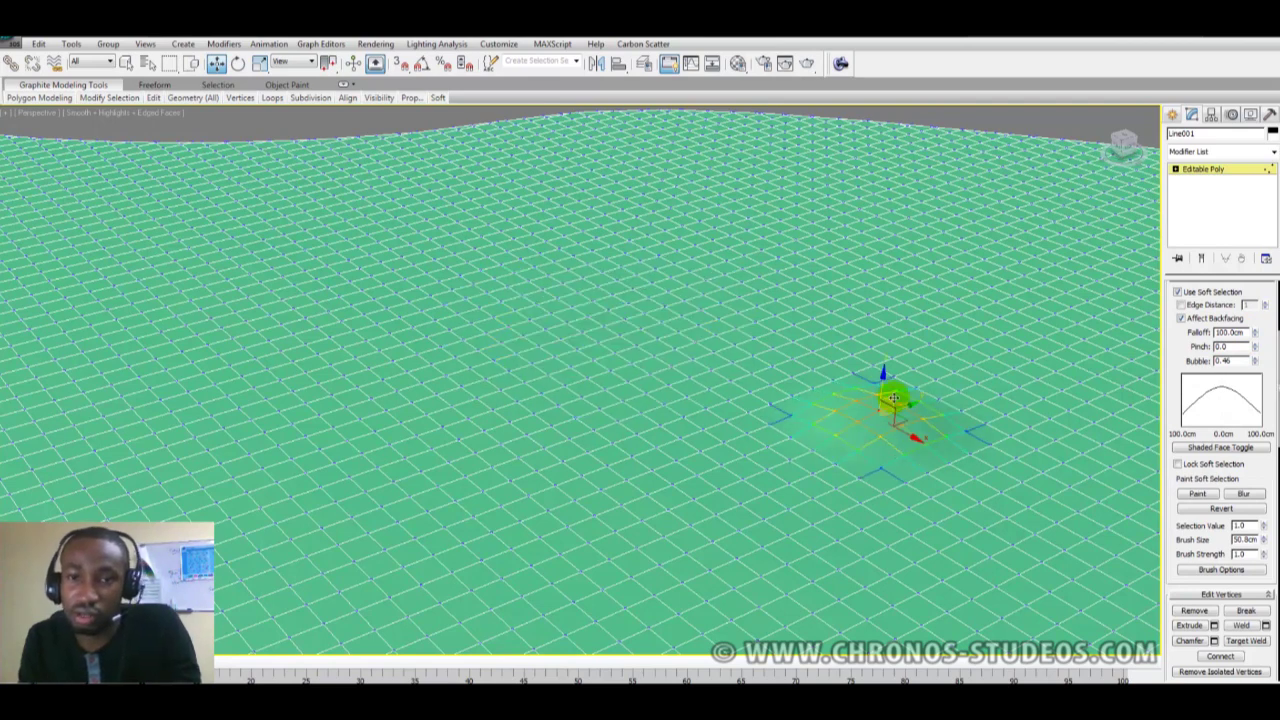
# Try raising a patch of vertices into a rounded mound with the new bubble profile, and undo the move
pyautogui.click(771, 314)
pyautogui.moveTo(771, 295); pyautogui.dragTo(771, 249)
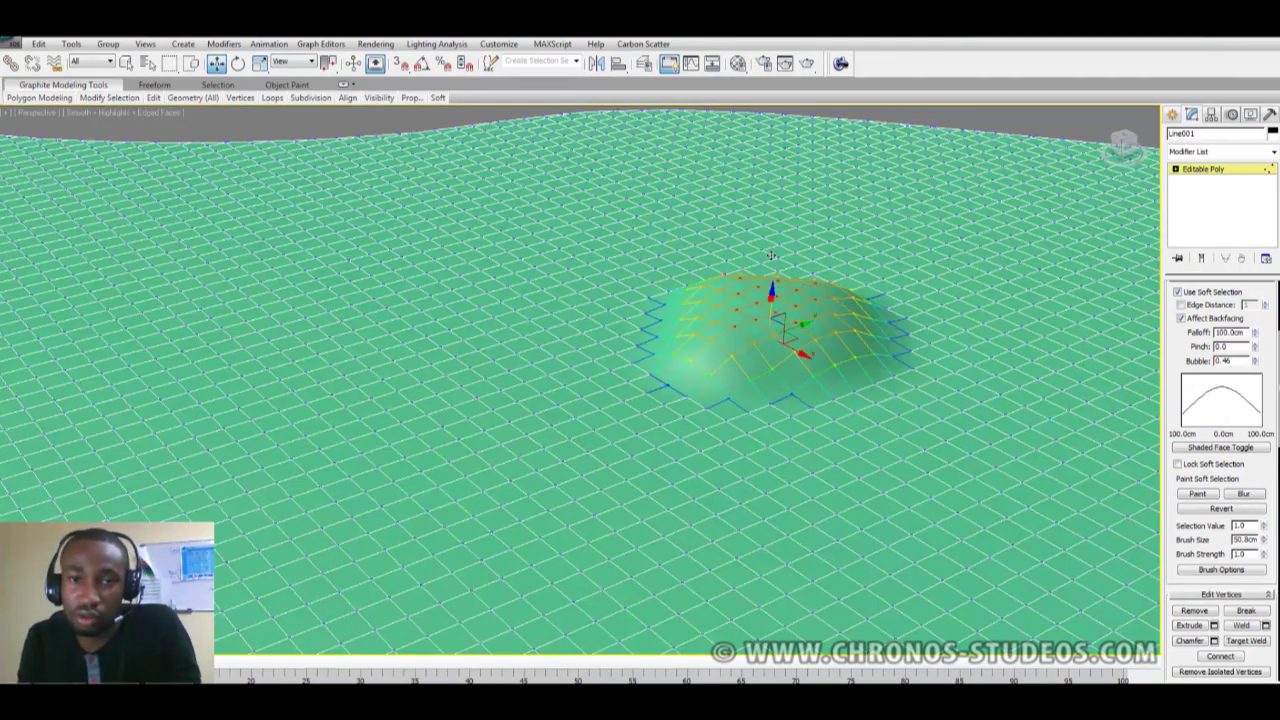
pyautogui.hotkey('ctrl', 'z')
# Set the falloff to 250 cm and try it on the selected patch of vertices
pyautogui.click(1233, 334)
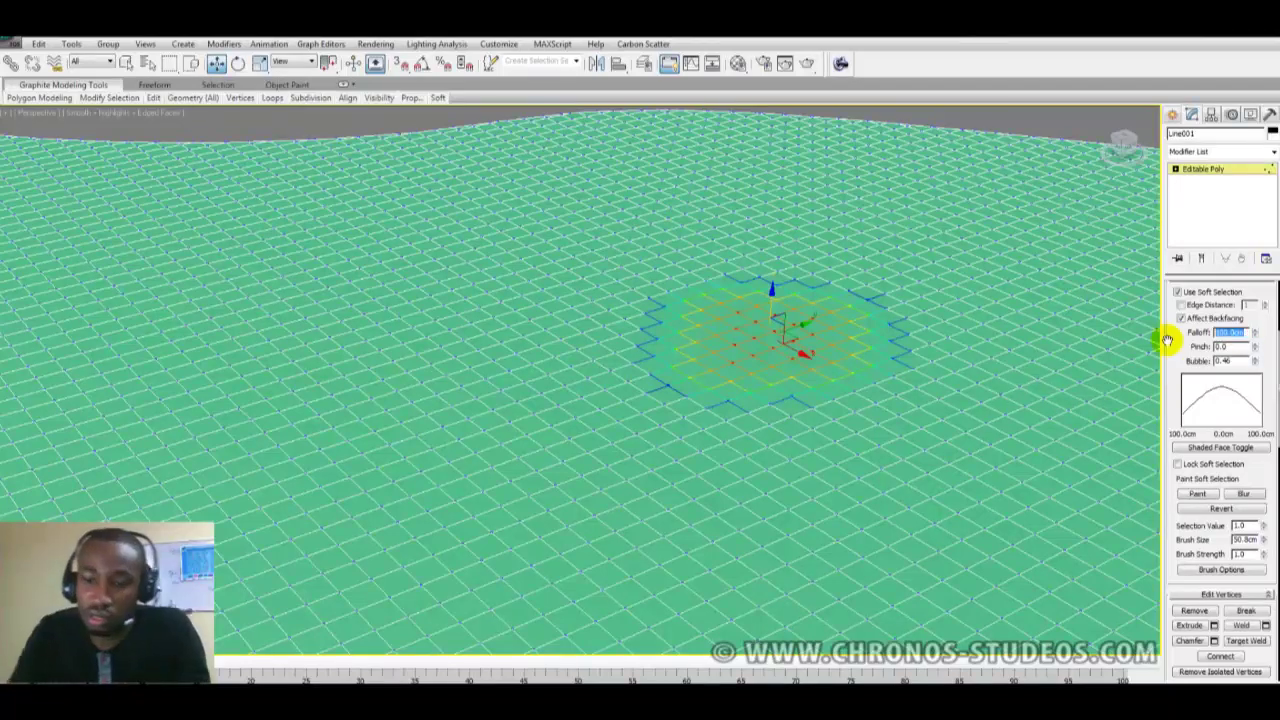
pyautogui.press('Tab')
pyautogui.moveTo(710, 440); pyautogui.dragTo(684, 455, button='middle')
pyautogui.scroll(-5, 811, 465)
pyautogui.scroll(5, 680, 455)
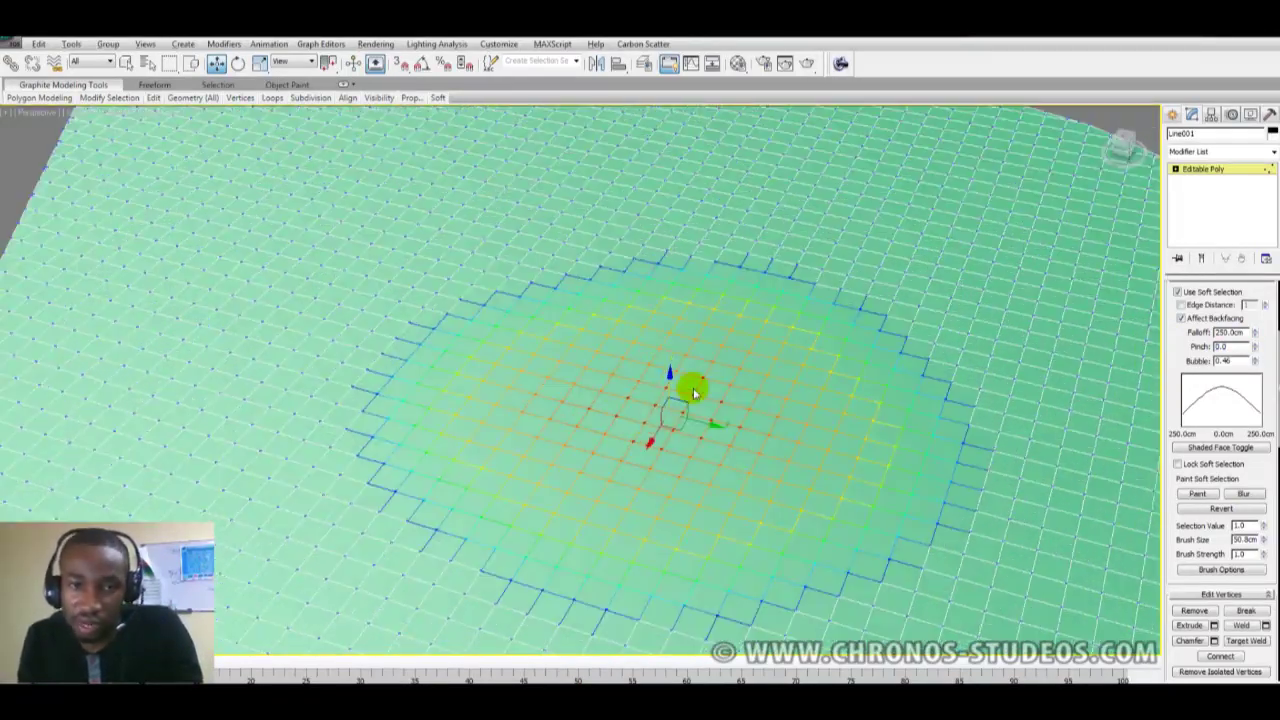
pyautogui.moveTo(672, 383)
pyautogui.mouseDown()
pyautogui.moveTo(674, 306)
pyautogui.moveTo(669, 406)
pyautogui.moveTo(677, 349)
pyautogui.moveTo(694, 391)
pyautogui.mouseUp()
# Set the soft selection's falloff to 450 cm
pyautogui.click(1238, 333)
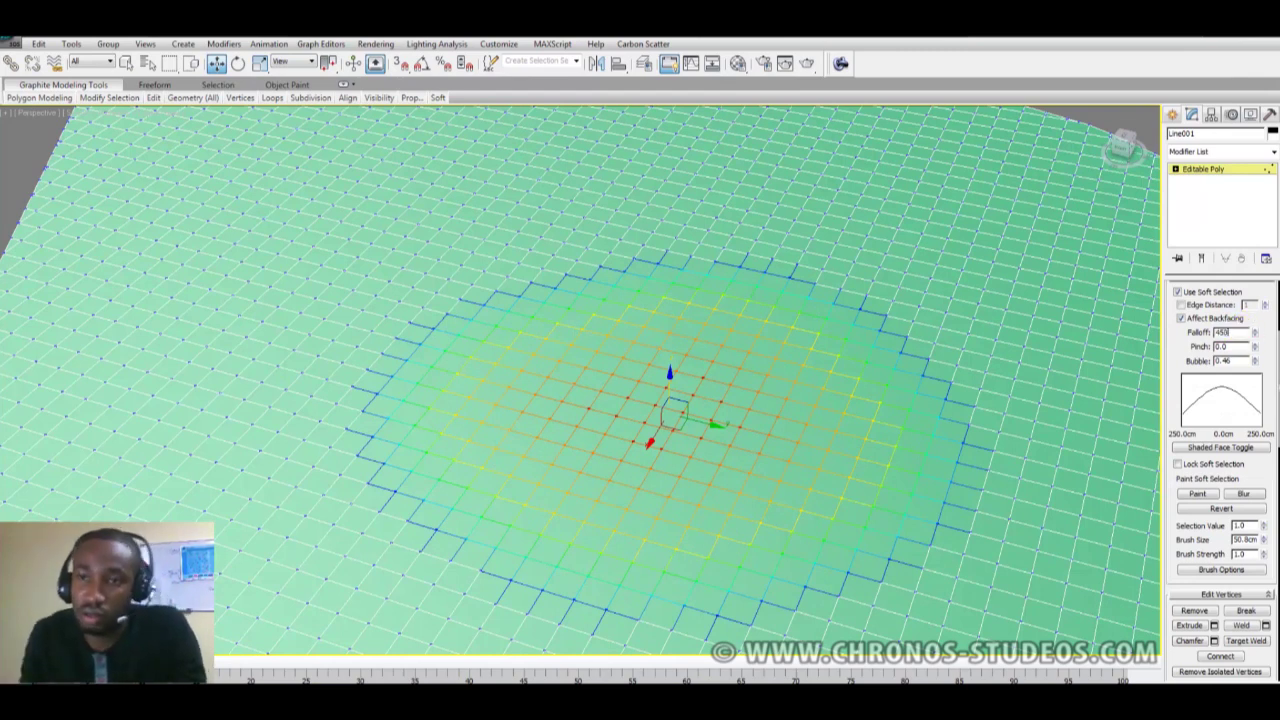
pyautogui.press('Tab')
pyautogui.moveTo(790, 475); pyautogui.dragTo(521, 418, button='middle')
pyautogui.scroll(-4, 750, 390)
pyautogui.scroll(5, 531, 391)
pyautogui.scroll(-2, 568, 390)
# Select a patch of vertices in the wide part of the terrain and raise it into a gentle mound
pyautogui.click(437, 351)
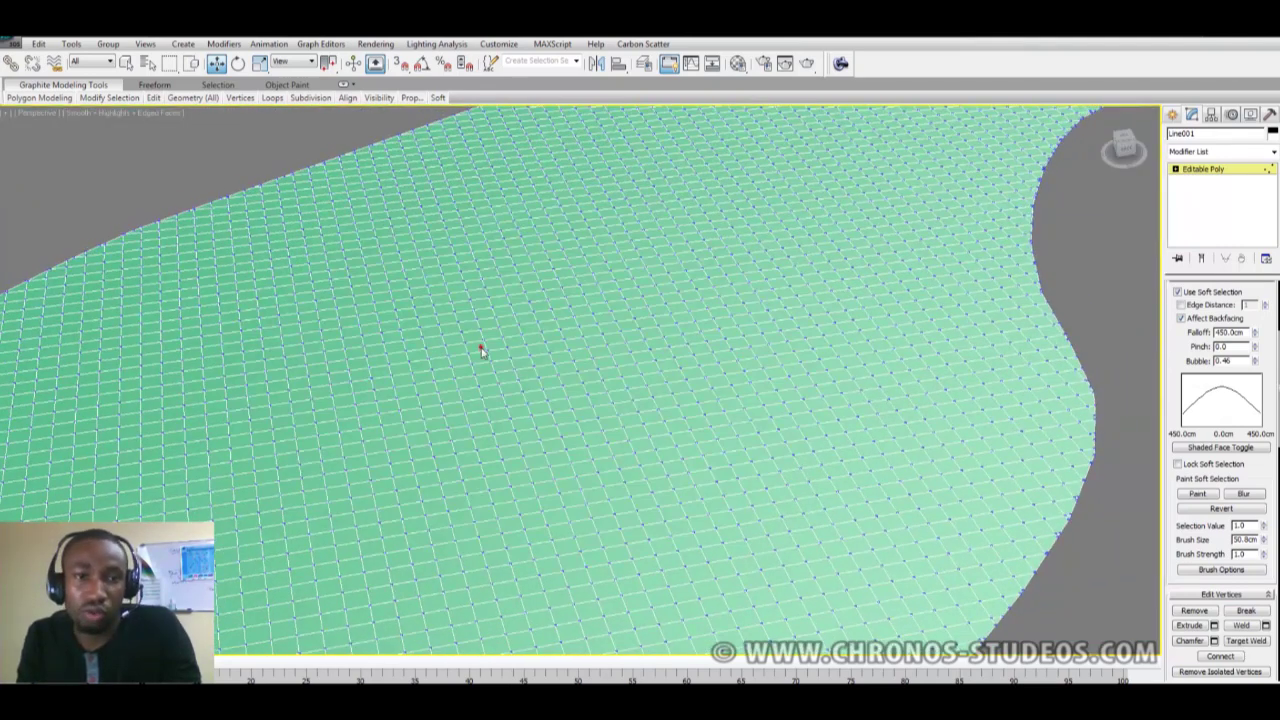
pyautogui.click(462, 368)
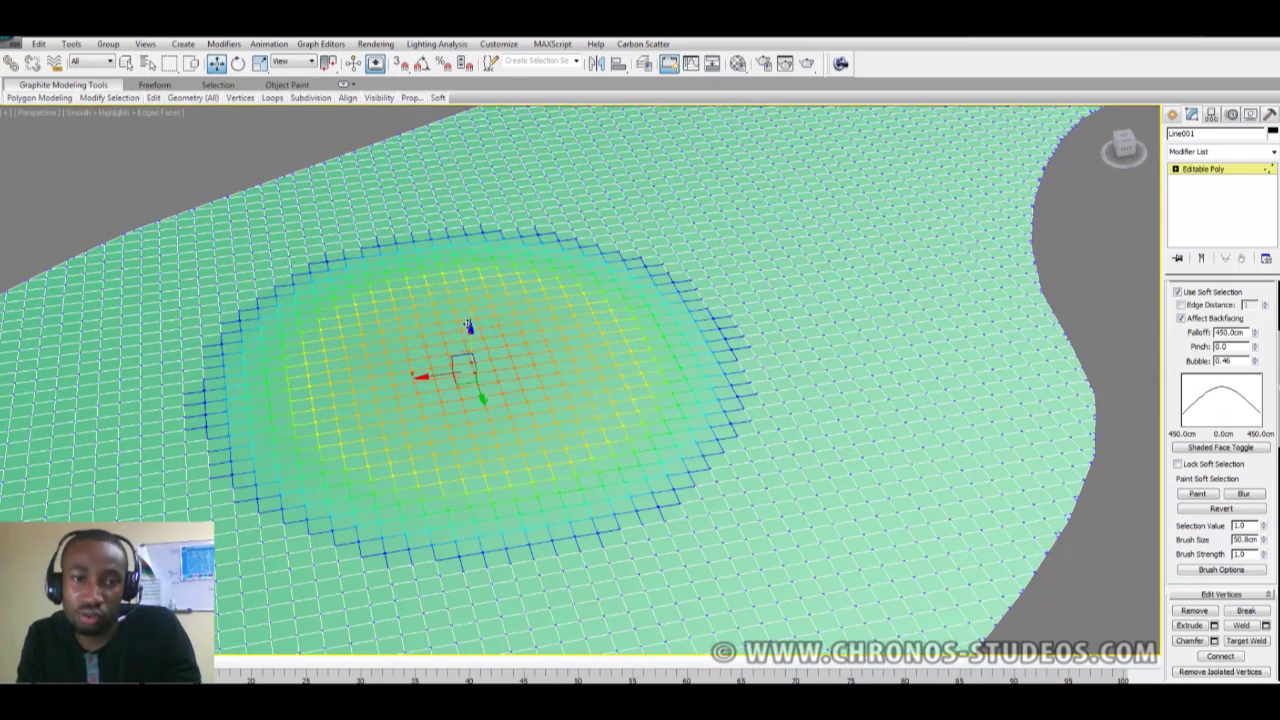
pyautogui.moveTo(476, 341); pyautogui.dragTo(467, 318)
# Select another patch of vertices in the wide part, try moving it vertically, and undo the move
pyautogui.keyDown('alt'); pyautogui.moveTo(585, 385); pyautogui.dragTo(569, 319, button='middle'); pyautogui.keyUp('alt')
pyautogui.click(812, 331)
pyautogui.click(606, 362)
pyautogui.click(567, 392)
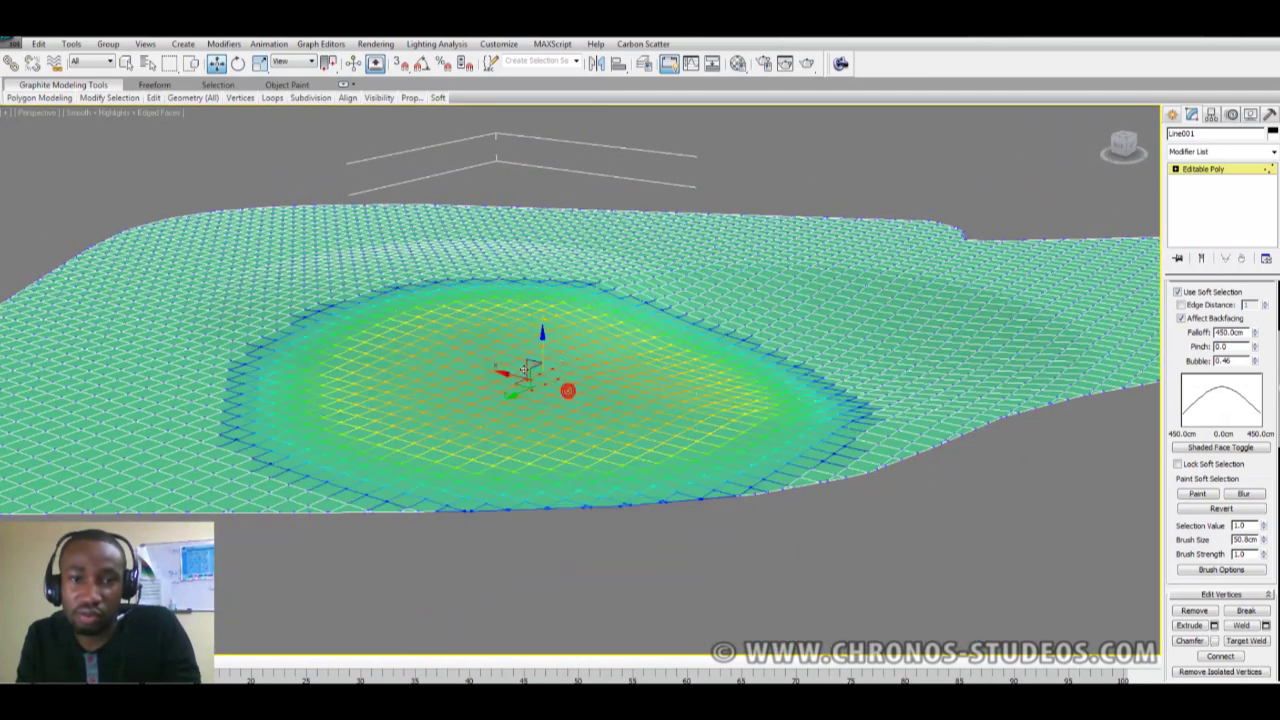
pyautogui.click(547, 342)
pyautogui.hotkey('ctrl', 'z')
# Select a patch of vertices near the terrain's straight edge and raise it slightly
pyautogui.keyDown('alt'); pyautogui.moveTo(700, 371); pyautogui.dragTo(651, 391, button='middle'); pyautogui.keyUp('alt')
pyautogui.scroll(2, 660, 405)
pyautogui.click(665, 414)
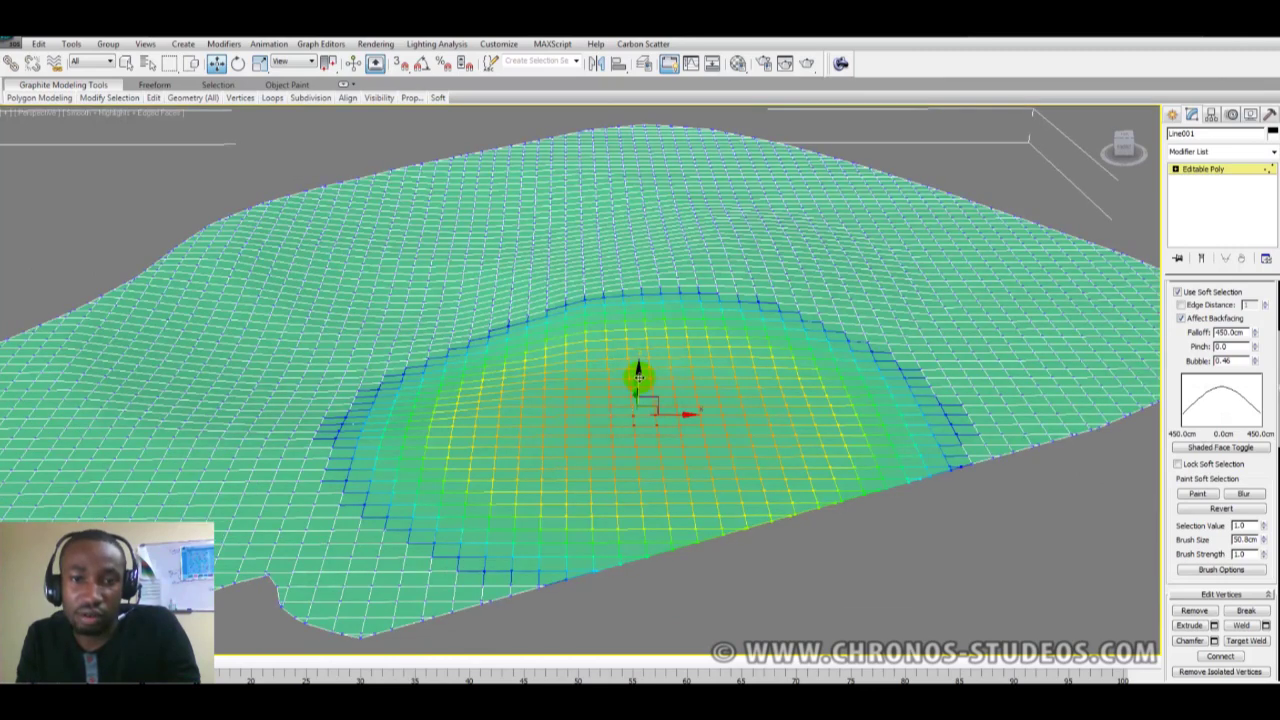
# Set the soft selection's falloff to 200 cm
pyautogui.click(1240, 332)
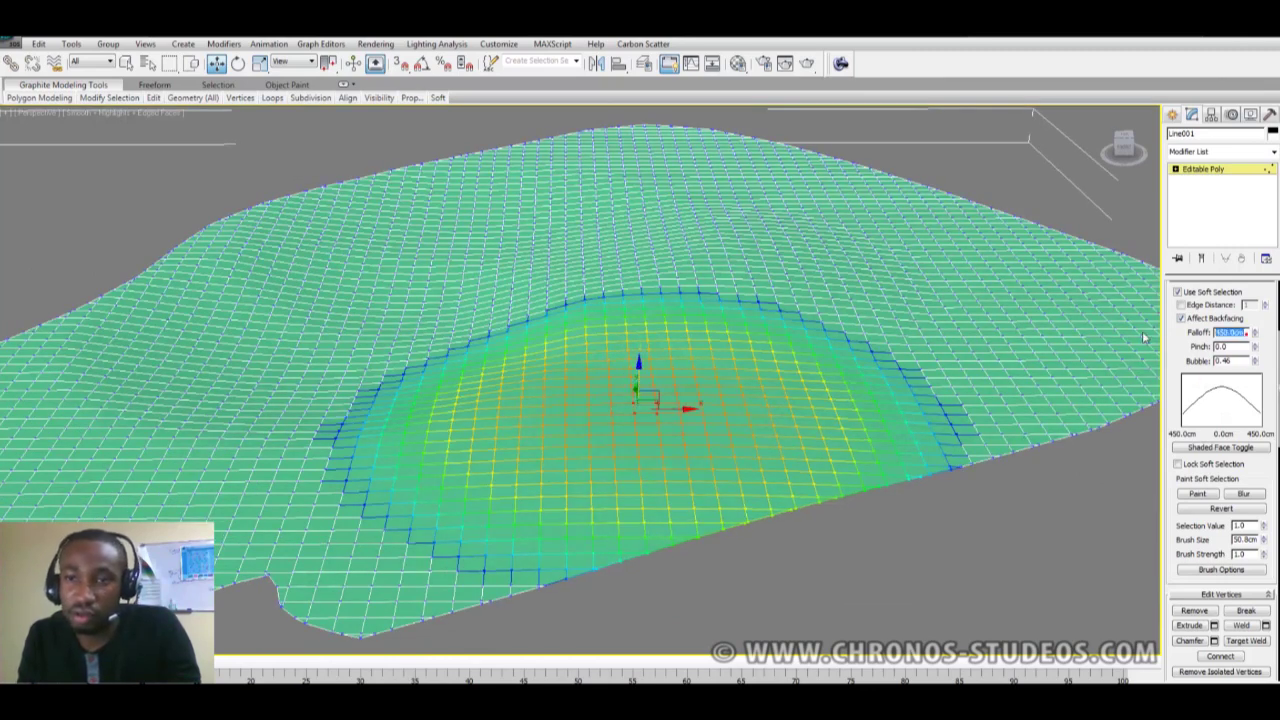
pyautogui.click(1246, 333)
pyautogui.write('200')
pyautogui.press('Return')
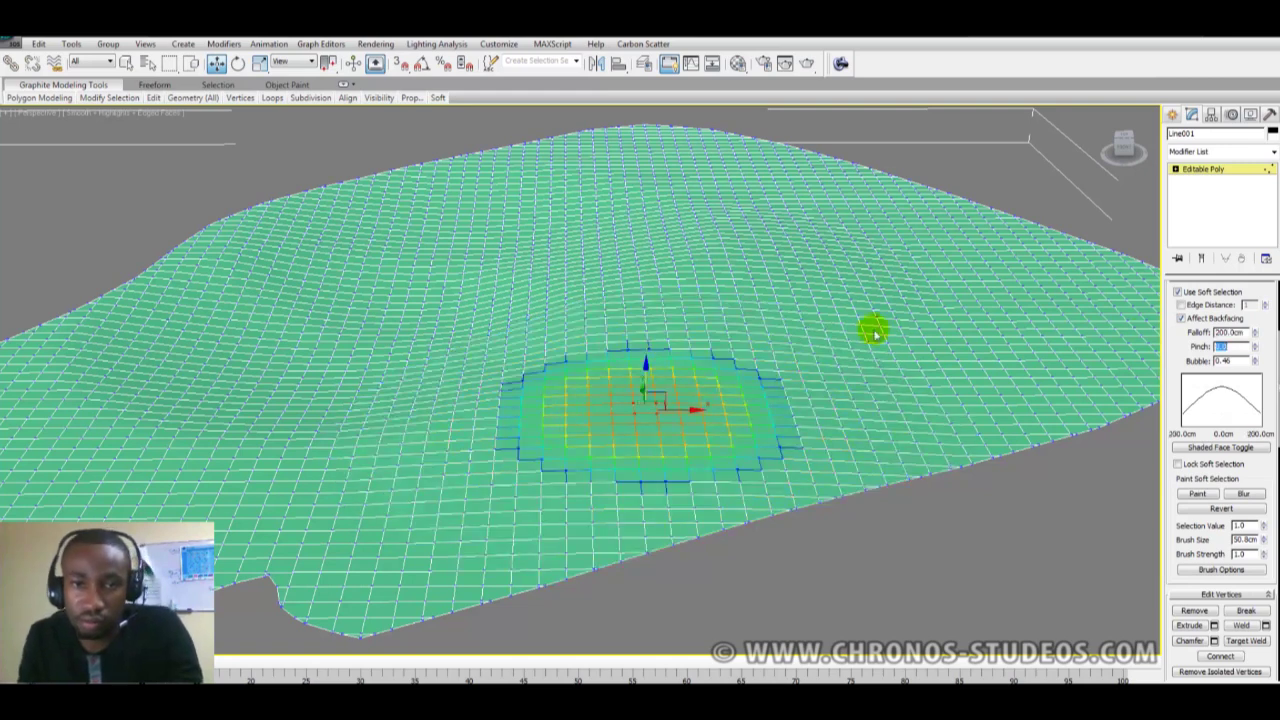
# Select several patches of vertices around the terrain one after another and raise each into a small mound
pyautogui.keyDown('alt'); pyautogui.moveTo(884, 308); pyautogui.dragTo(500, 340, button='middle'); pyautogui.keyUp('alt')
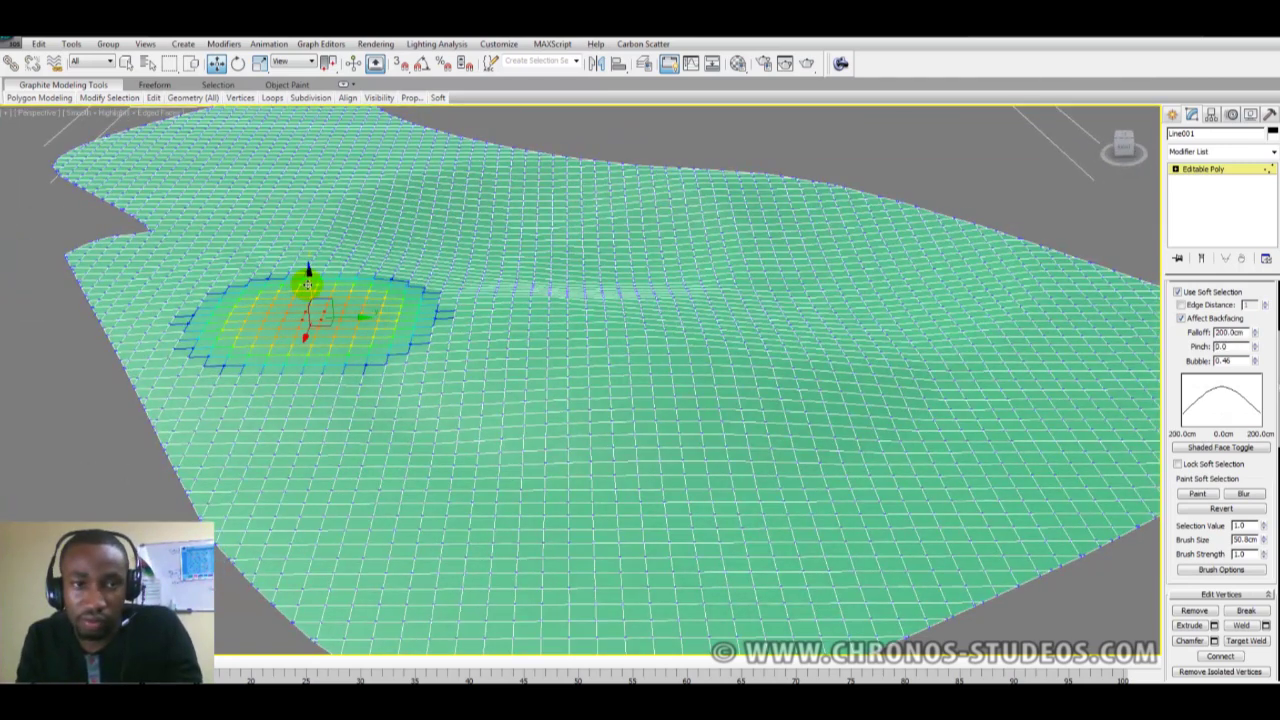
pyautogui.click(420, 368)
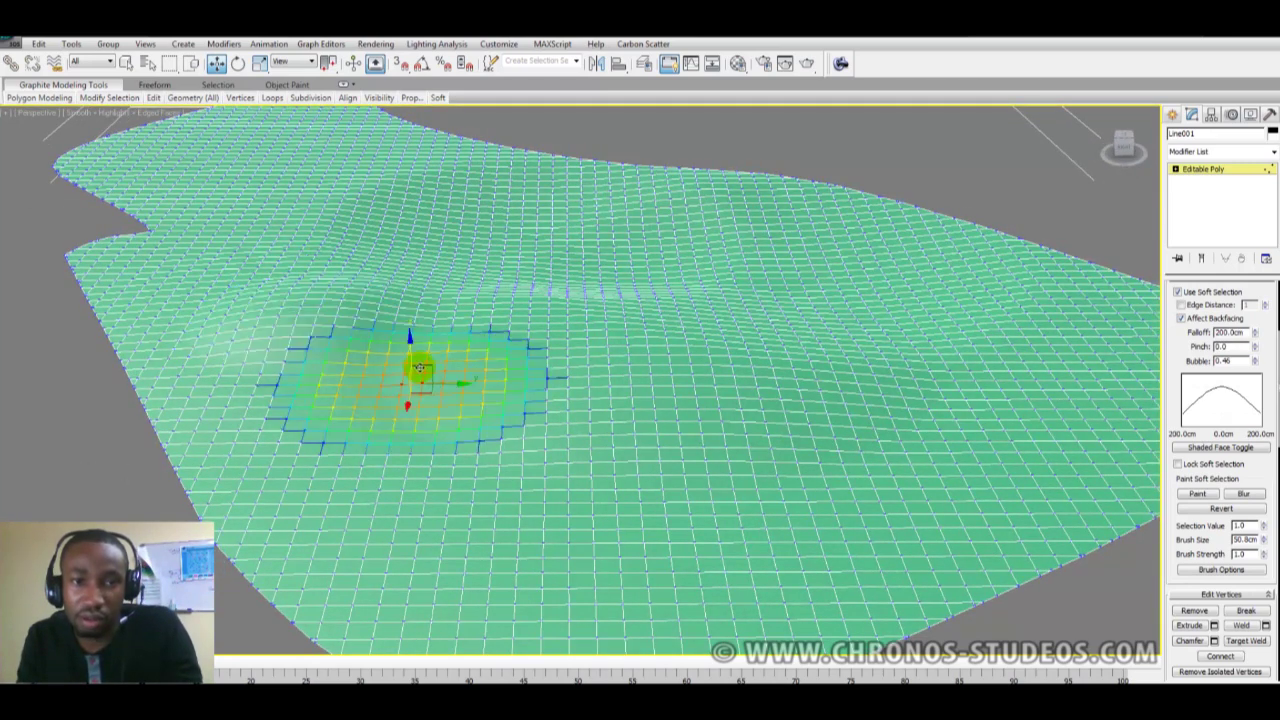
pyautogui.moveTo(412, 360); pyautogui.dragTo(412, 352)
pyautogui.keyDown('alt'); pyautogui.moveTo(535, 362); pyautogui.dragTo(591, 408, button='middle'); pyautogui.keyUp('alt')
pyautogui.click(560, 387)
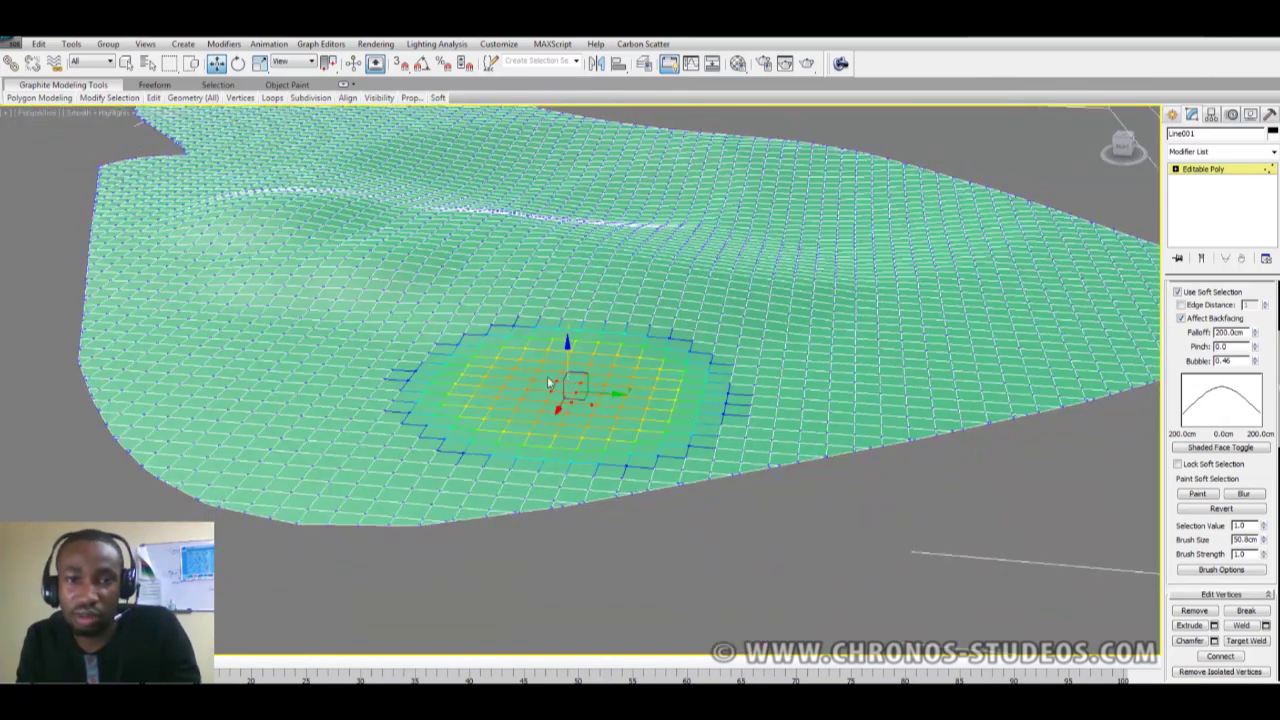
pyautogui.click(262, 397)
pyautogui.moveTo(267, 362); pyautogui.dragTo(268, 350)
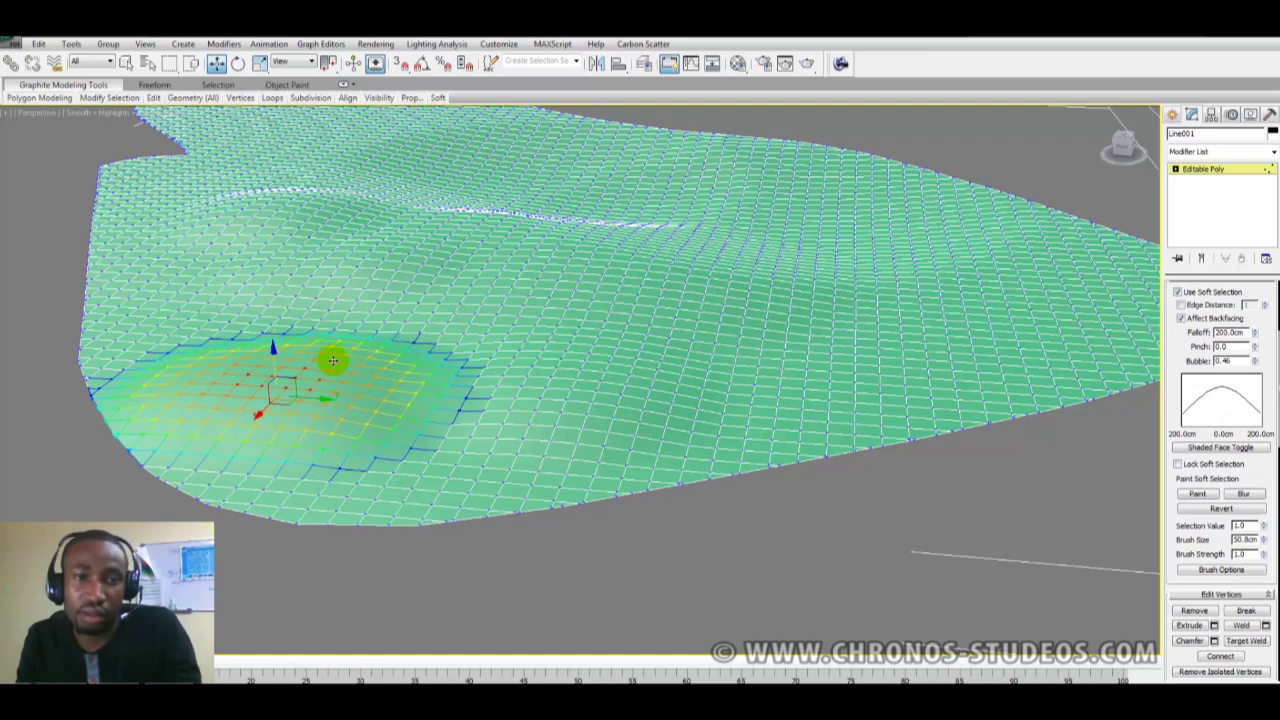
# Leave vertex editing and examine the shape of the terrain from several angles
pyautogui.moveTo(655, 325); pyautogui.dragTo(587, 387, button='middle')
pyautogui.scroll(5, 707, 399)
pyautogui.moveTo(826, 363); pyautogui.dragTo(876, 411, button='middle')
pyautogui.scroll(-4, 740, 409)
pyautogui.keyDown('alt'); pyautogui.moveTo(680, 346); pyautogui.dragTo(1030, 234, button='middle'); pyautogui.keyUp('alt')
pyautogui.click(1173, 115)
pyautogui.scroll(-4, 645, 447)
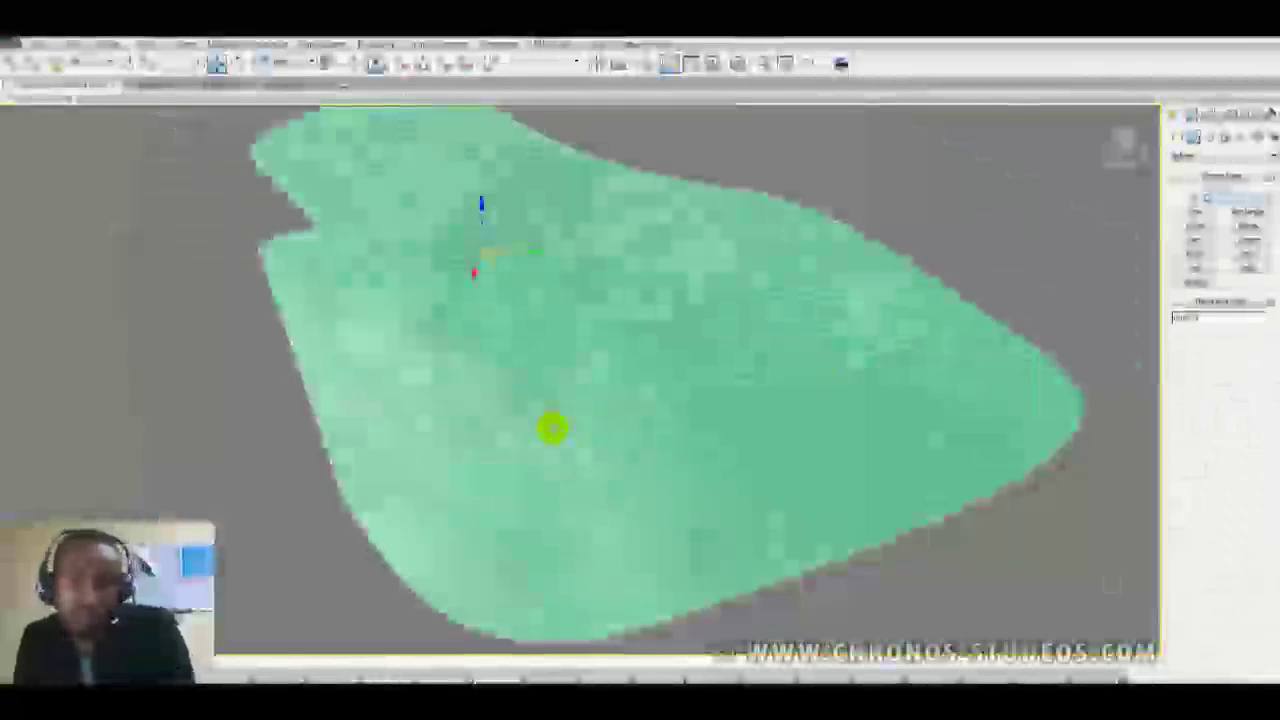
pyautogui.keyDown('alt'); pyautogui.moveTo(551, 429); pyautogui.dragTo(661, 452, button='middle'); pyautogui.keyUp('alt')
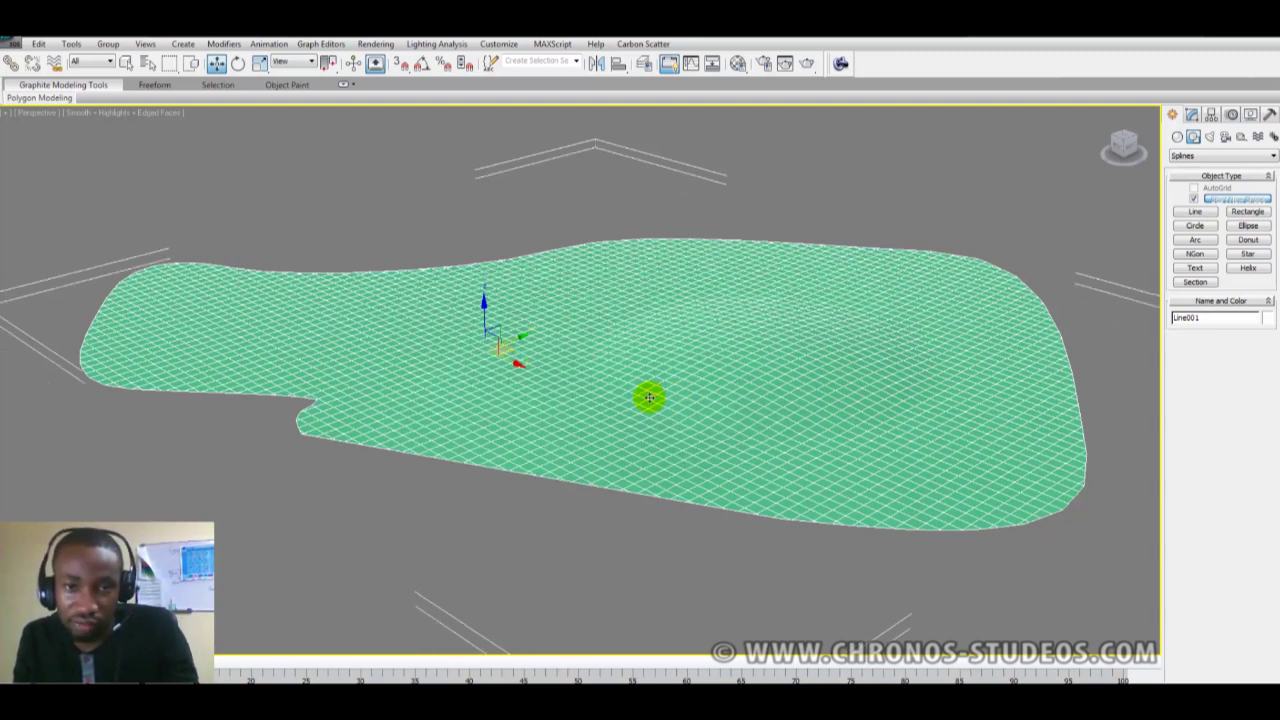
pyautogui.moveTo(727, 366); pyautogui.dragTo(590, 380, button='middle')
pyautogui.scroll(3, 746, 426)
# Return to vertex editing on the ground mesh and clear the current vertex selection
pyautogui.click(1191, 116)
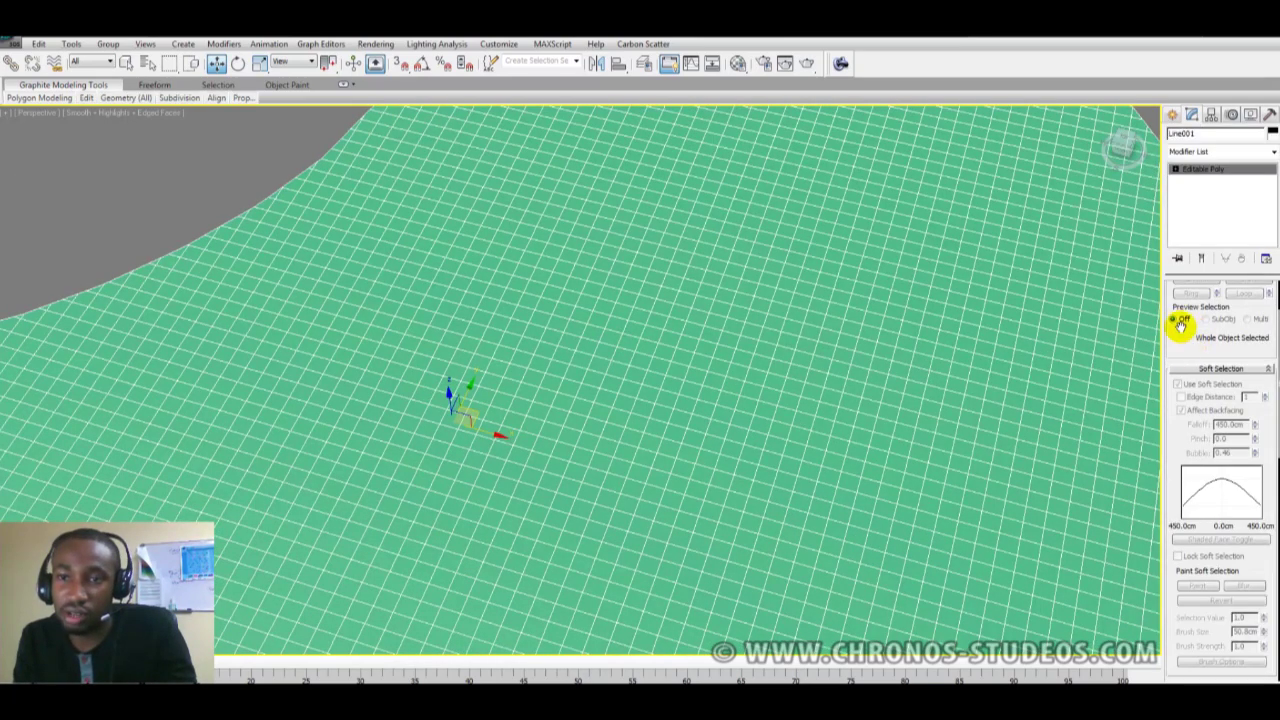
pyautogui.moveTo(1184, 335); pyautogui.dragTo(1204, 264)
pyautogui.scroll(5, 1202, 412)
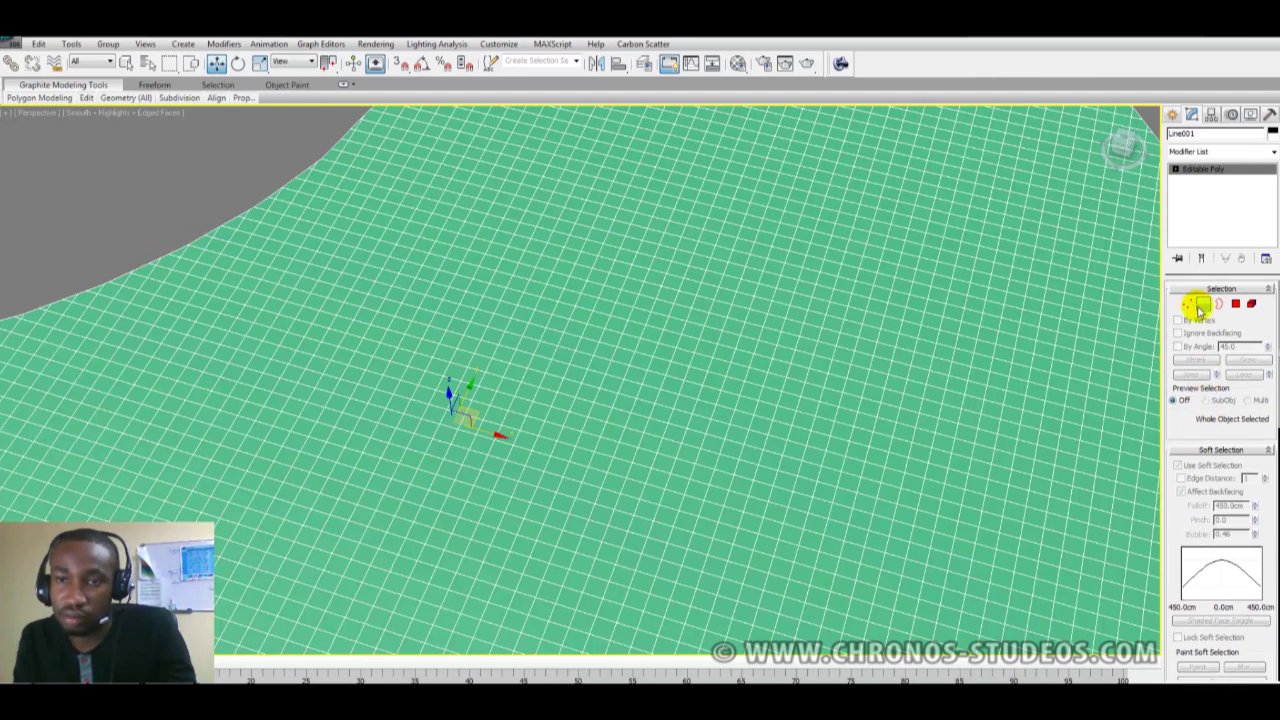
pyautogui.click(1187, 304)
pyautogui.scroll(-6, 855, 390)
pyautogui.keyDown('alt'); pyautogui.moveTo(857, 434); pyautogui.dragTo(922, 439, button='middle'); pyautogui.keyUp('alt')
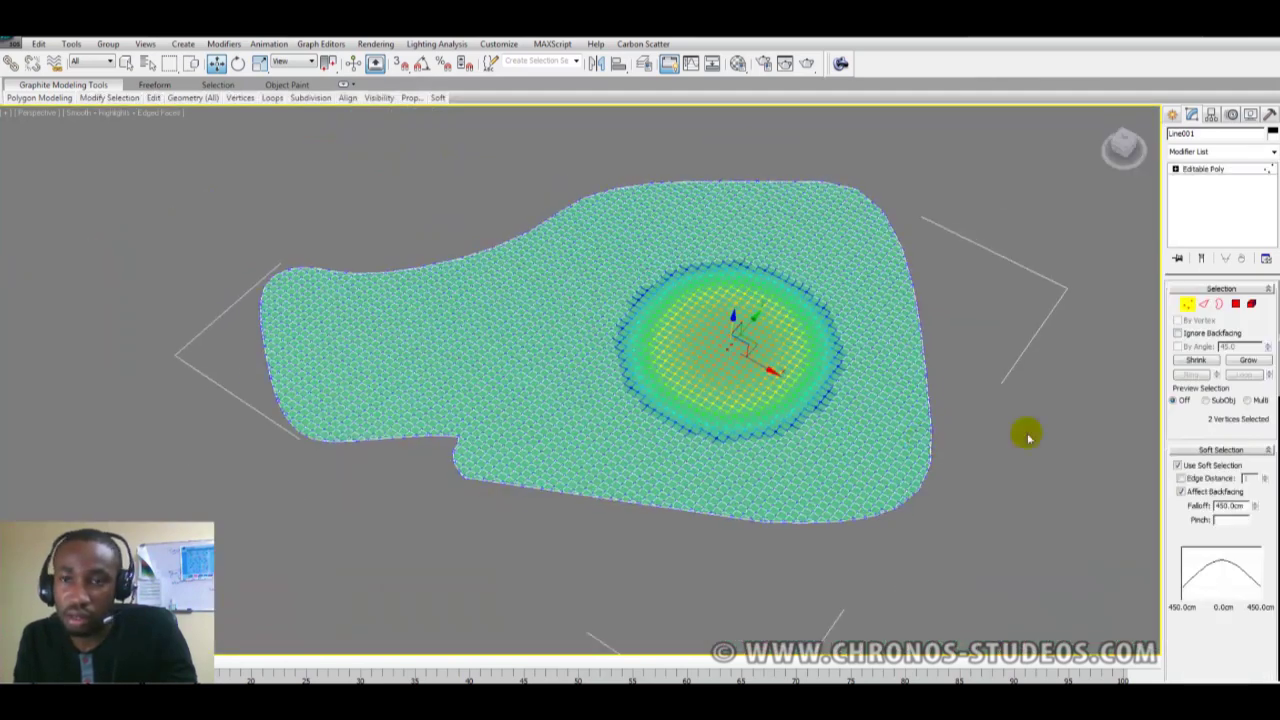
pyautogui.scroll(3, 1027, 434)
pyautogui.moveTo(1194, 416); pyautogui.dragTo(1182, 340)
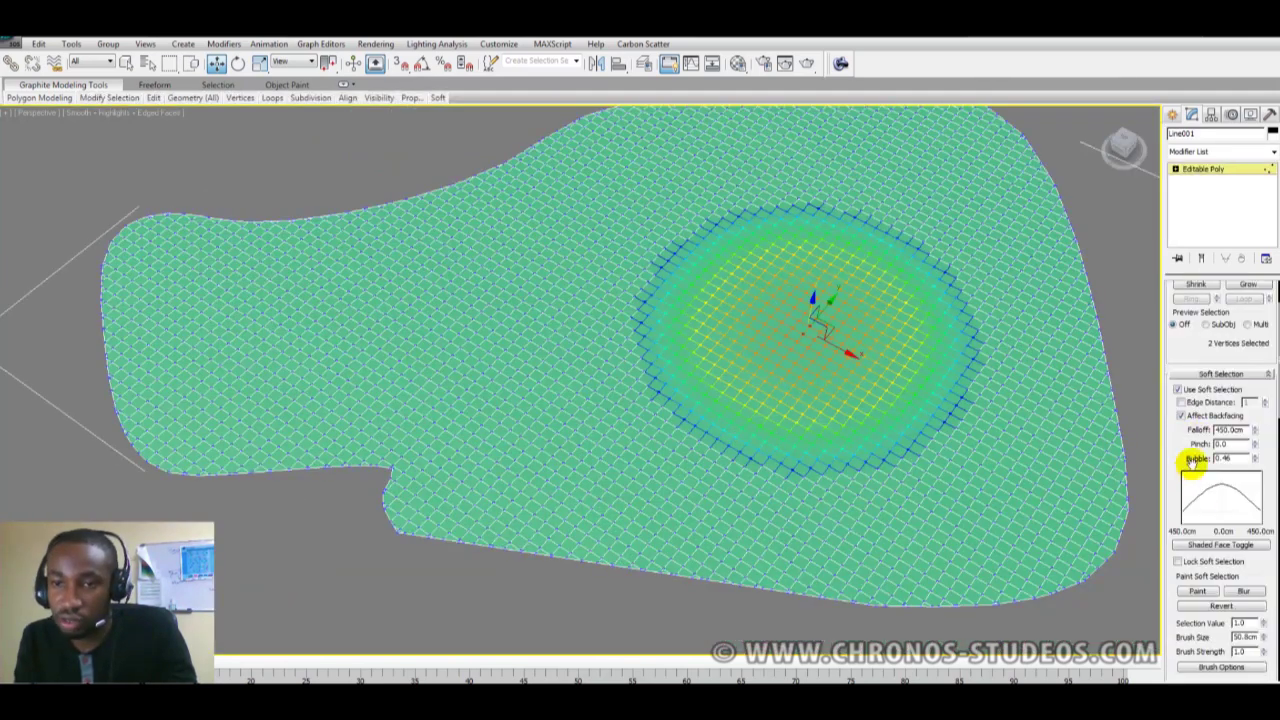
pyautogui.scroll(-2, 1190, 460)
pyautogui.scroll(-1, 1186, 514)
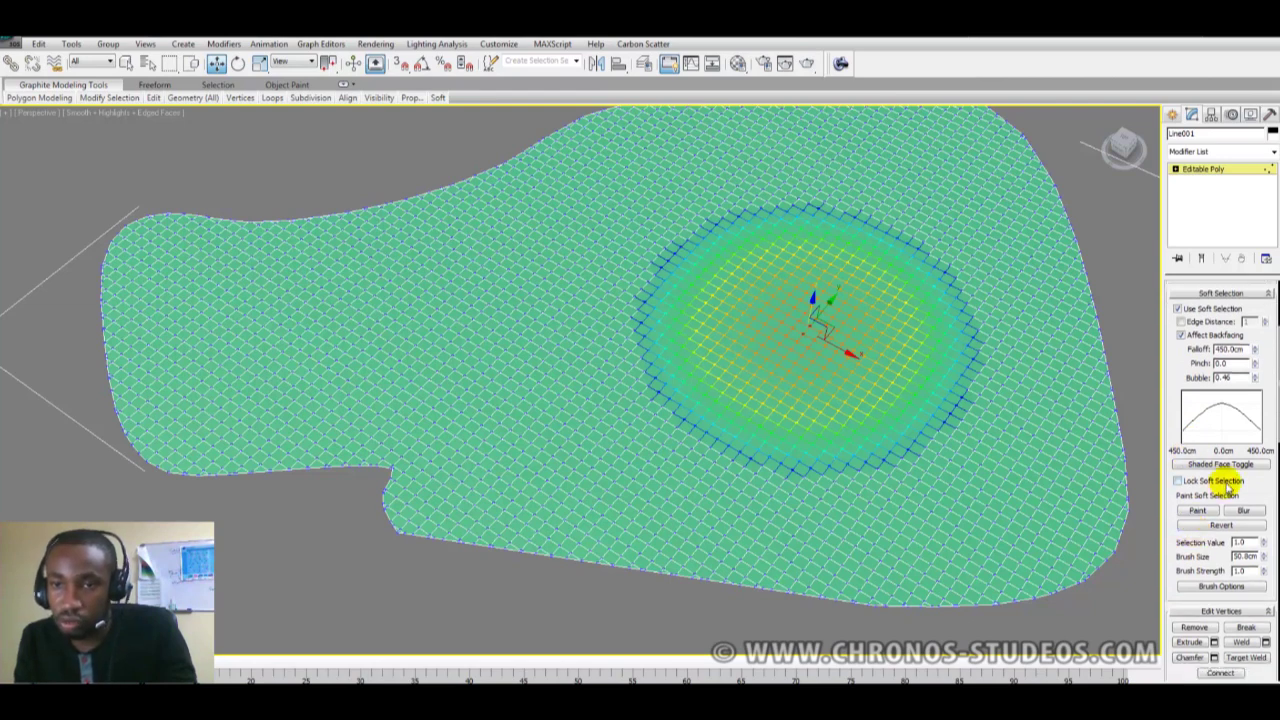
pyautogui.click(1063, 447)
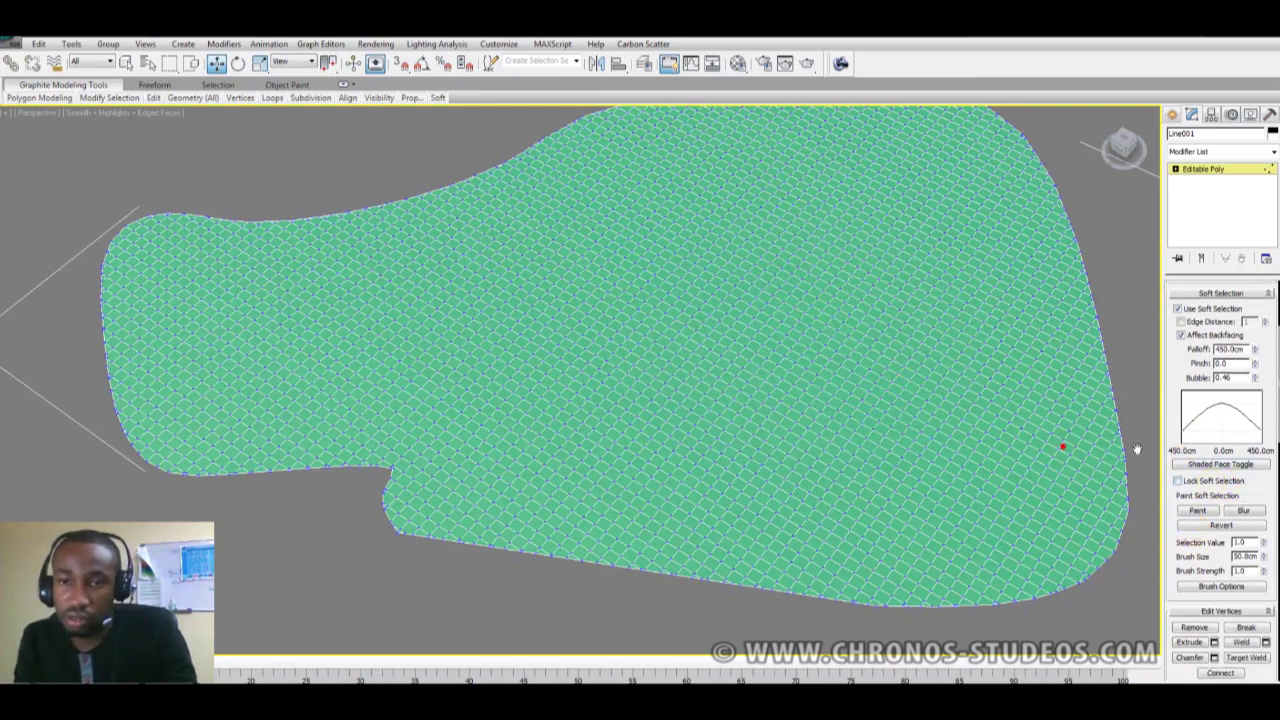
# Paint a narrow, winding soft selection across the wide part of the terrain, try raising it, and undo the move
pyautogui.click(1200, 511)
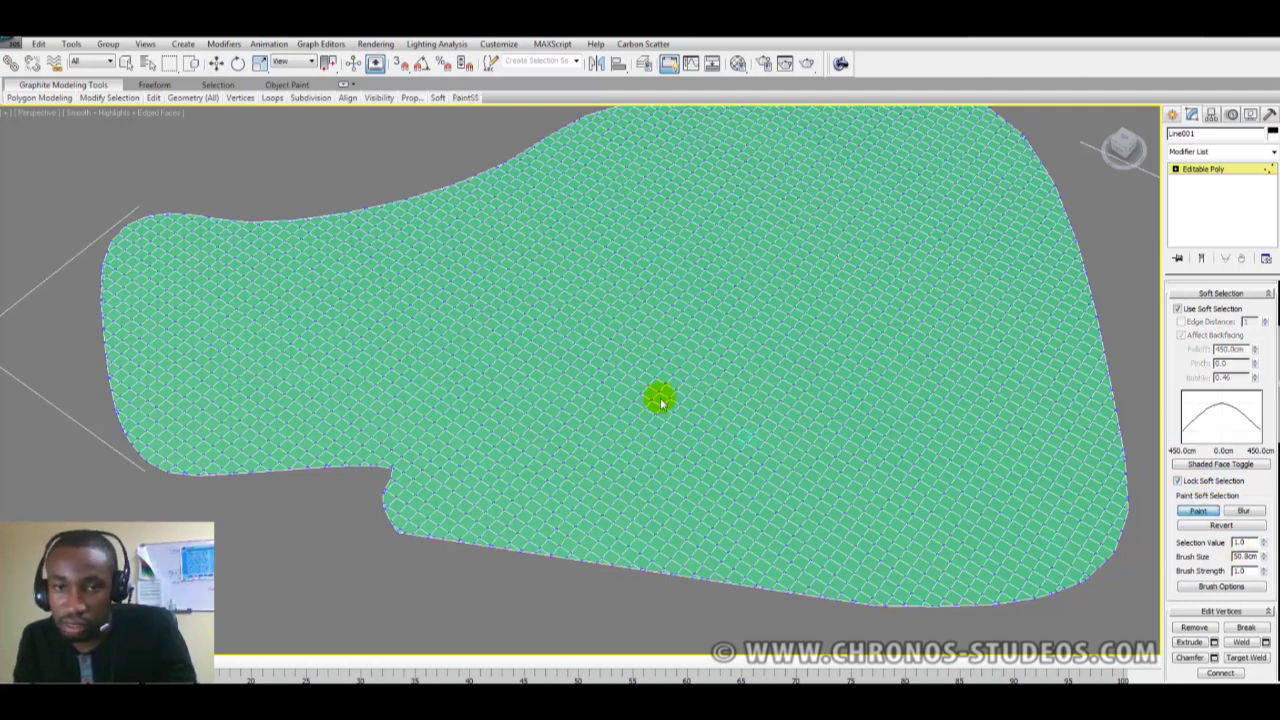
pyautogui.moveTo(701, 385)
pyautogui.mouseDown()
pyautogui.moveTo(811, 334)
pyautogui.moveTo(800, 263)
pyautogui.moveTo(843, 171)
pyautogui.moveTo(585, 262)
pyautogui.moveTo(457, 329)
pyautogui.mouseUp()
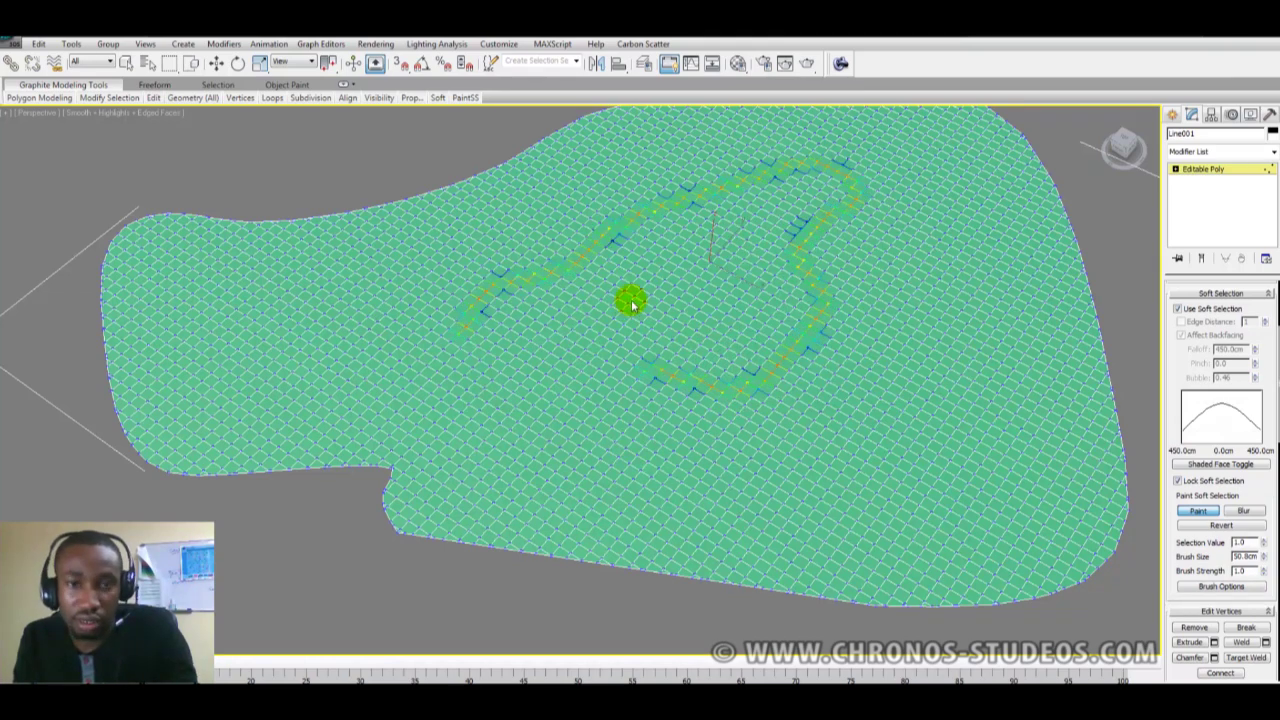
pyautogui.press('w')
pyautogui.moveTo(712, 240); pyautogui.dragTo(712, 214)
pyautogui.hotkey('ctrl', 'z')
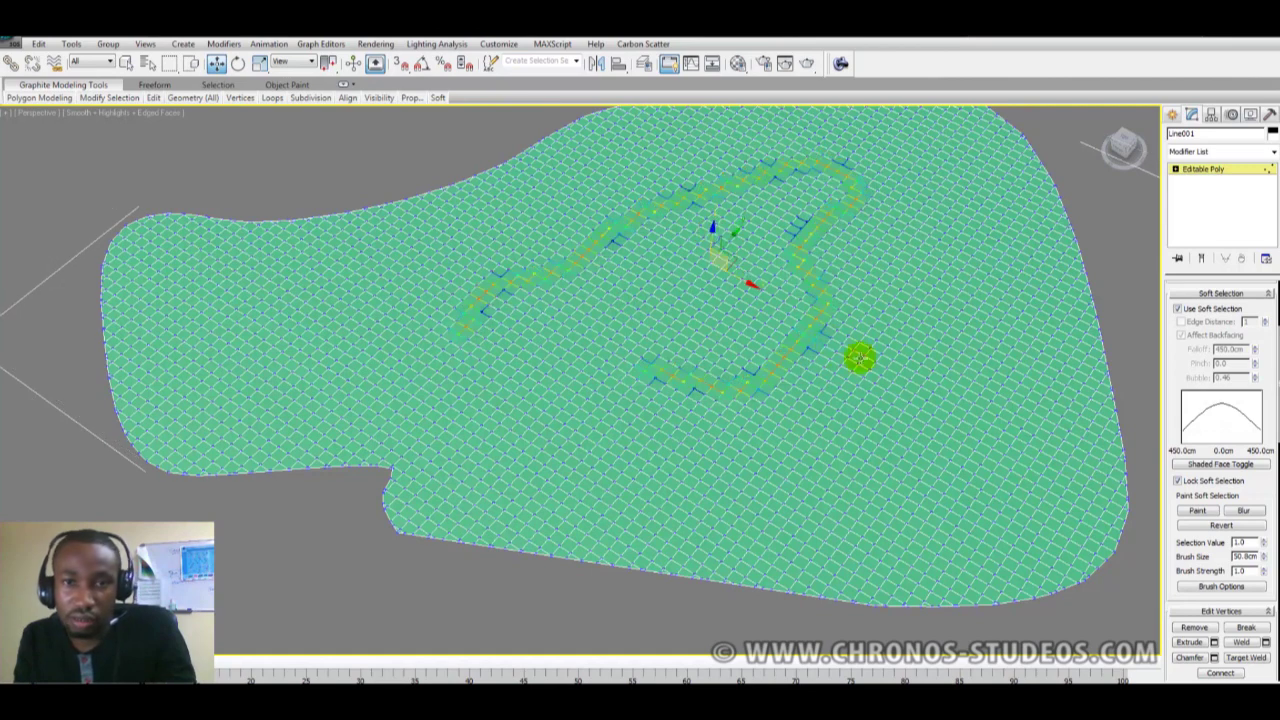
# Set the soft selection brush size to 450 cm, clear the painted selection and restart painting
pyautogui.scroll(2, 897, 445)
pyautogui.scroll(-2, 899, 448)
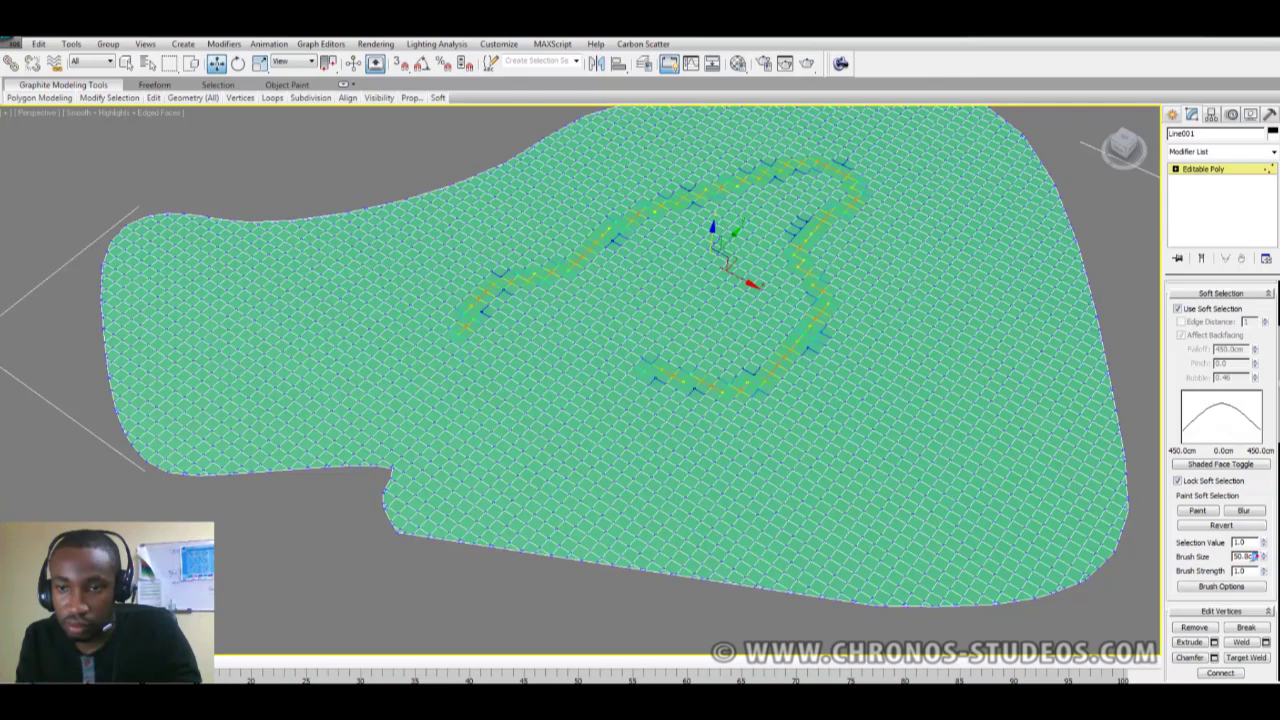
pyautogui.moveTo(1214, 548); pyautogui.dragTo(1196, 545)
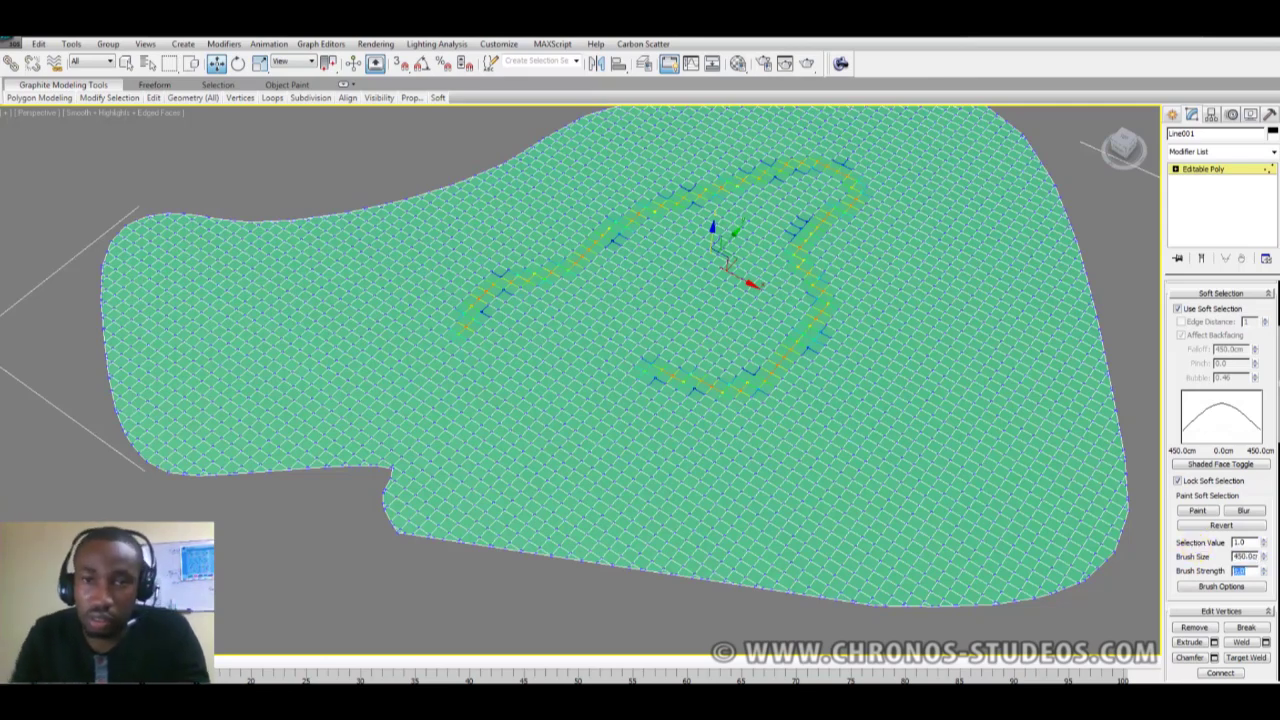
pyautogui.click(816, 470)
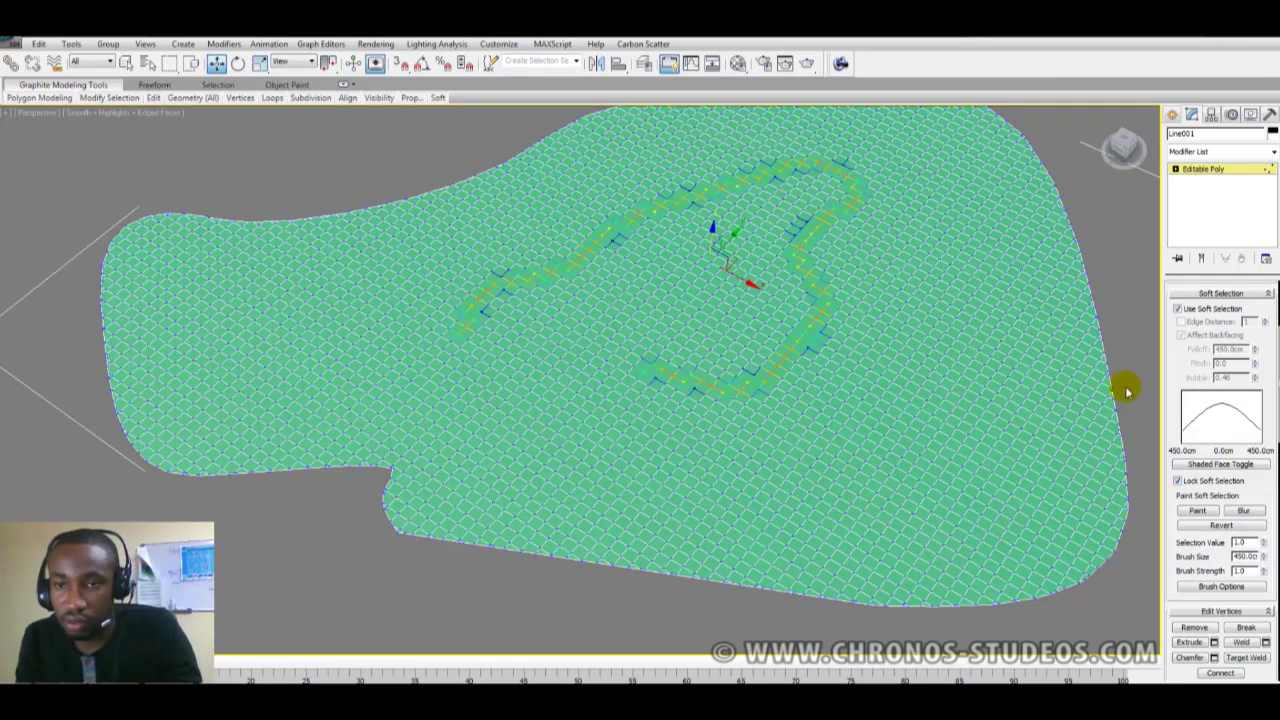
pyautogui.click(1179, 481)
pyautogui.click(1197, 510)
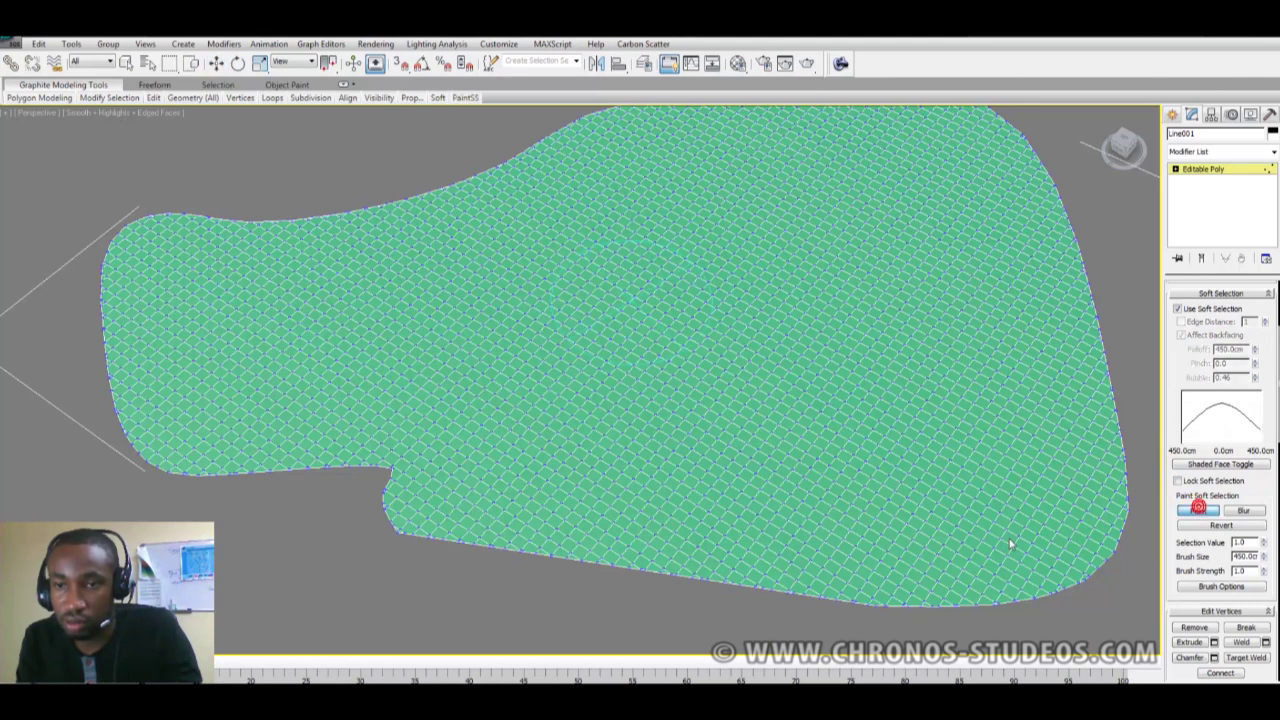
# Try painting a soft selection across the terrain with the enlarged brush, and undo the strokes
pyautogui.moveTo(780, 402)
pyautogui.mouseDown()
pyautogui.moveTo(810, 398)
pyautogui.moveTo(929, 249)
pyautogui.moveTo(714, 243)
pyautogui.moveTo(515, 311)
pyautogui.mouseUp()
pyautogui.click(512, 306)
pyautogui.hotkey('ctrl', 'z')
pyautogui.hotkey('ctrl', 'z')
pyautogui.hotkey('ctrl', 'z')
pyautogui.hotkey('ctrl', 'z')
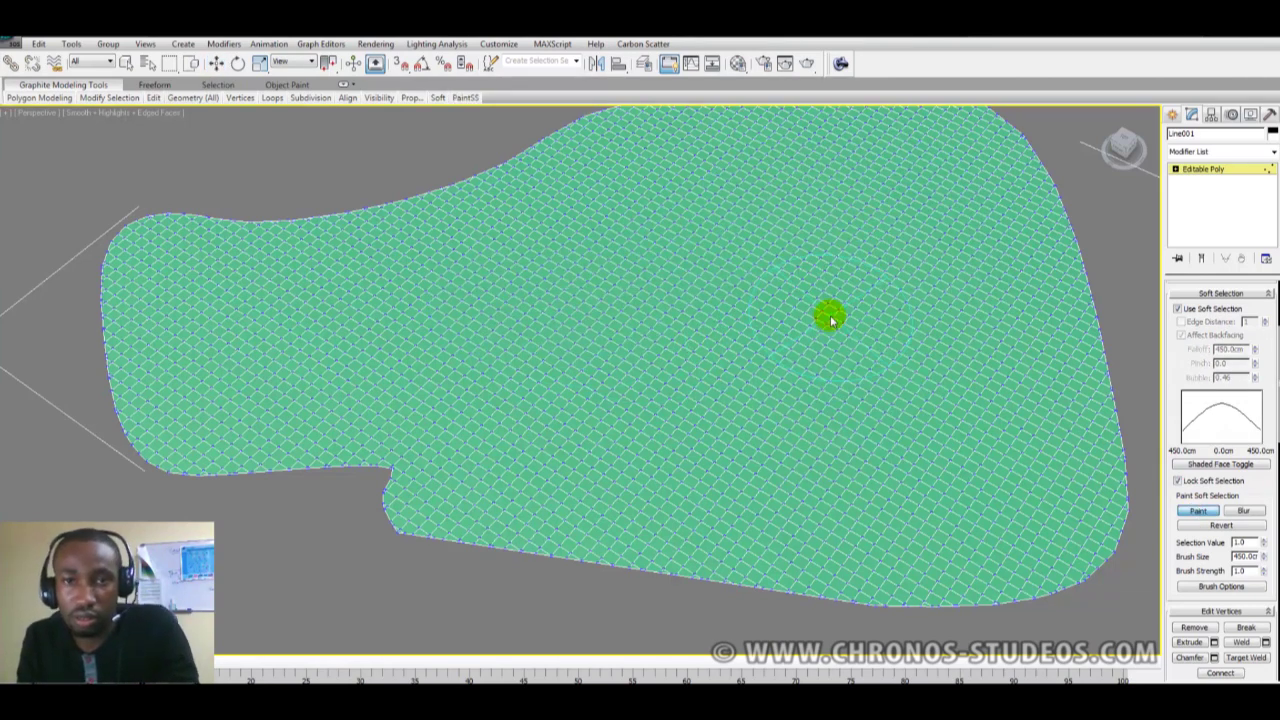
# Paint scattered round soft selection patches from the terrain's narrow end across its middle and around the wide end
pyautogui.click(271, 320)
pyautogui.click(414, 362)
pyautogui.moveTo(575, 422); pyautogui.dragTo(645, 425)
pyautogui.click(760, 345)
pyautogui.click(578, 312)
pyautogui.click(607, 225)
pyautogui.click(750, 180)
pyautogui.click(917, 178)
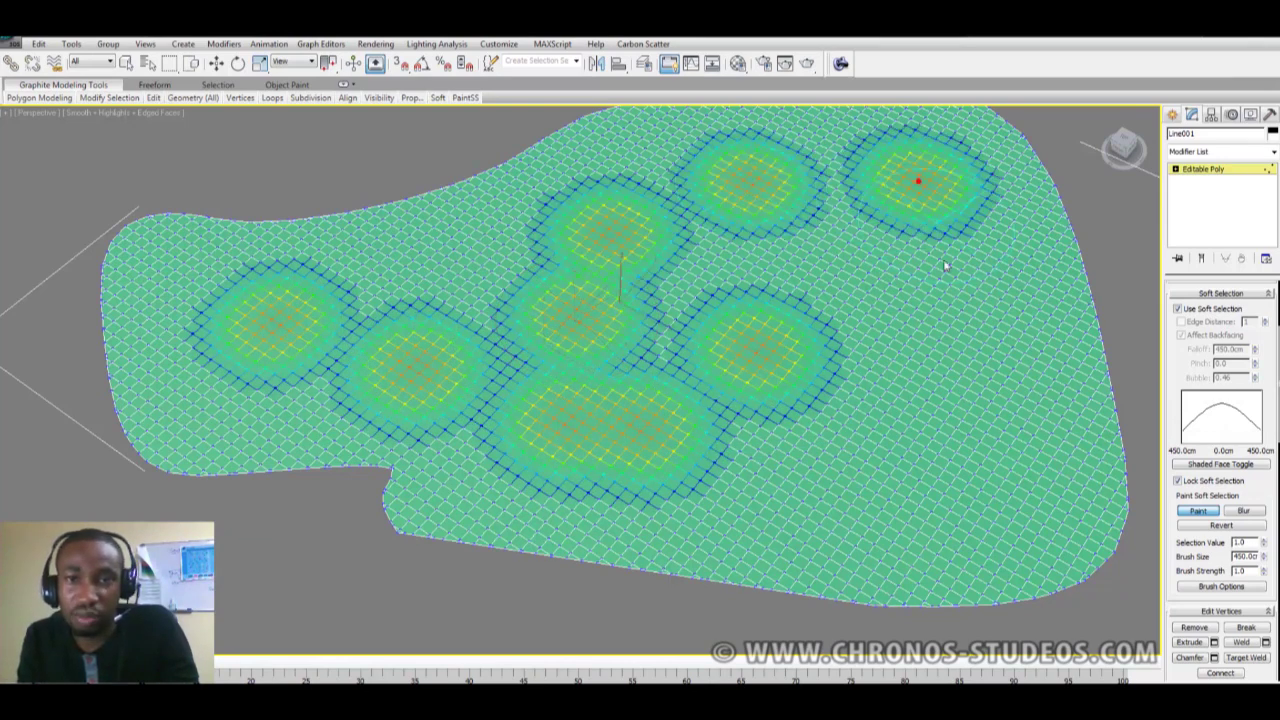
pyautogui.click(968, 275)
pyautogui.moveTo(979, 366)
pyautogui.mouseDown()
pyautogui.moveTo(1000, 440)
pyautogui.moveTo(865, 525)
pyautogui.mouseUp()
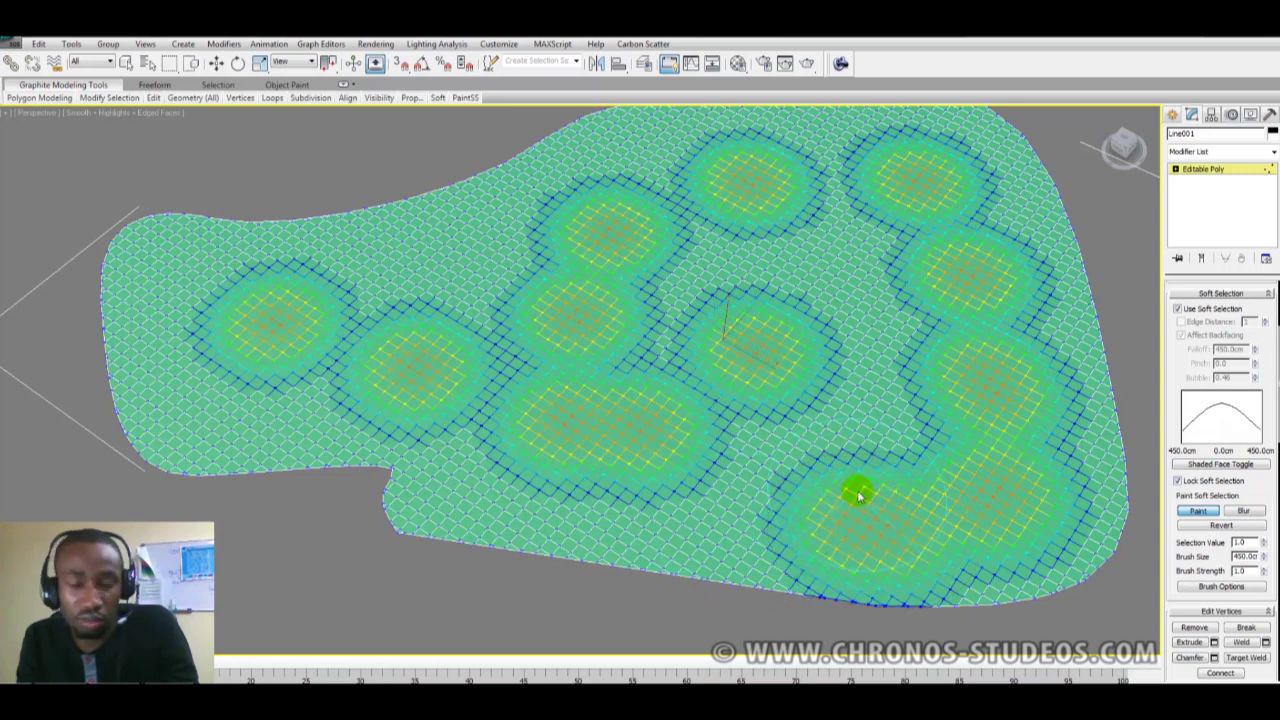
# Raise all the painted patches together along the Z axis into rounded mounds
pyautogui.press('w')
pyautogui.moveTo(723, 309)
pyautogui.keyDown('alt'); pyautogui.mouseDown(button='middle')
pyautogui.moveTo(754, 309)
pyautogui.moveTo(725, 300)
pyautogui.mouseUp(button='middle'); pyautogui.keyUp('alt')
pyautogui.moveTo(723, 302); pyautogui.dragTo(723, 265)
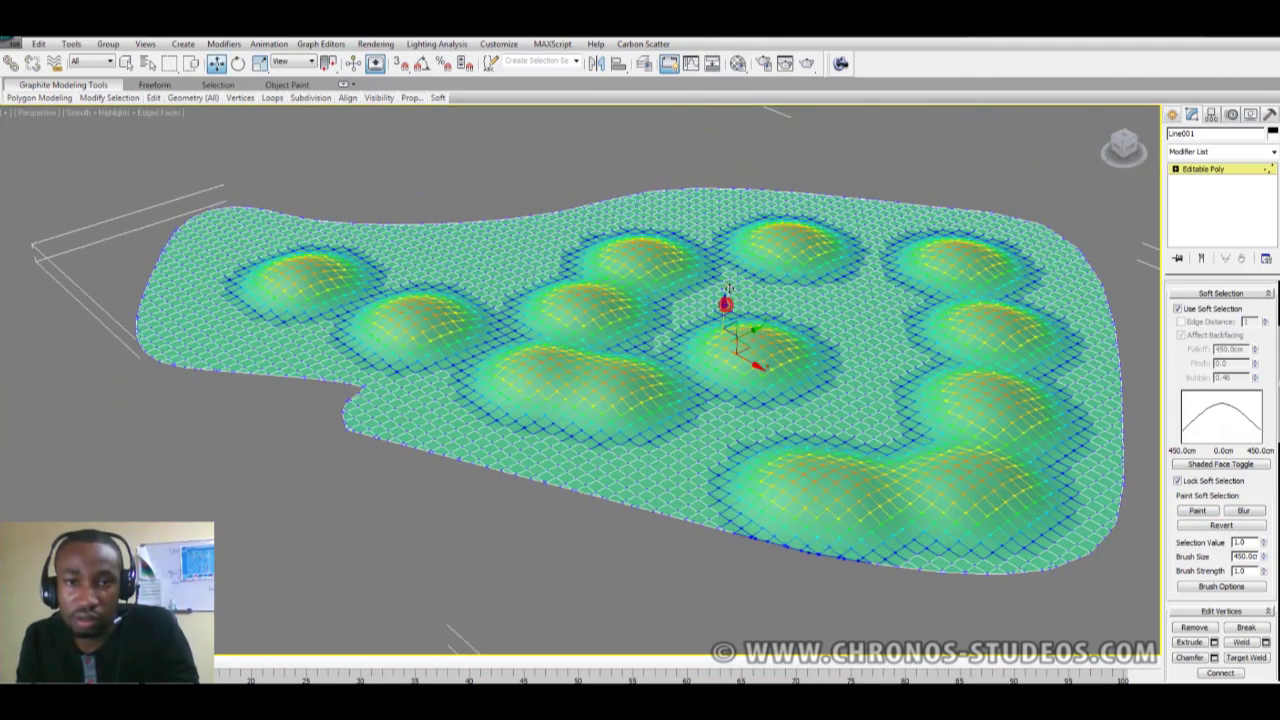
pyautogui.scroll(3, 708, 360)
pyautogui.moveTo(709, 360); pyautogui.dragTo(677, 358, button='middle')
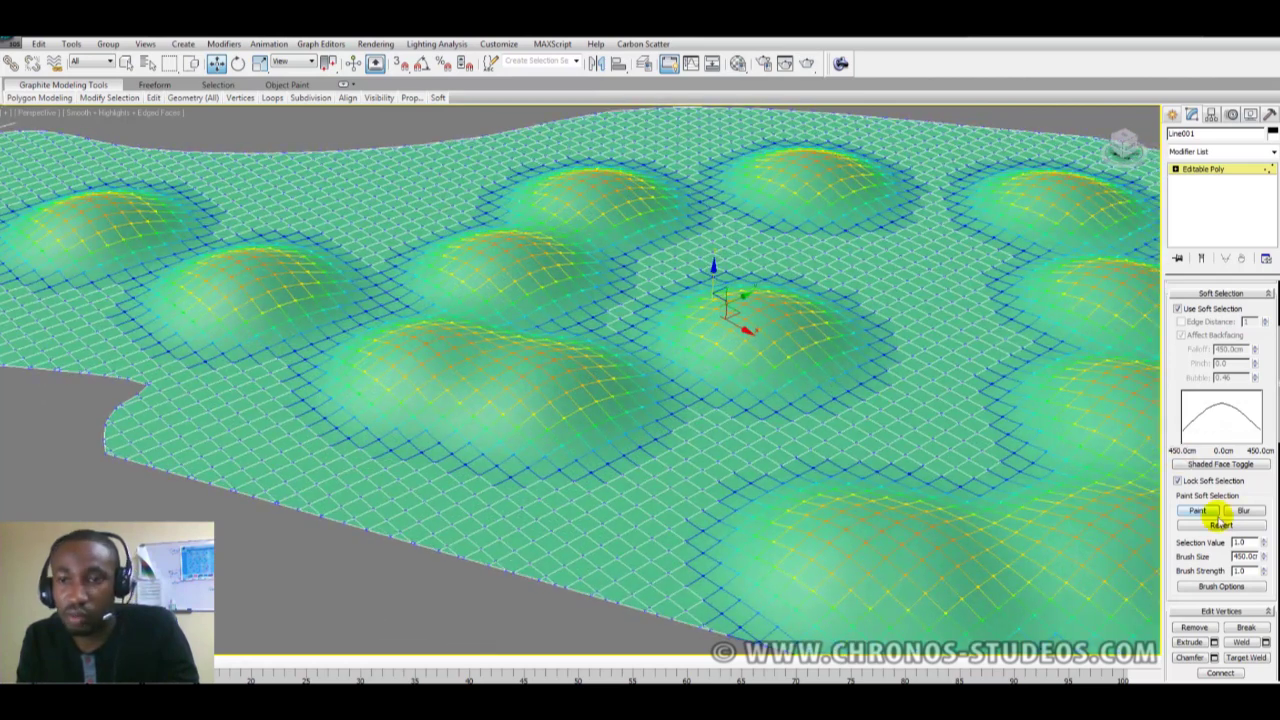
# Unlock the soft selection to clear it and paint new patches between the mounds and over parts of them
pyautogui.click(1178, 481)
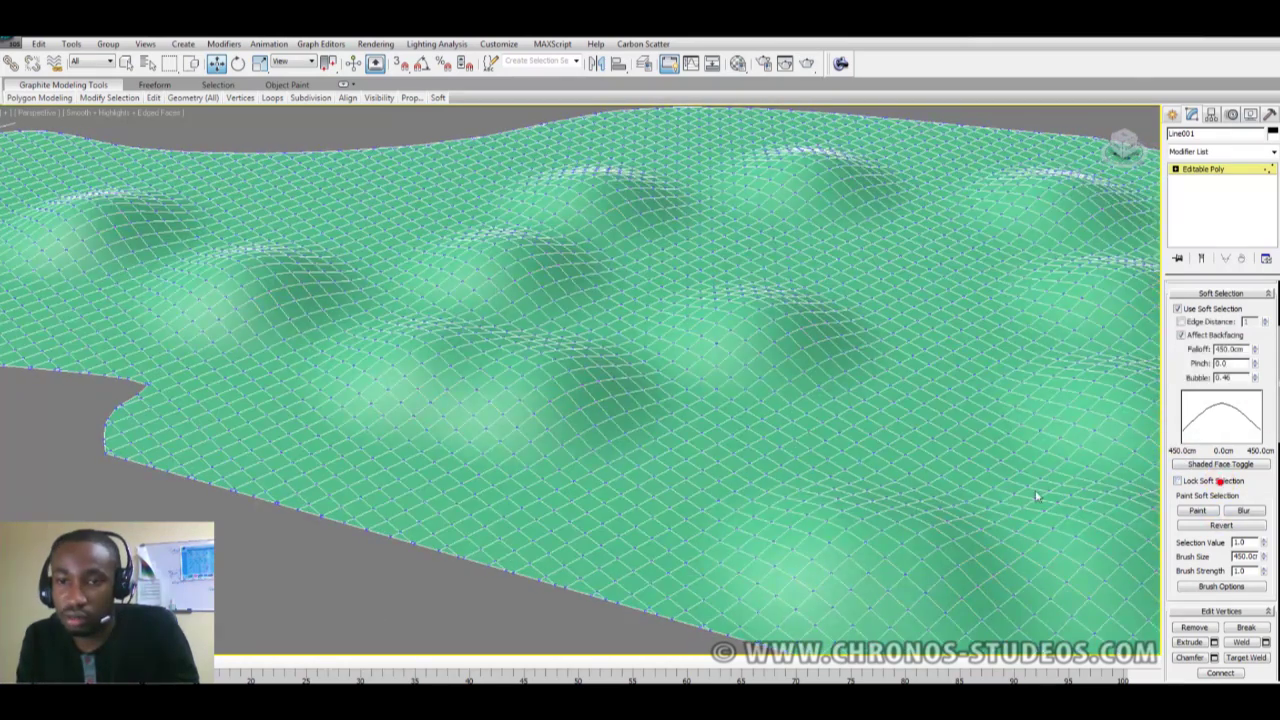
pyautogui.click(1199, 511)
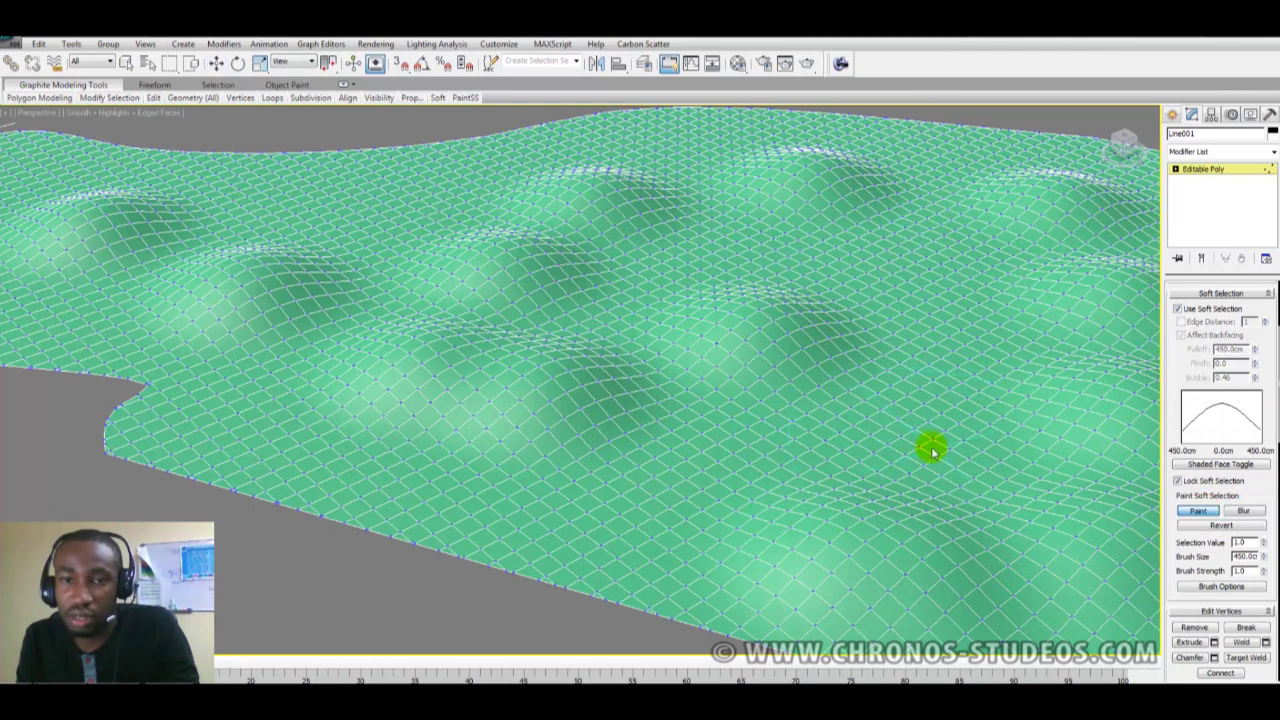
pyautogui.click(789, 351)
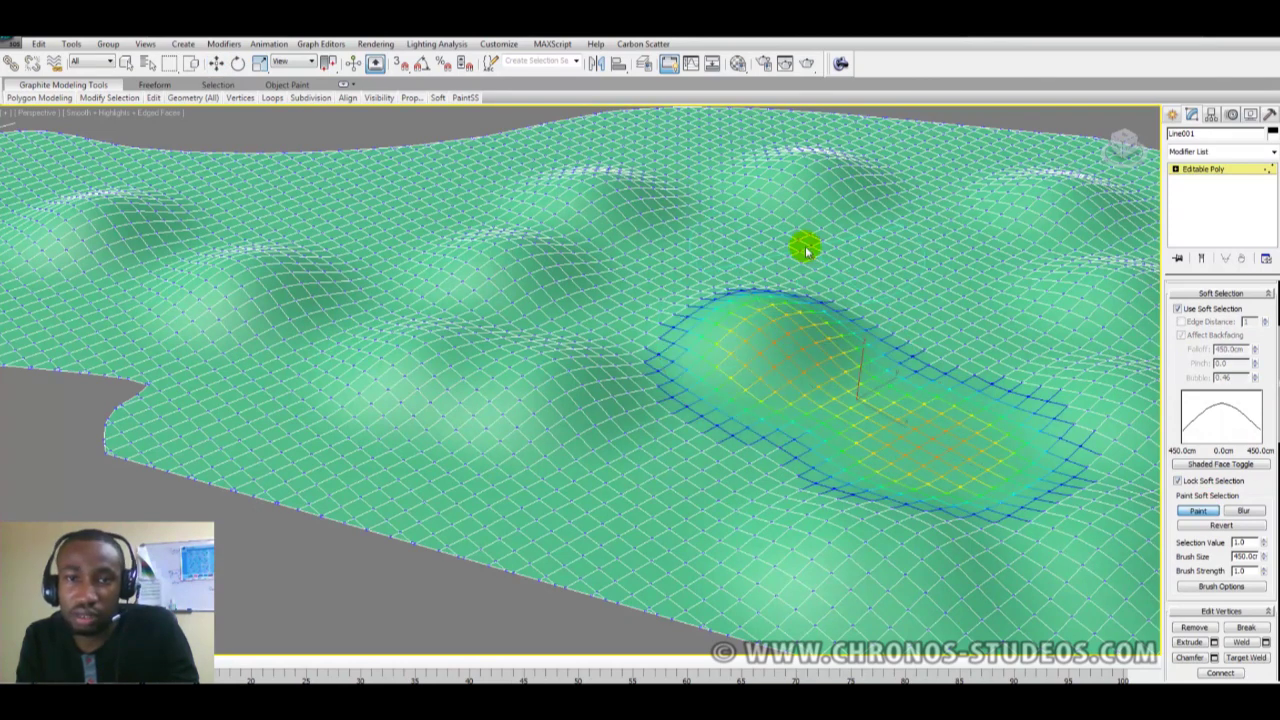
pyautogui.click(806, 246)
pyautogui.click(526, 285)
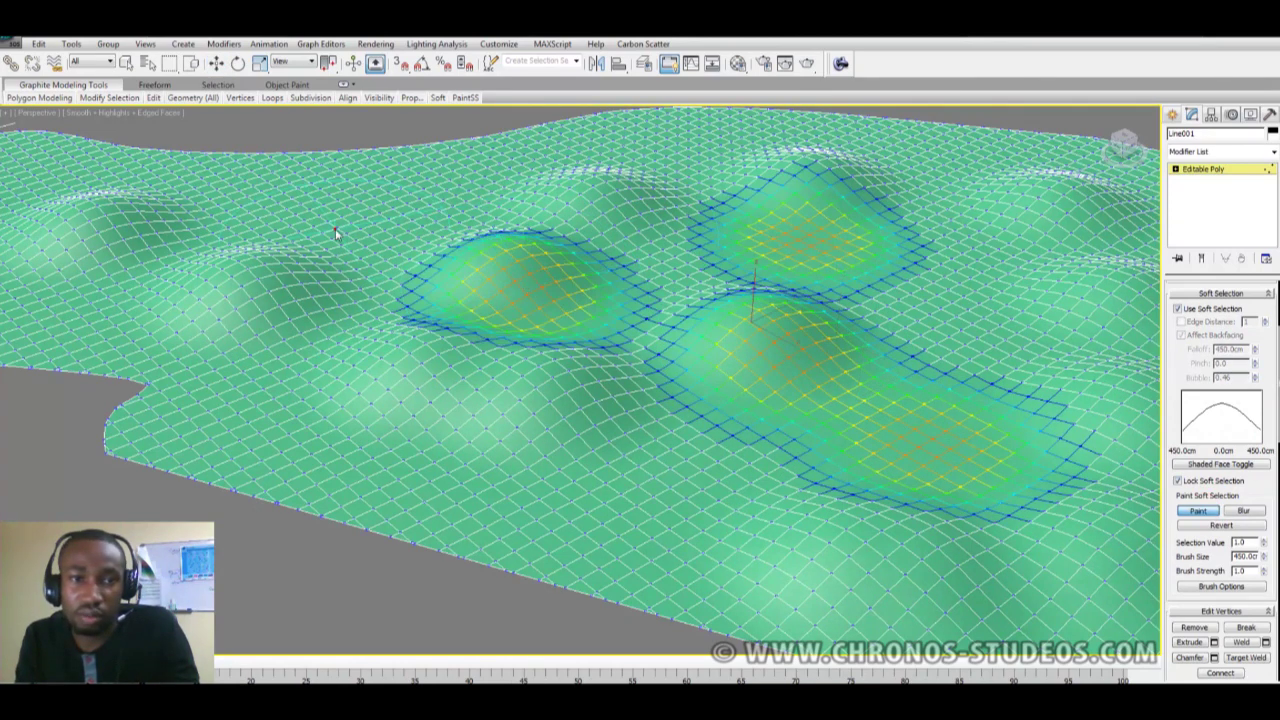
pyautogui.click(329, 223)
pyautogui.click(286, 266)
pyautogui.click(90, 241)
pyautogui.click(381, 422)
pyautogui.click(605, 494)
pyautogui.moveTo(790, 461); pyautogui.dragTo(772, 459, button='middle')
# Lower the newly painted patches slightly along the Z axis to form irregular dips, and leave vertex editing
pyautogui.press('w')
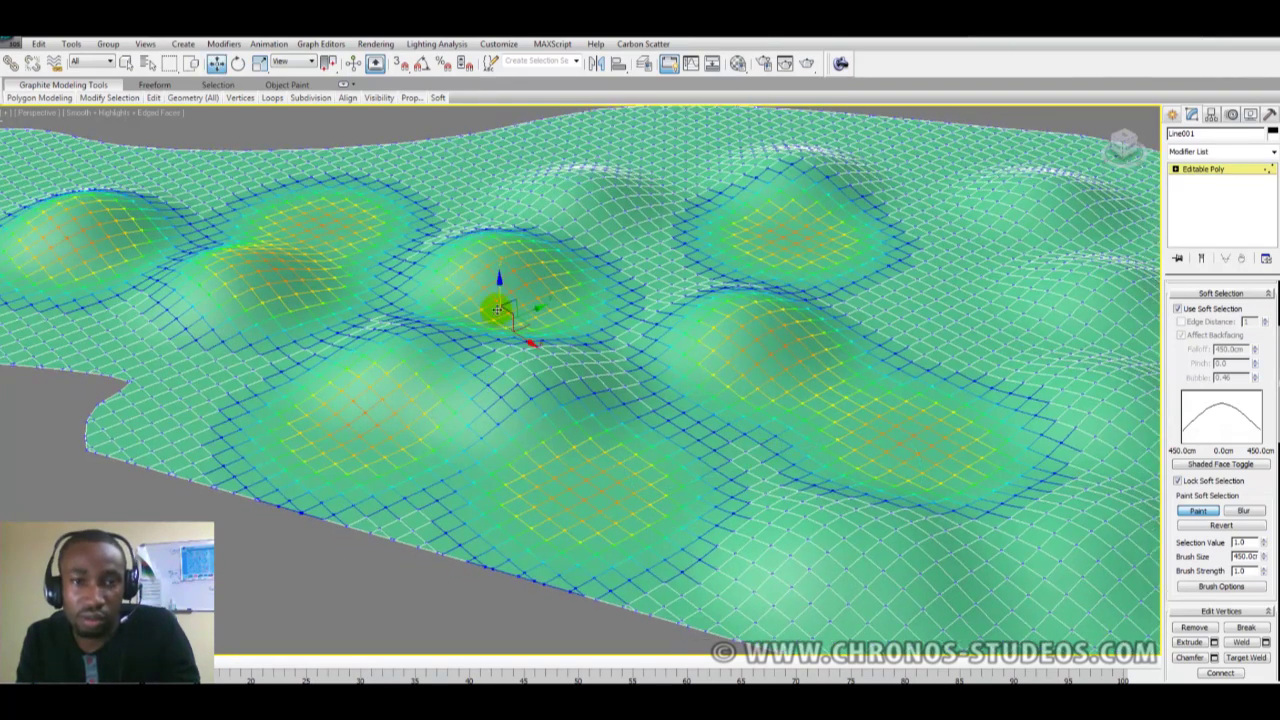
pyautogui.moveTo(497, 286); pyautogui.dragTo(496, 291)
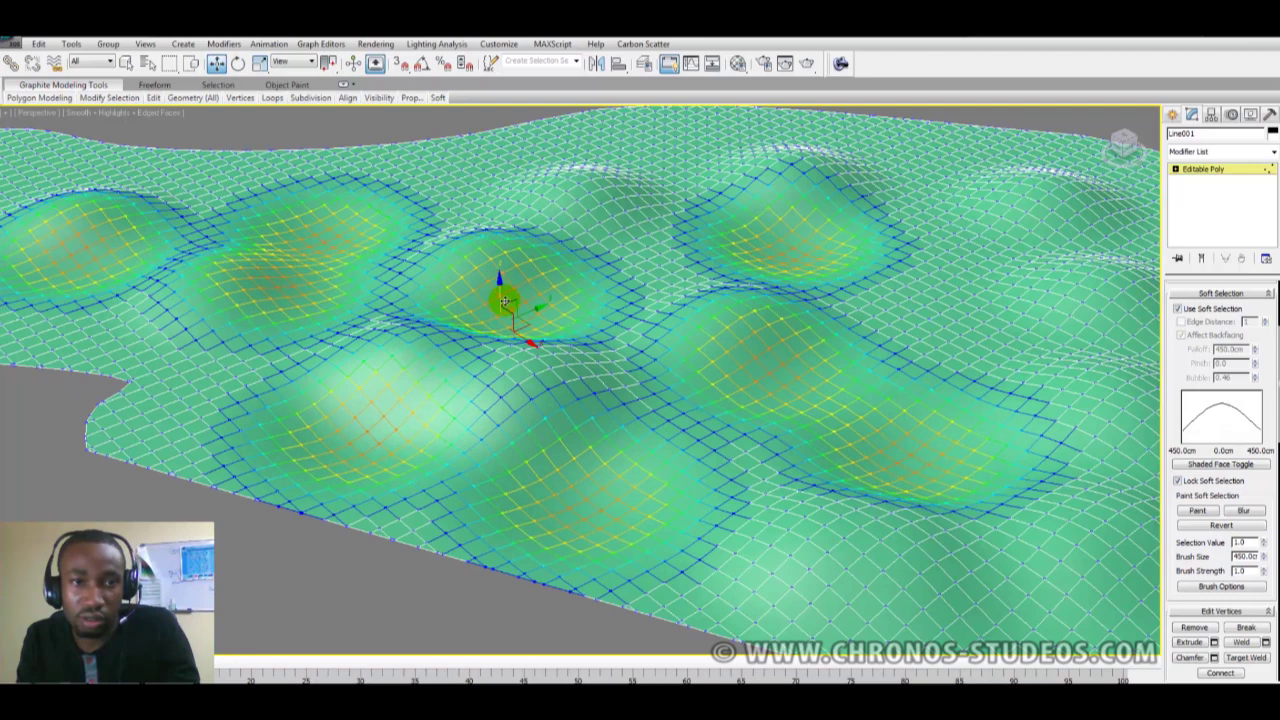
pyautogui.scroll(-4, 720, 393)
pyautogui.keyDown('alt'); pyautogui.moveTo(720, 393); pyautogui.dragTo(688, 386, button='middle'); pyautogui.keyUp('alt')
pyautogui.scroll(6, 660, 400)
pyautogui.scroll(-2, 700, 408)
pyautogui.scroll(5, 1240, 283)
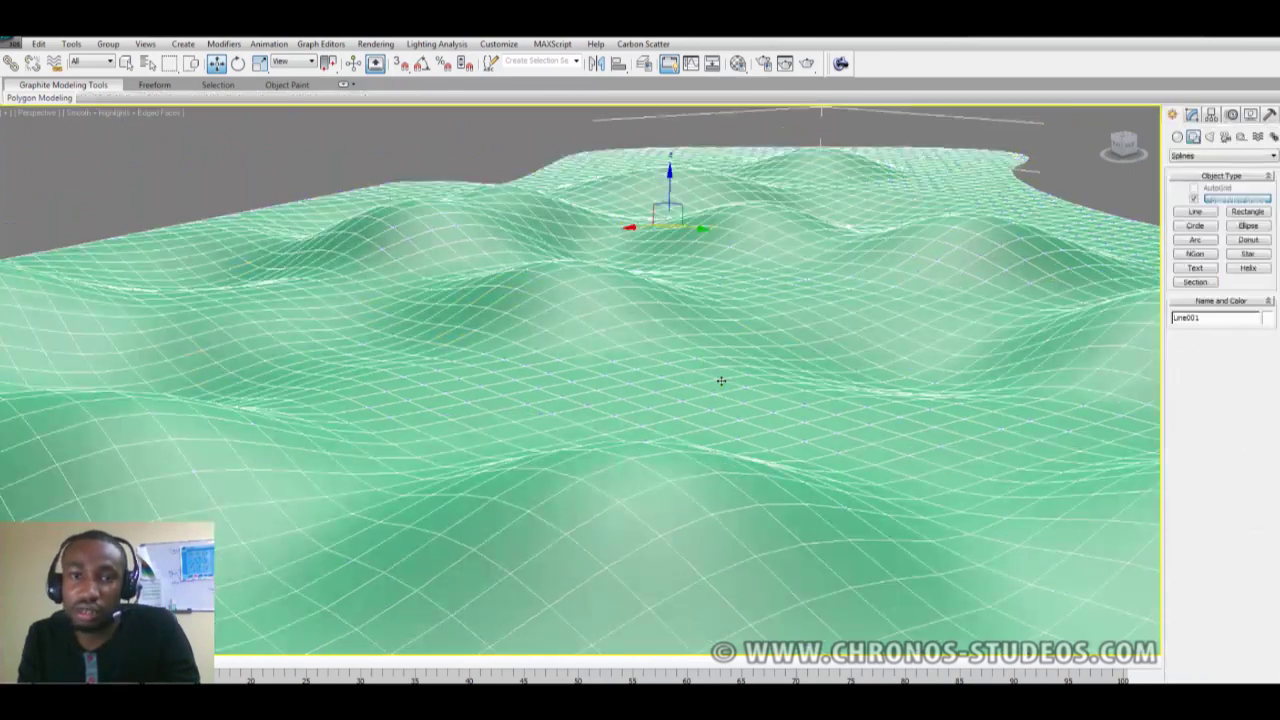
# Examine the sculpted terrain's mounds and dips from close up and as a whole, with vertex editing off
pyautogui.keyDown('alt'); pyautogui.moveTo(720, 381); pyautogui.dragTo(558, 406, button='middle'); pyautogui.keyUp('alt')
pyautogui.scroll(5, 558, 406)
pyautogui.scroll(-6, 565, 406)
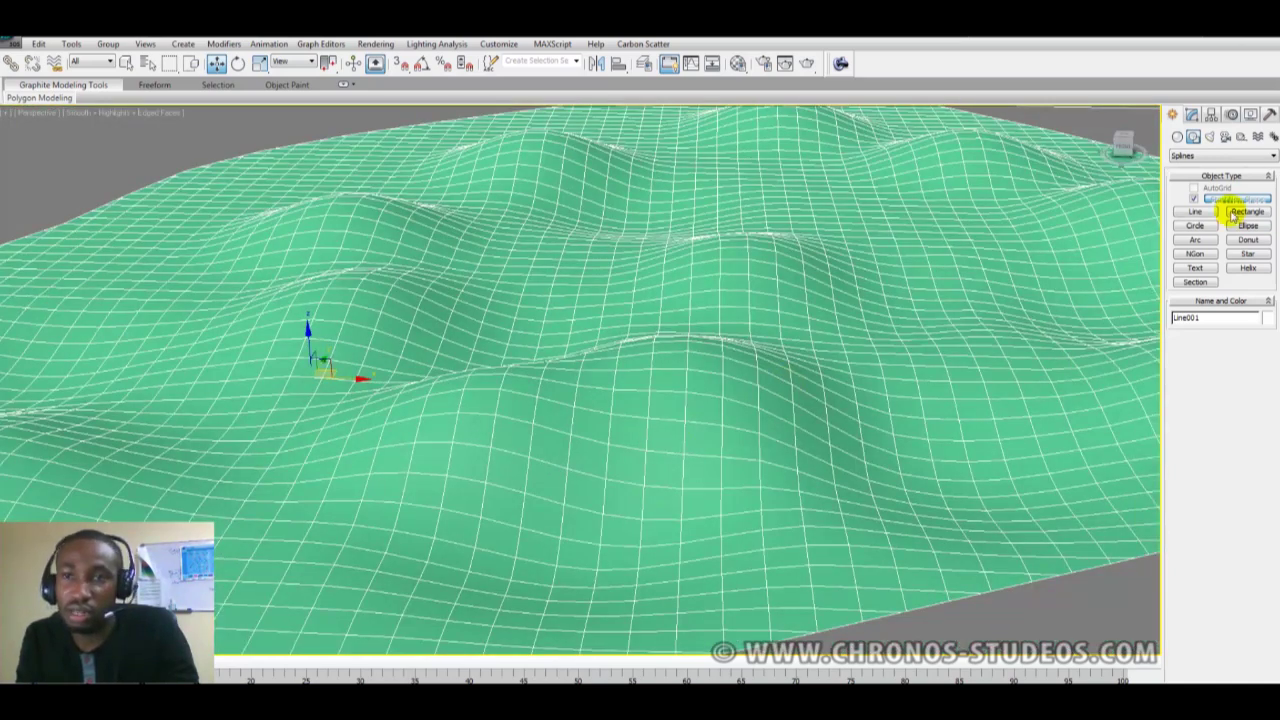
pyautogui.click(1192, 113)
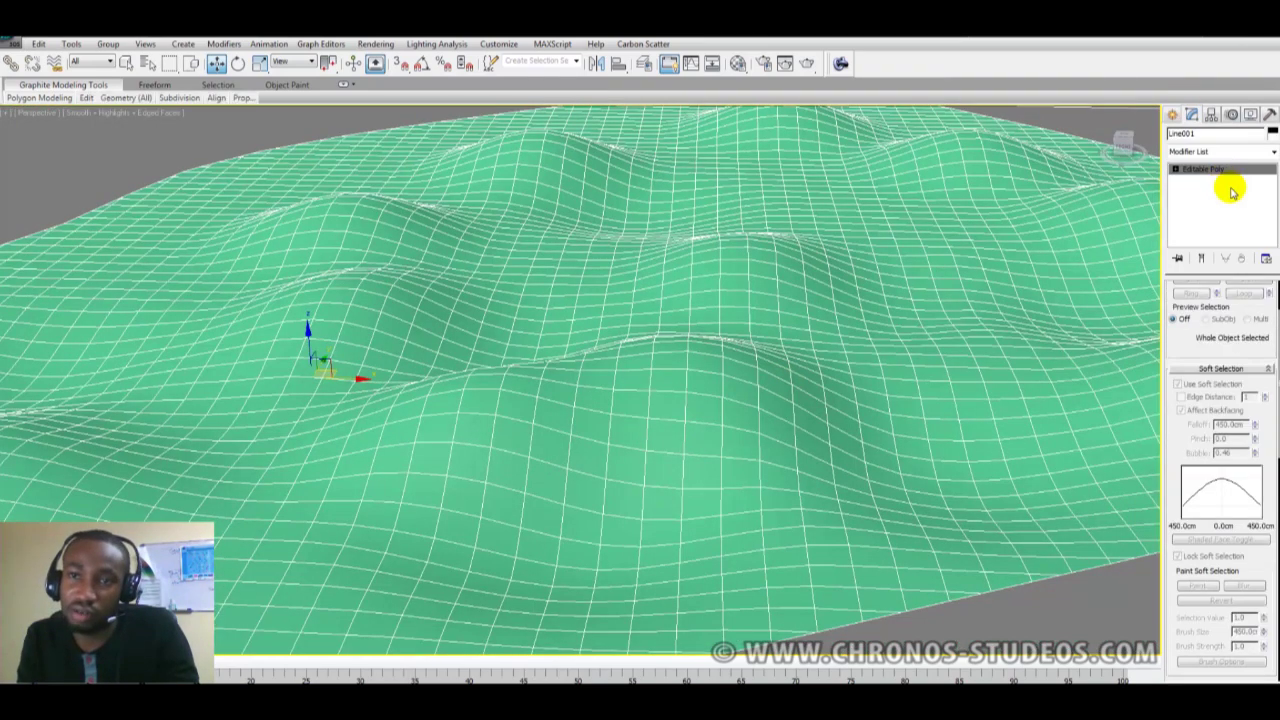
pyautogui.press('n')
pyautogui.click(670, 481)
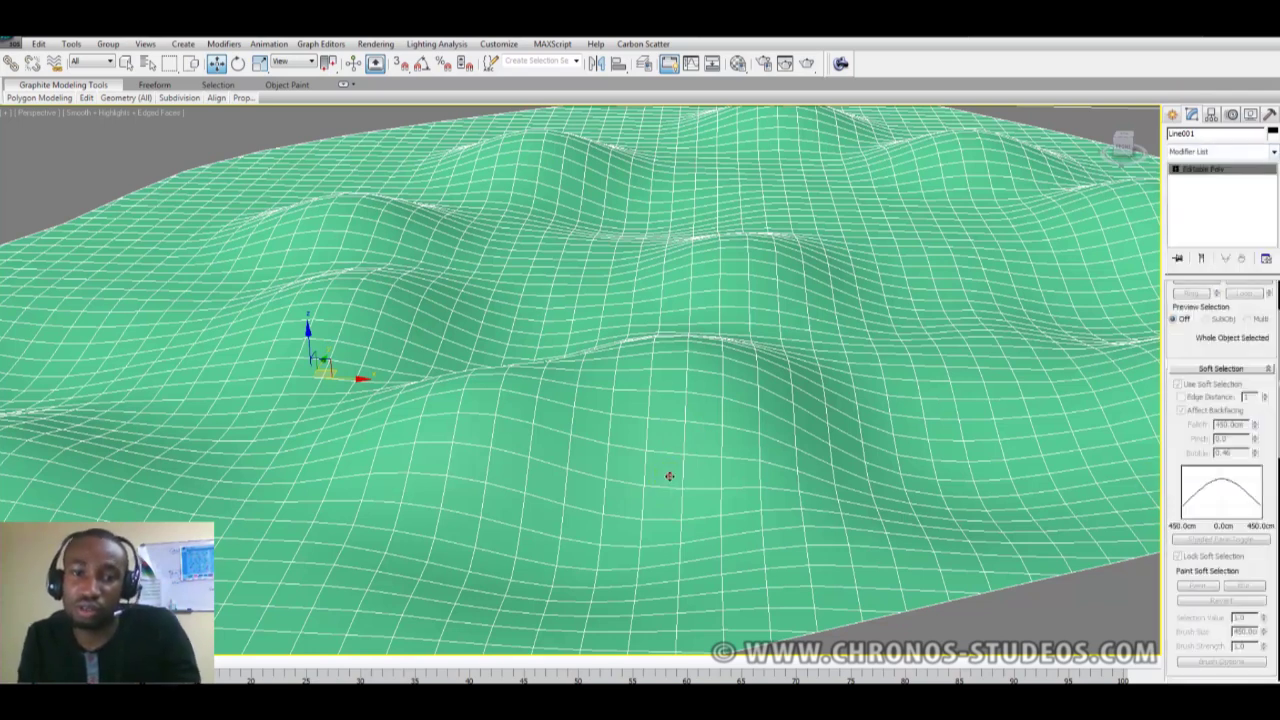
pyautogui.scroll(-5, 620, 470)
pyautogui.scroll(6, 651, 466)
pyautogui.scroll(-3, 657, 462)
pyautogui.moveTo(657, 462)
pyautogui.keyDown('alt'); pyautogui.mouseDown(button='middle')
pyautogui.moveTo(726, 460)
pyautogui.moveTo(647, 481)
pyautogui.mouseUp(button='middle'); pyautogui.keyUp('alt')
pyautogui.scroll(1, 690, 466)
pyautogui.scroll(-5, 765, 480)
pyautogui.scroll(2, 647, 481)
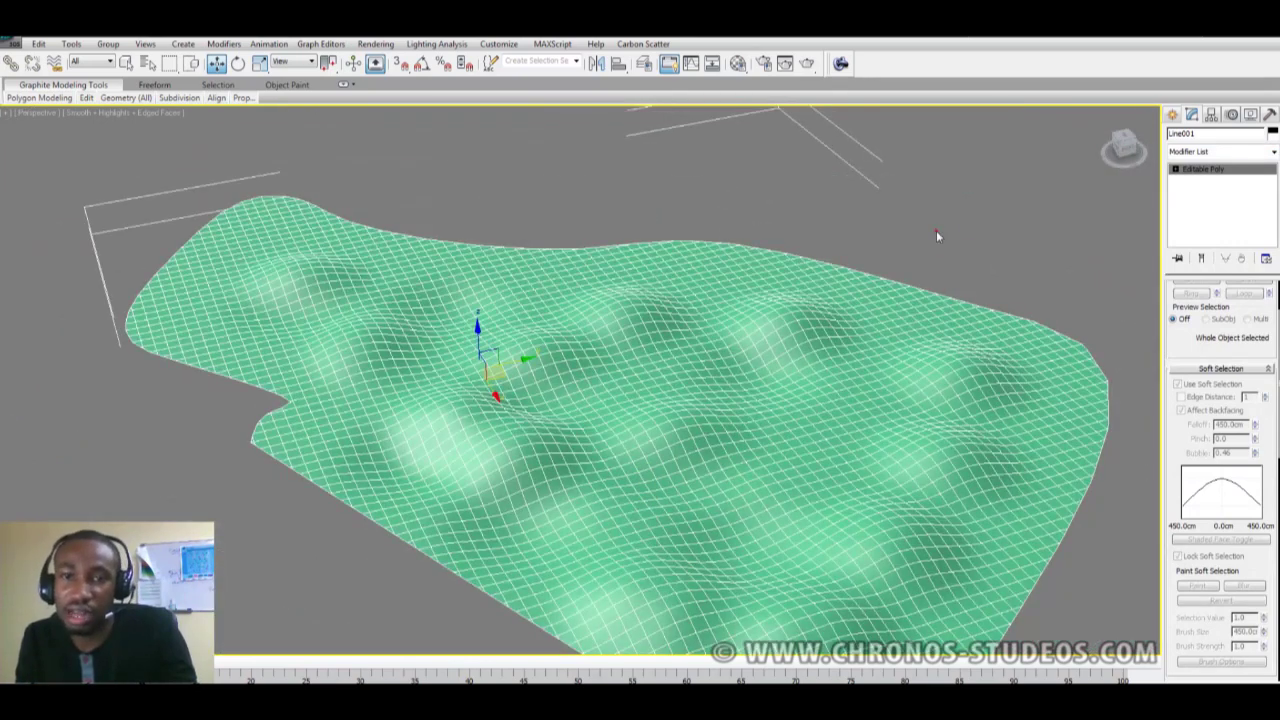
pyautogui.click(937, 232)
pyautogui.click(857, 294)
pyautogui.scroll(-3, 835, 362)
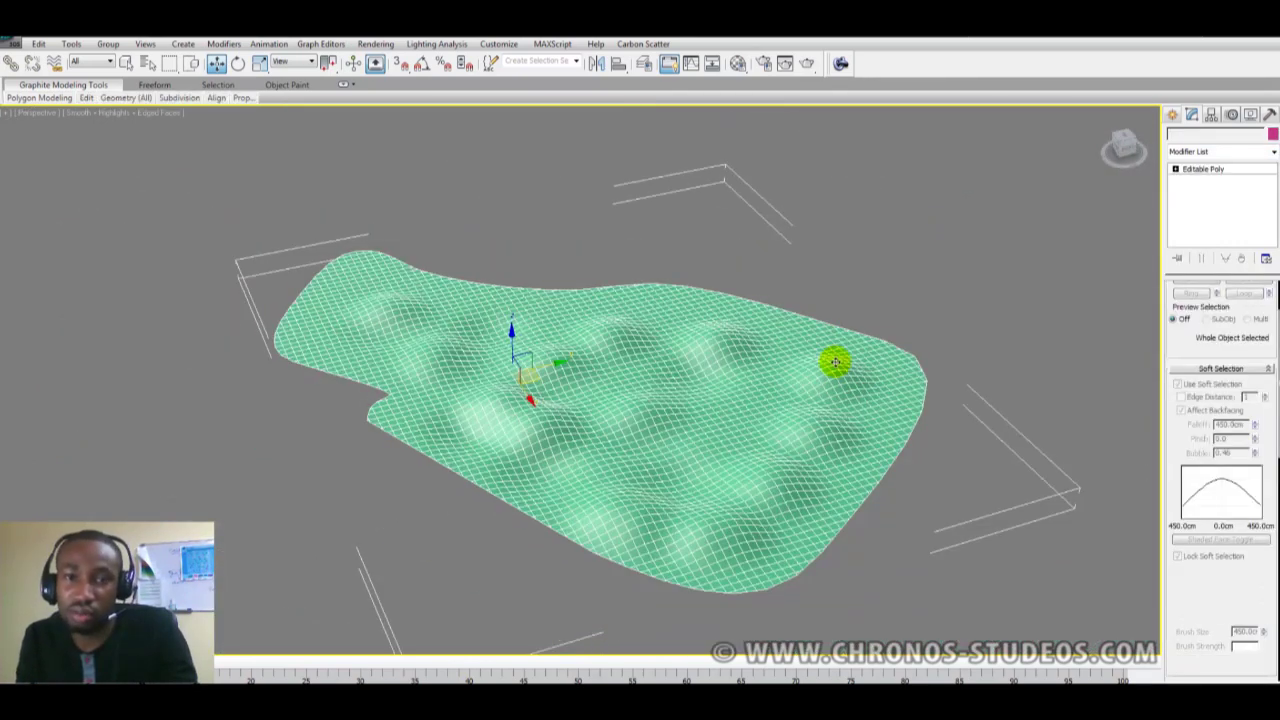
# Clear the terrain from the scene and draw a plane about 308 cm long and 380 cm wide on the grid
pyautogui.click(1173, 115)
pyautogui.moveTo(891, 352); pyautogui.dragTo(811, 329, button='middle')
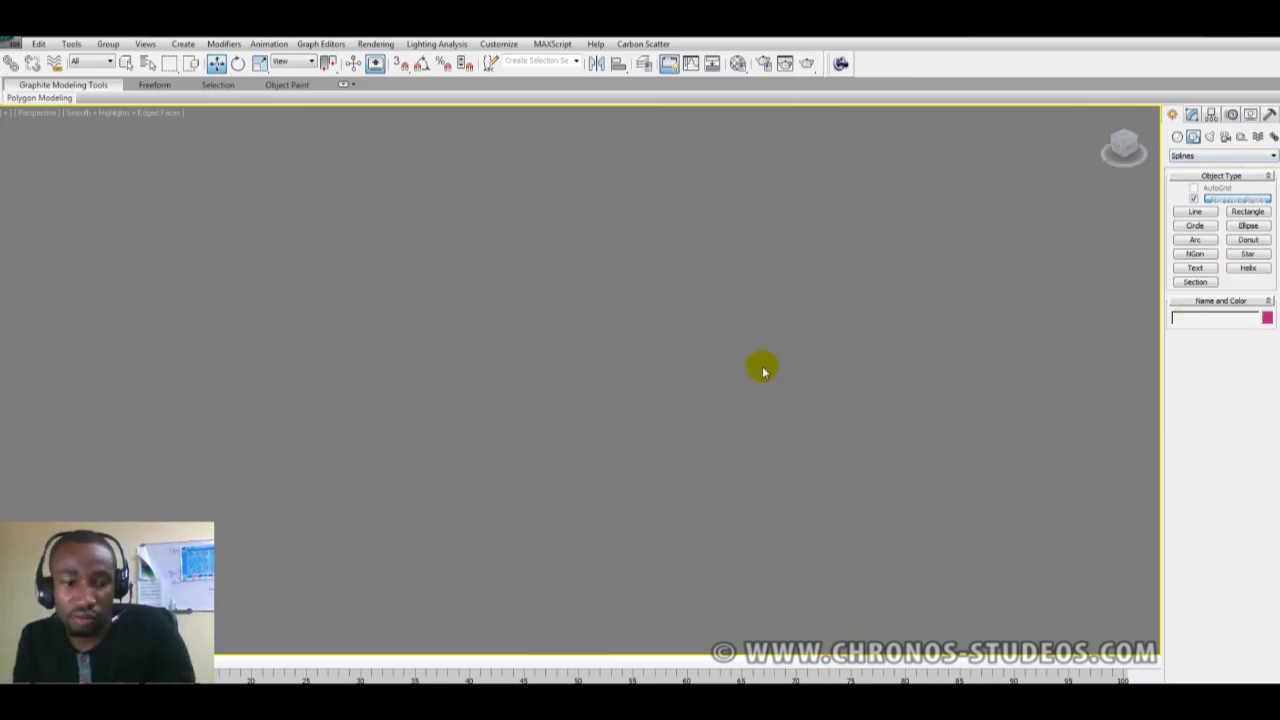
pyautogui.press('g')
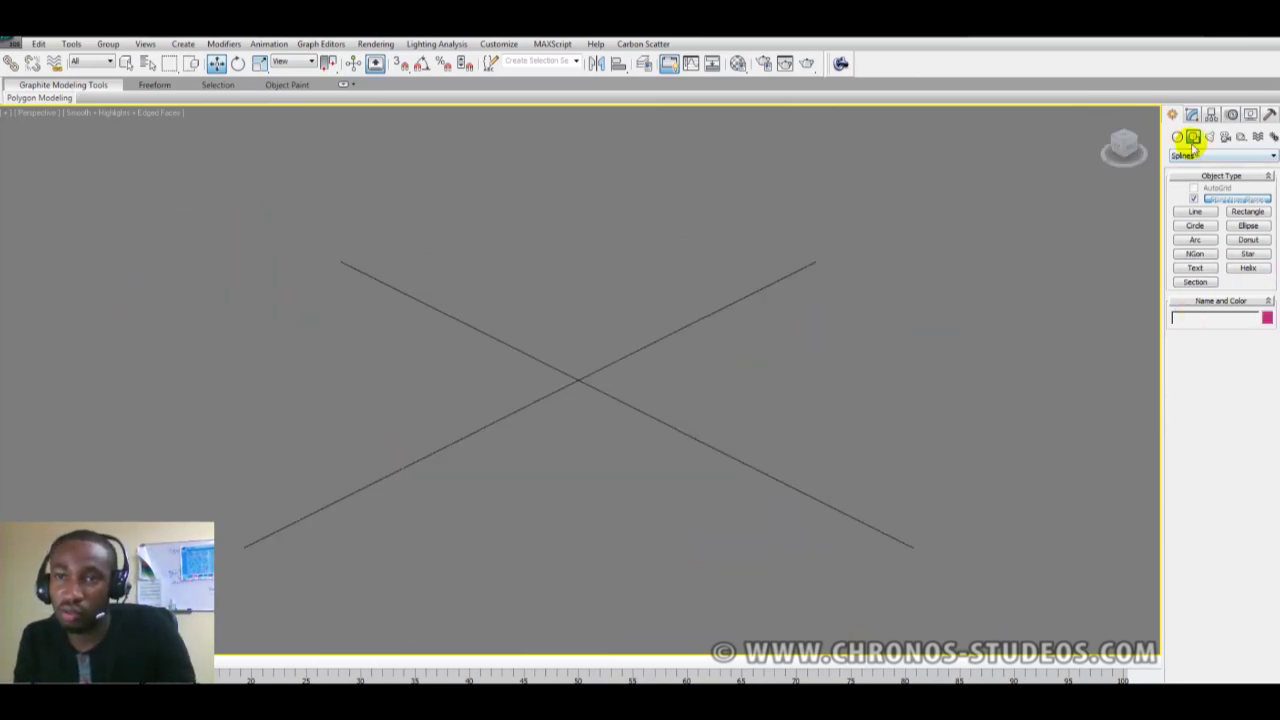
pyautogui.click(1178, 136)
pyautogui.click(1246, 257)
pyautogui.moveTo(875, 207); pyautogui.dragTo(62, 284)
pyautogui.scroll(4, 646, 386)
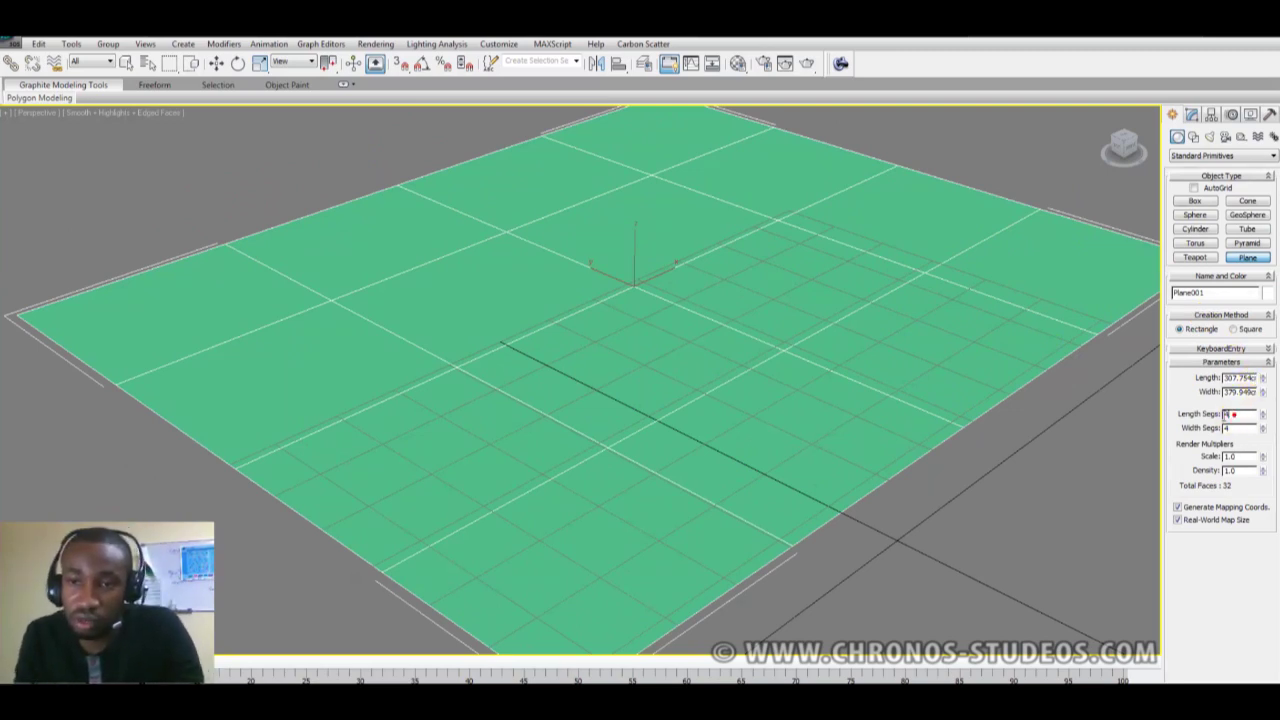
# Set the plane's length and width segments to 12 each
pyautogui.write('12')
pyautogui.press('Tab')
pyautogui.write('12')
pyautogui.press('Tab')
pyautogui.scroll(-4, 926, 403)
pyautogui.keyDown('alt'); pyautogui.moveTo(926, 403); pyautogui.dragTo(1114, 194, button='middle'); pyautogui.keyUp('alt')
# Reduce the plane's length and width segments to 1 each and hide the grid
pyautogui.click(1190, 115)
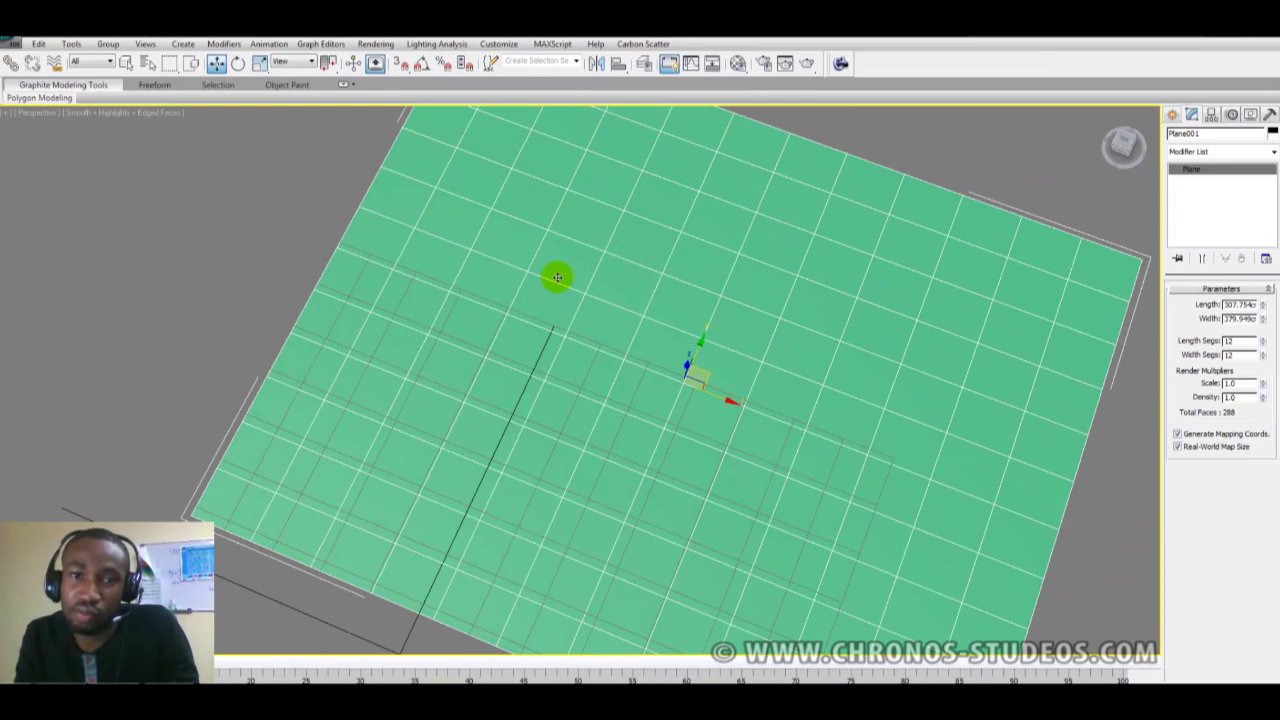
pyautogui.moveTo(623, 308); pyautogui.dragTo(540, 304, button='middle')
pyautogui.click(1174, 114)
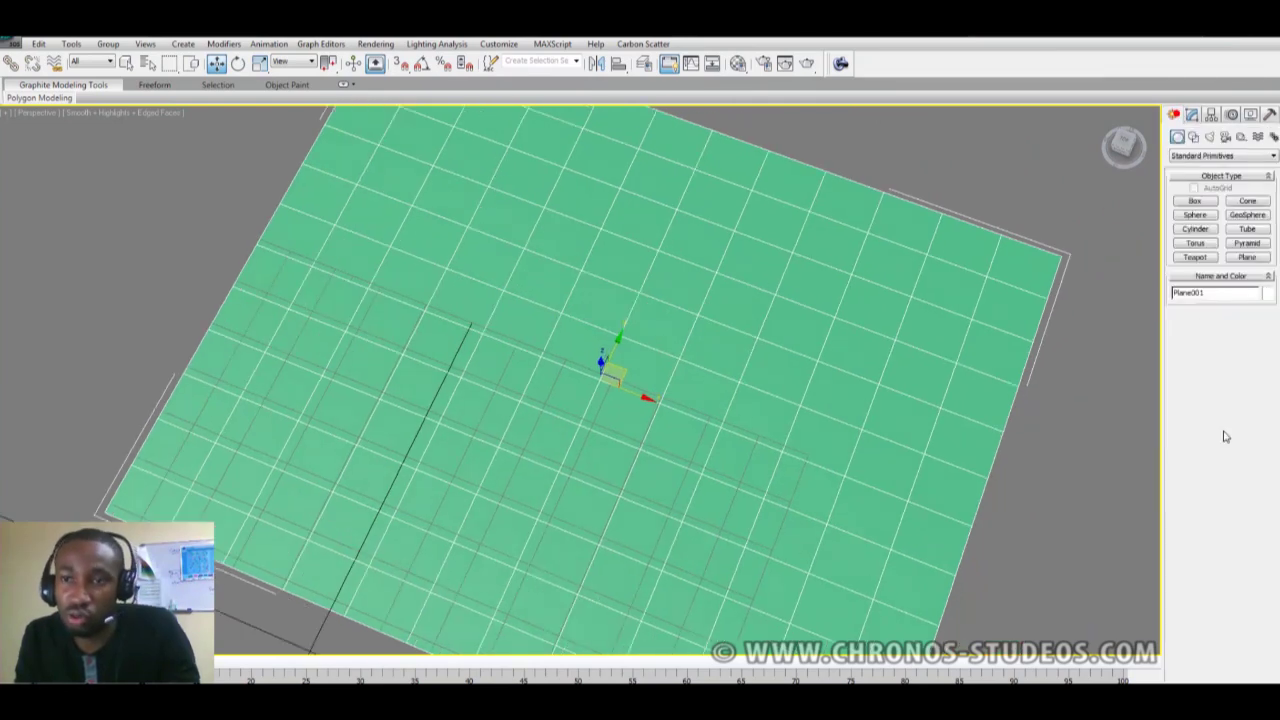
pyautogui.click(1188, 114)
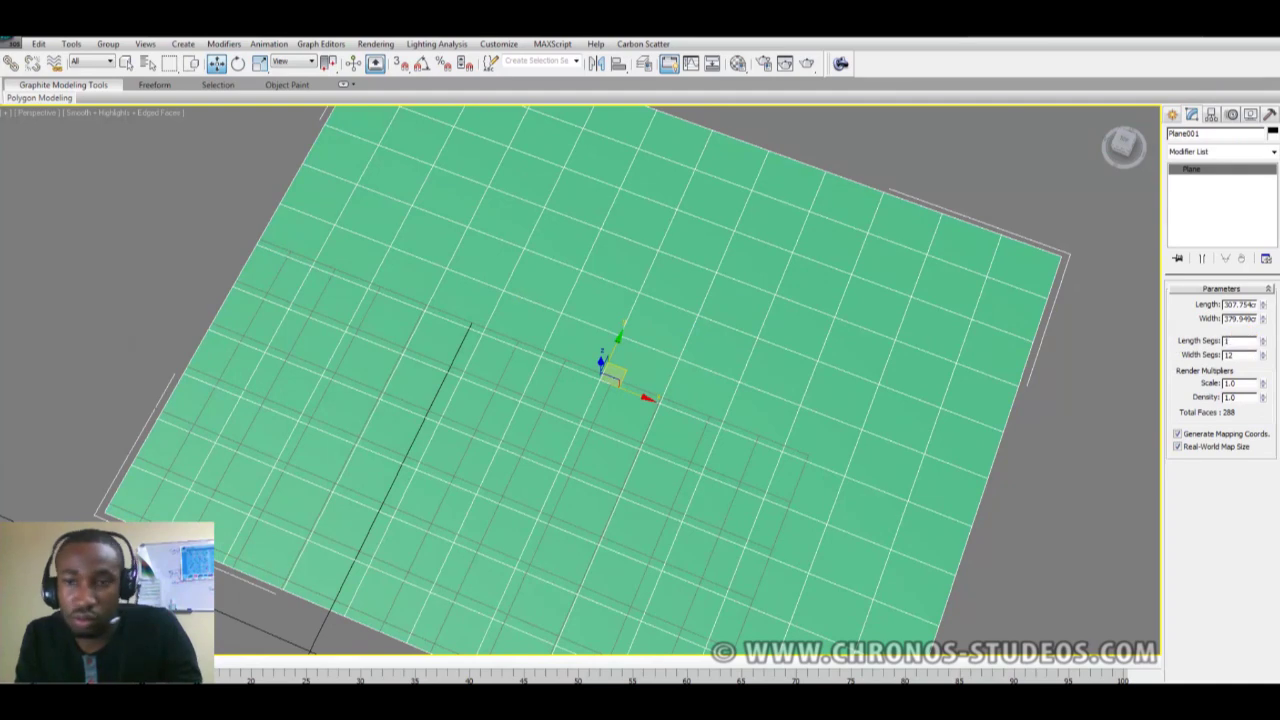
pyautogui.press('Tab')
pyautogui.write('1')
pyautogui.press('Tab')
pyautogui.moveTo(691, 461)
pyautogui.mouseDown(button='middle')
pyautogui.moveTo(625, 503)
pyautogui.moveTo(680, 446)
pyautogui.mouseUp(button='middle')
pyautogui.scroll(-3, 715, 472)
pyautogui.press('g')
pyautogui.moveTo(706, 377); pyautogui.dragTo(760, 328, button='middle')
pyautogui.scroll(4, 731, 408)
pyautogui.keyDown('alt'); pyautogui.moveTo(731, 408); pyautogui.dragTo(640, 340, button='middle'); pyautogui.keyUp('alt')
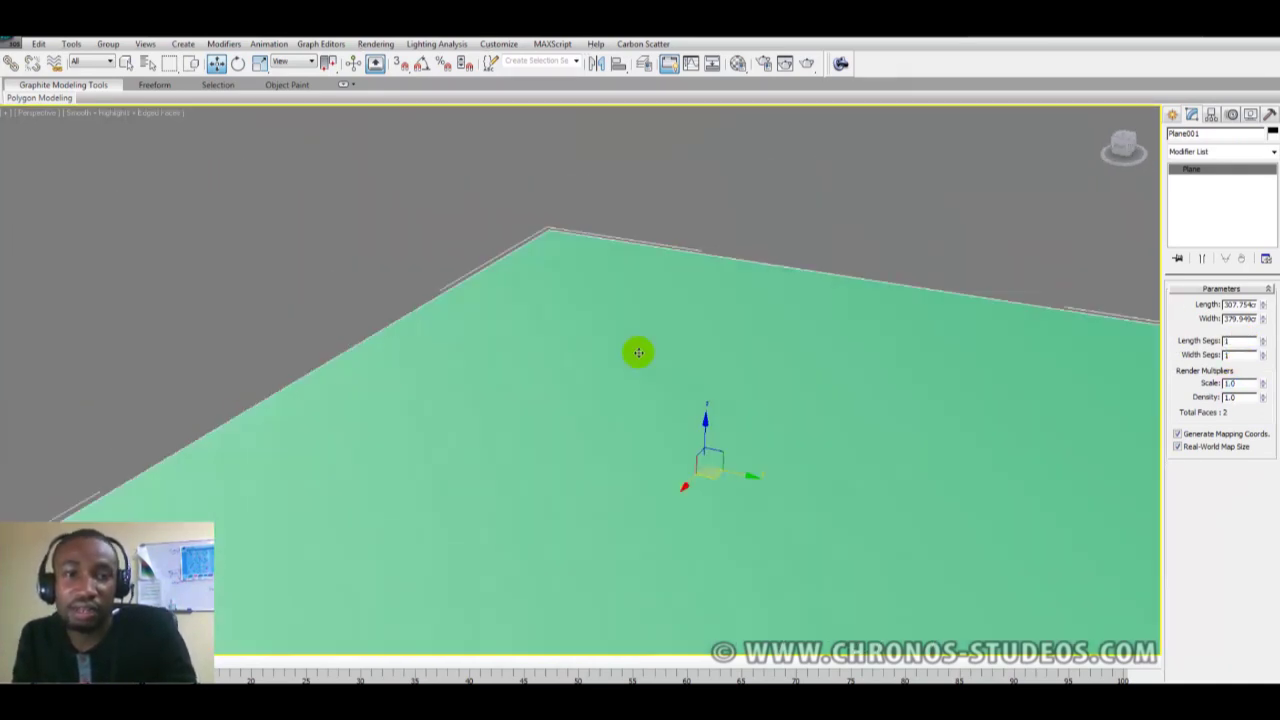
# Open Populate:Terrain for the plane and preview the grid with 80 by 75 subdivisions
pyautogui.click(551, 44)
pyautogui.click(600, 90)
pyautogui.doubleClick(174, 203)
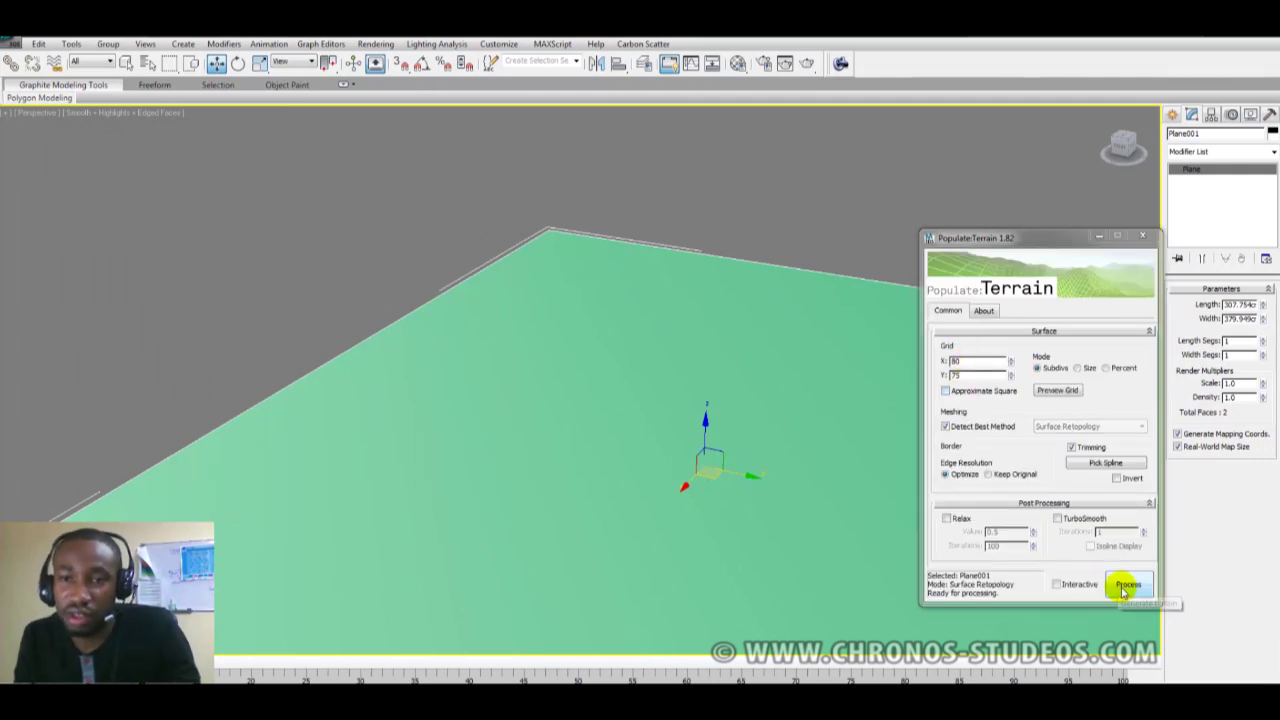
pyautogui.click(1058, 390)
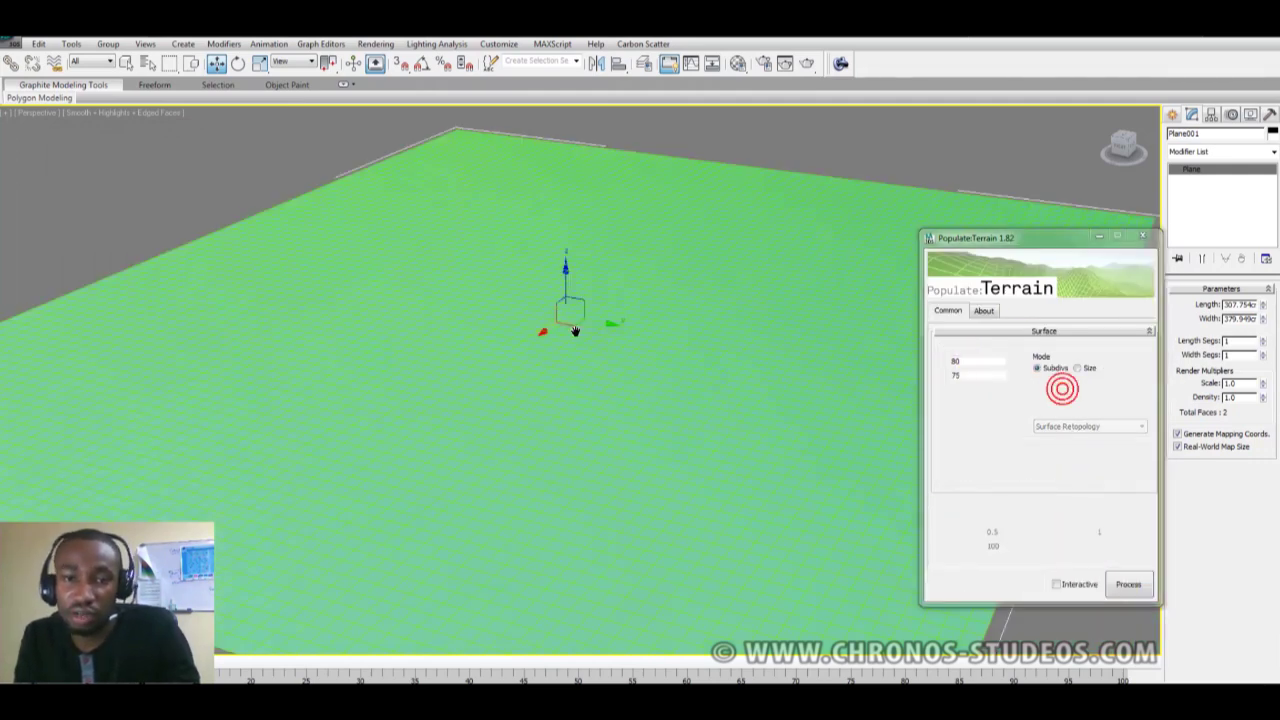
pyautogui.scroll(-3, 690, 405)
pyautogui.keyDown('alt'); pyautogui.moveTo(686, 411); pyautogui.dragTo(726, 346, button='middle'); pyautogui.keyUp('alt')
pyautogui.scroll(4, 647, 394)
pyautogui.scroll(-2, 743, 342)
pyautogui.scroll(-3, 743, 342)
# Process the plane with Populate:Terrain and convert the gridded result to an Editable Poly
pyautogui.click(1128, 584)
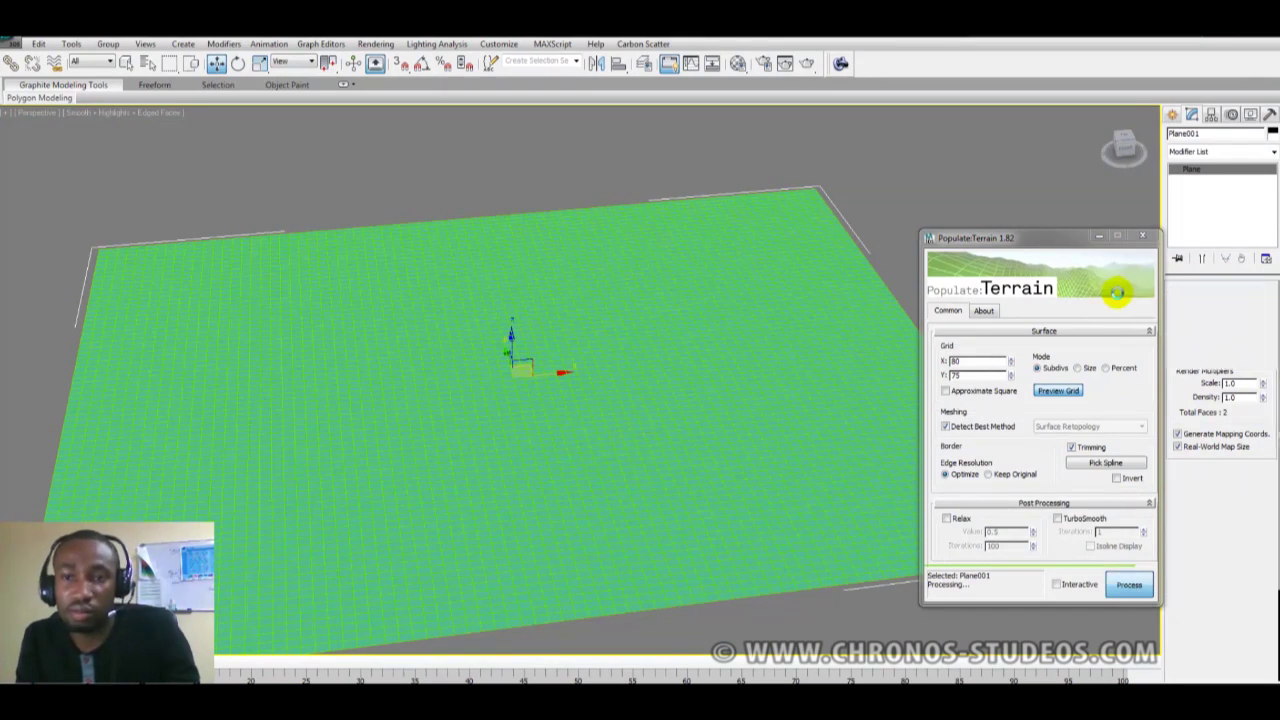
pyautogui.click(1145, 240)
pyautogui.rightClick(628, 233)
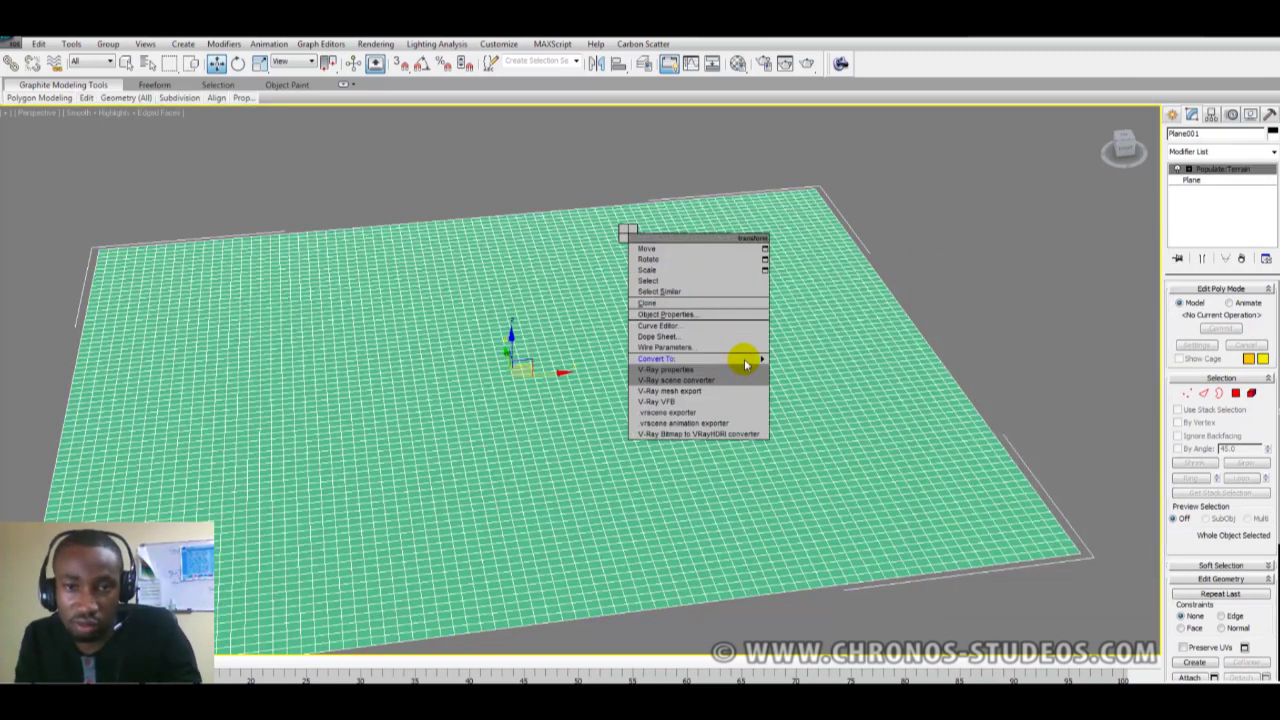
pyautogui.moveTo(764, 362)
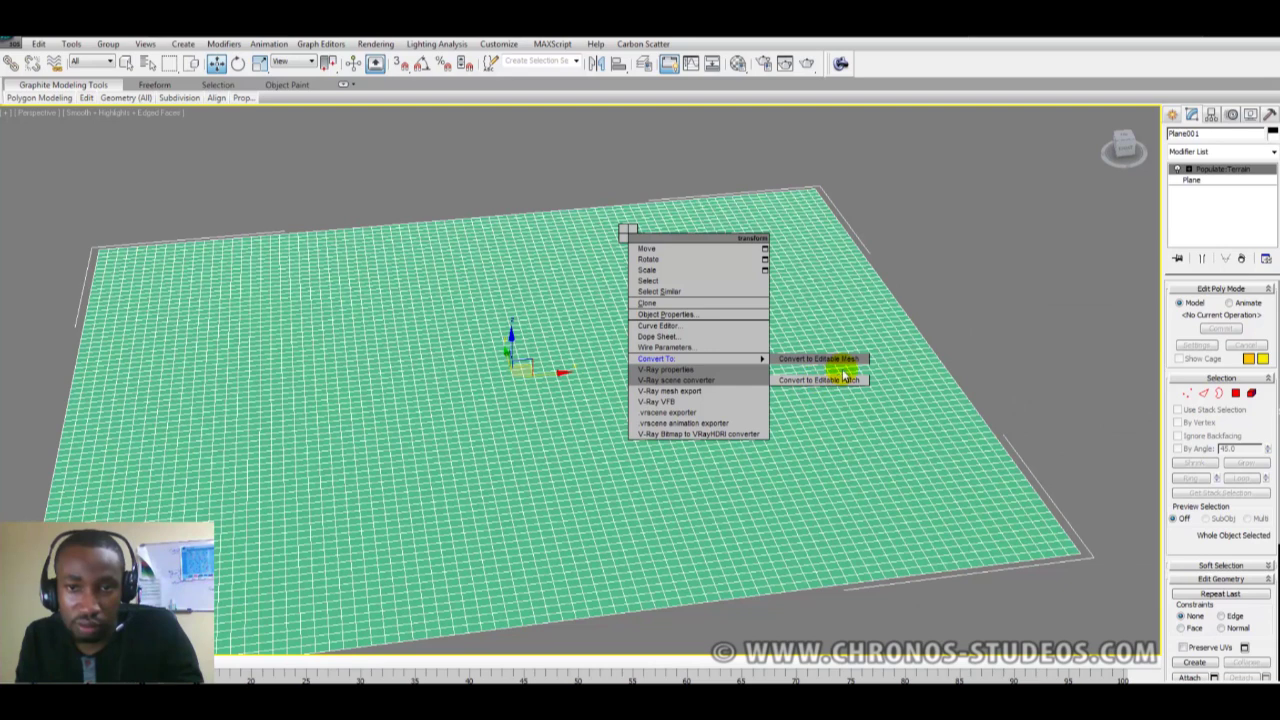
pyautogui.click(844, 378)
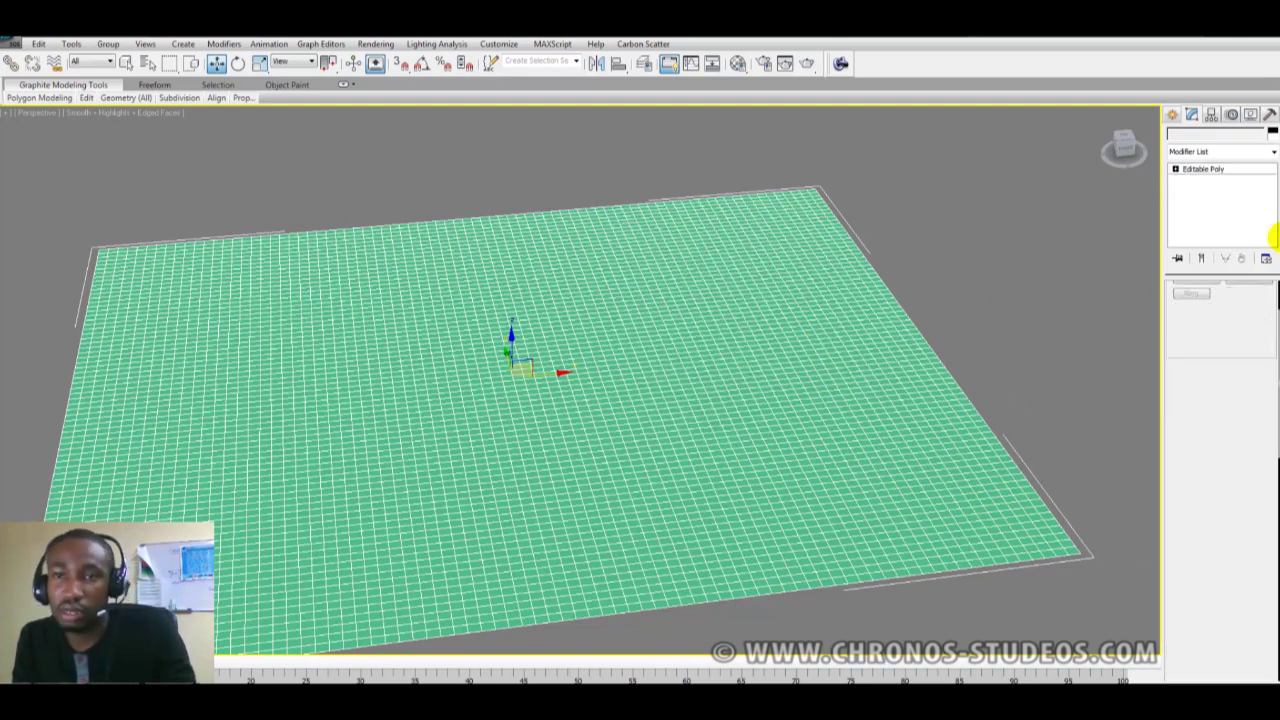
# Enter vertex editing with one inner vertex selected and enable soft selection with a falloff of 200 cm
pyautogui.moveTo(1211, 308); pyautogui.dragTo(1193, 436)
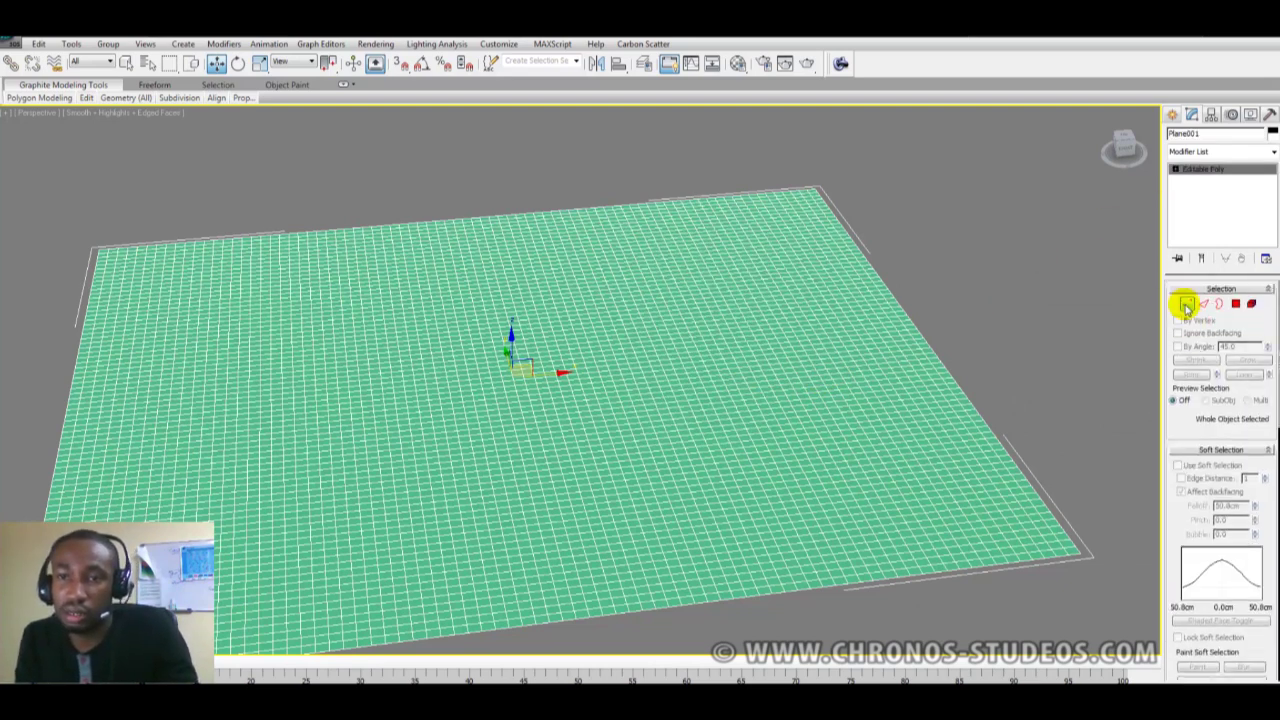
pyautogui.click(1186, 304)
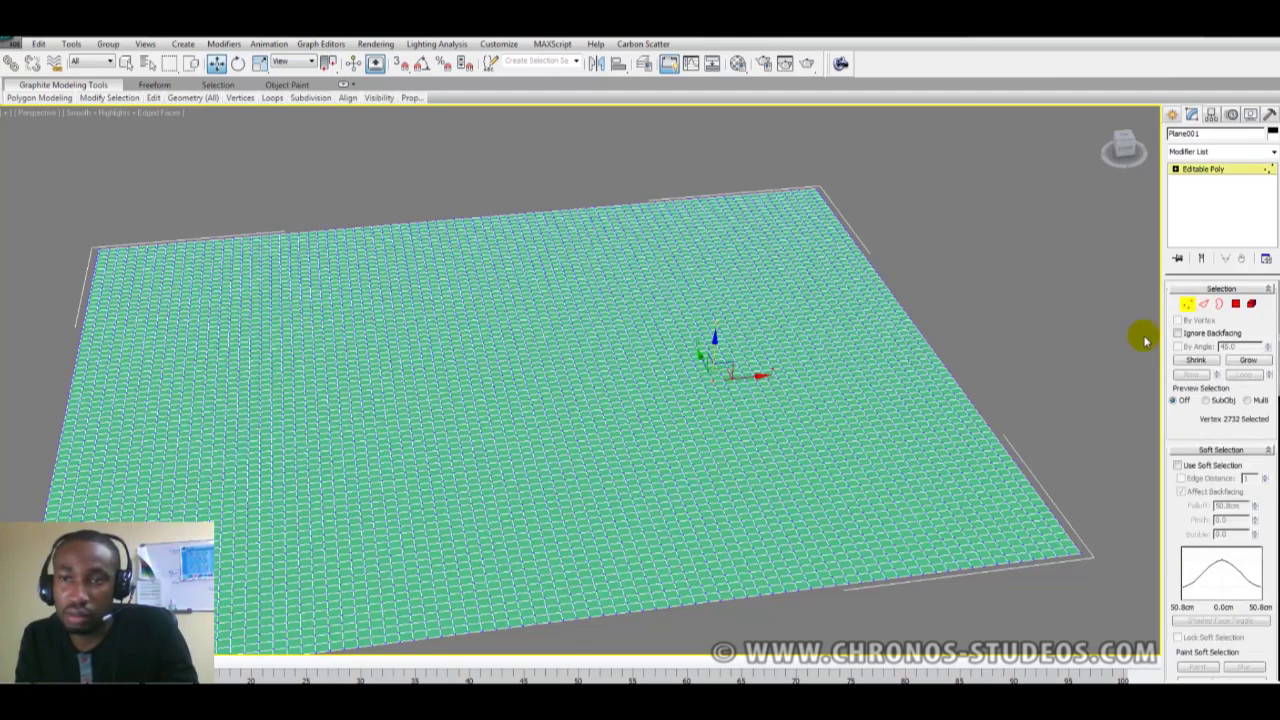
pyautogui.click(1199, 466)
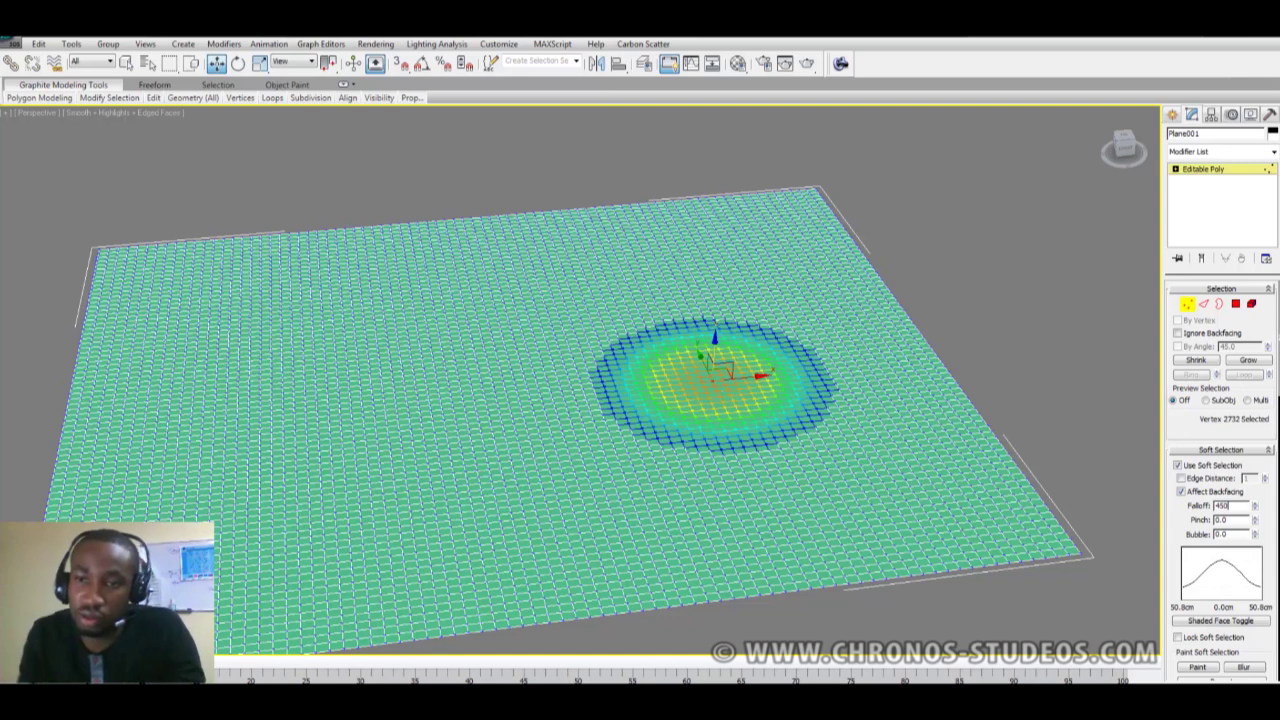
pyautogui.write('450')
pyautogui.press('Tab')
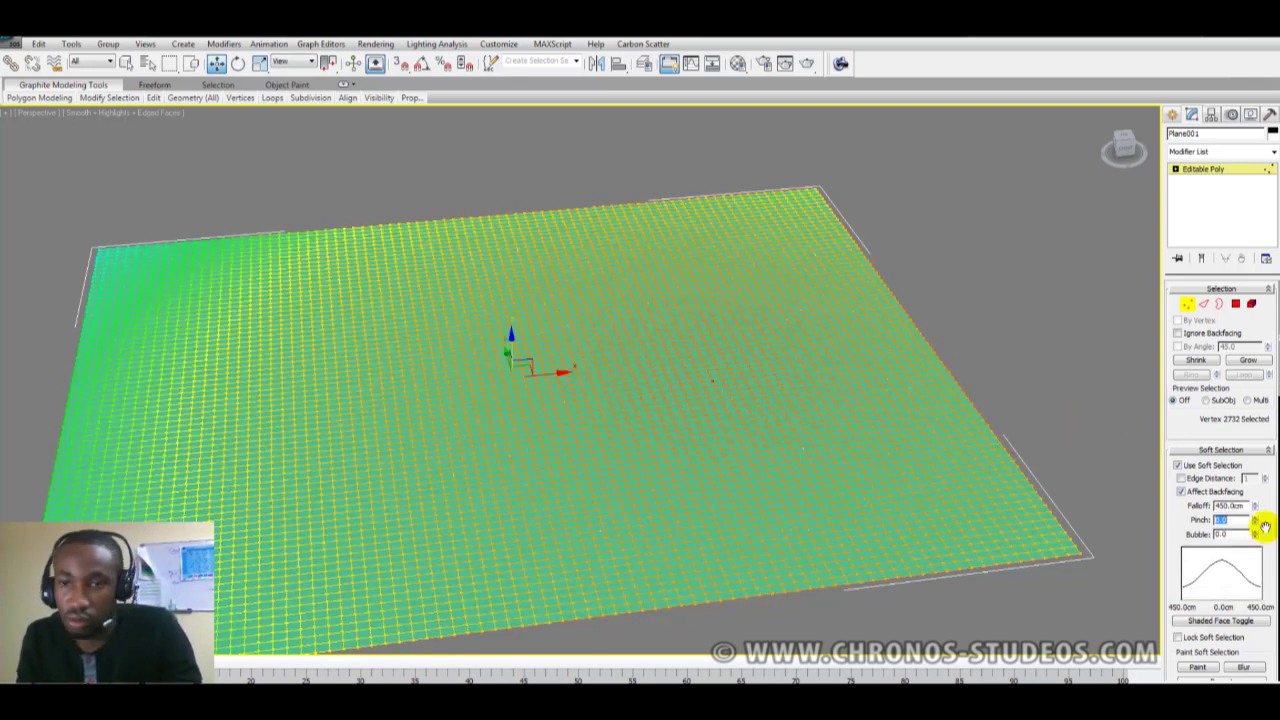
pyautogui.write('200')
pyautogui.press('Tab')
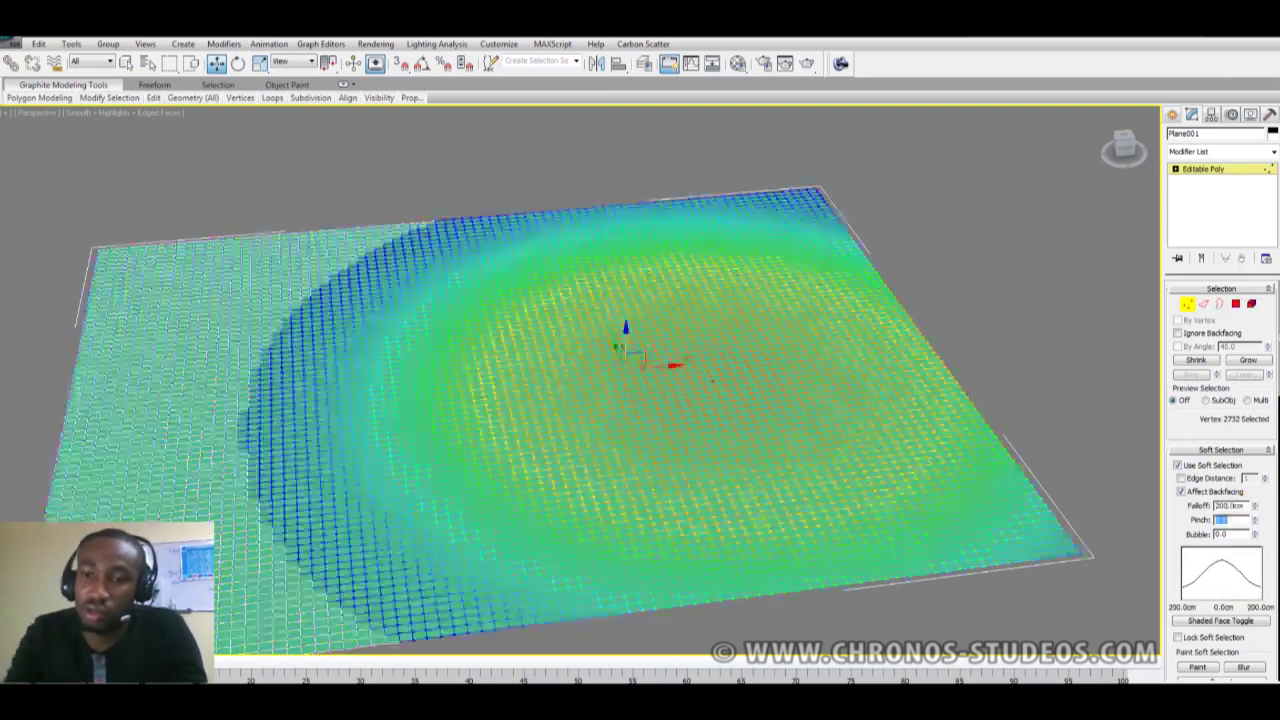
# Raise the softly selected area along the Z axis, try selecting other vertices, and clear the selection
pyautogui.click(622, 318)
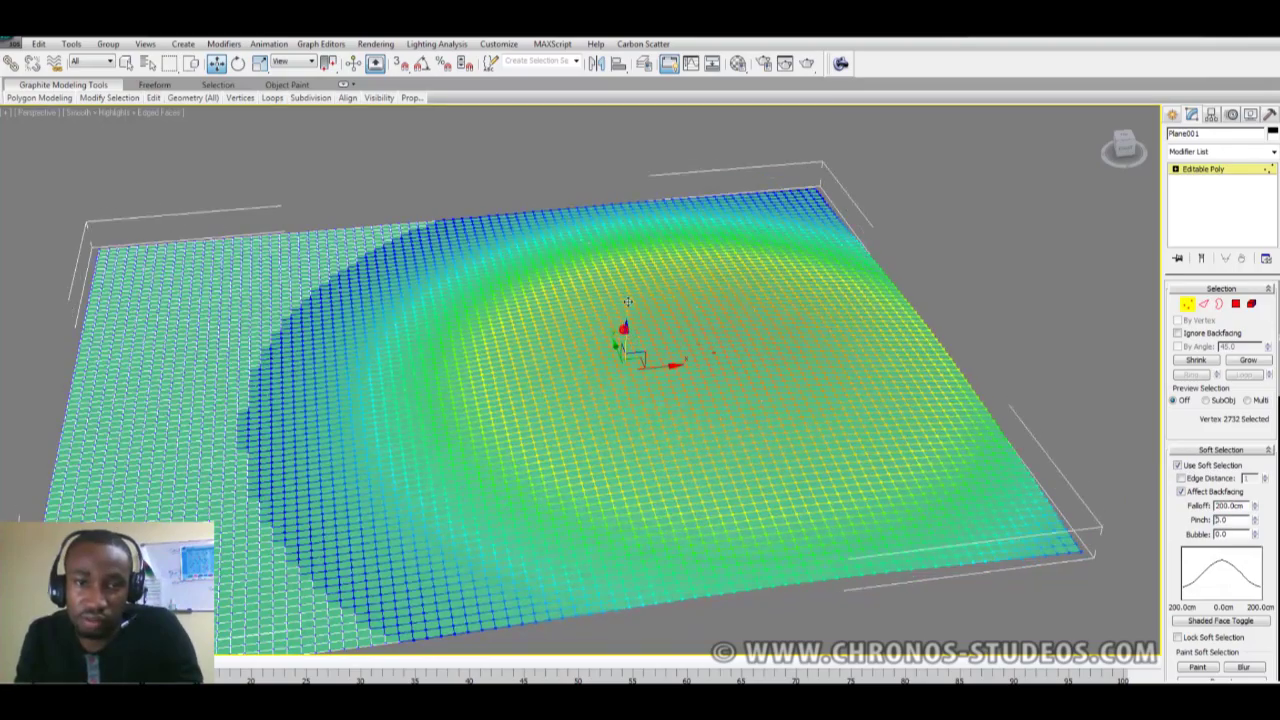
pyautogui.keyDown('alt'); pyautogui.moveTo(627, 302); pyautogui.dragTo(557, 437, button='middle'); pyautogui.keyUp('alt')
pyautogui.moveTo(256, 343); pyautogui.dragTo(428, 357)
pyautogui.scroll(-5, 428, 357)
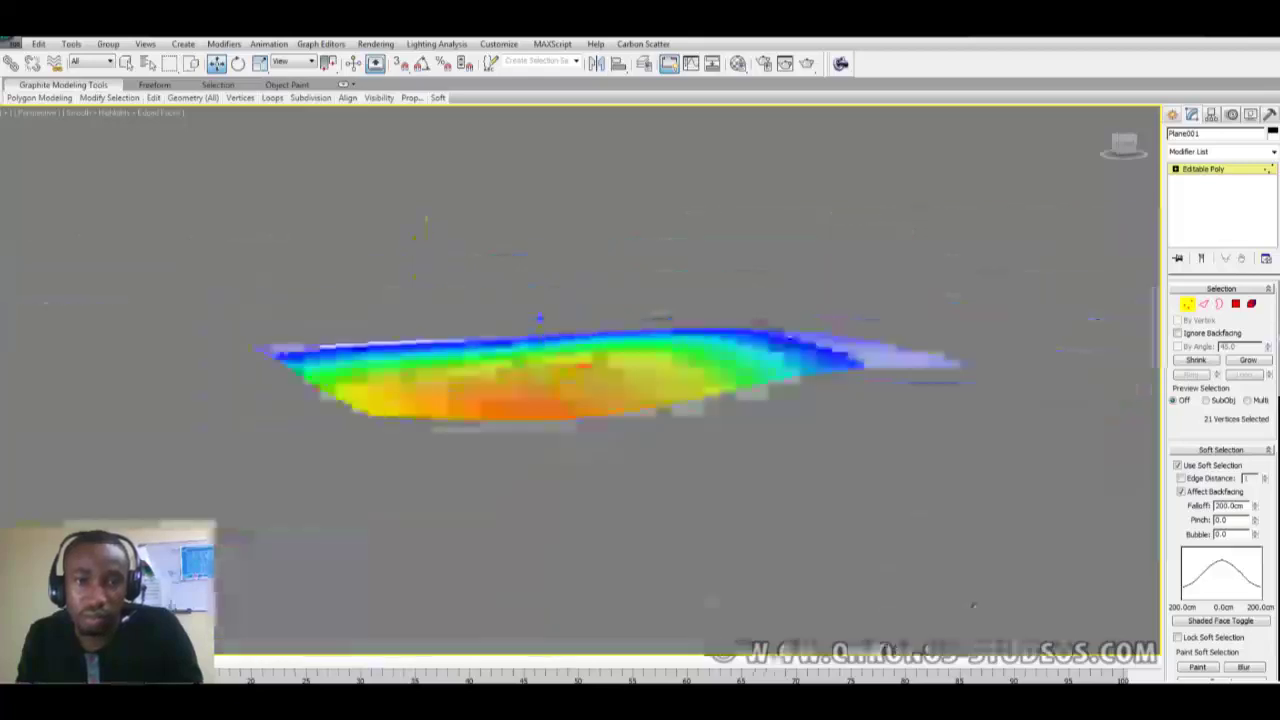
pyautogui.keyDown('alt'); pyautogui.moveTo(560, 340); pyautogui.dragTo(651, 446, button='middle'); pyautogui.keyUp('alt')
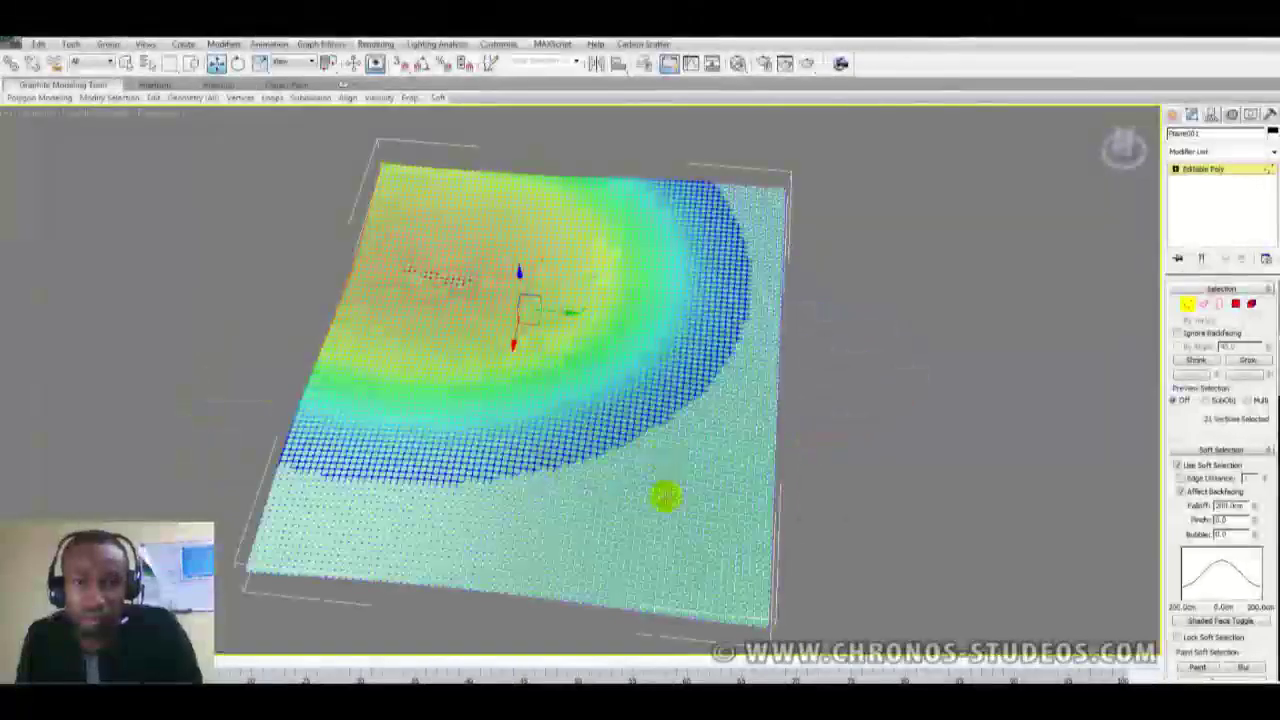
pyautogui.hotkey('ctrl', 'z')
pyautogui.click(551, 486)
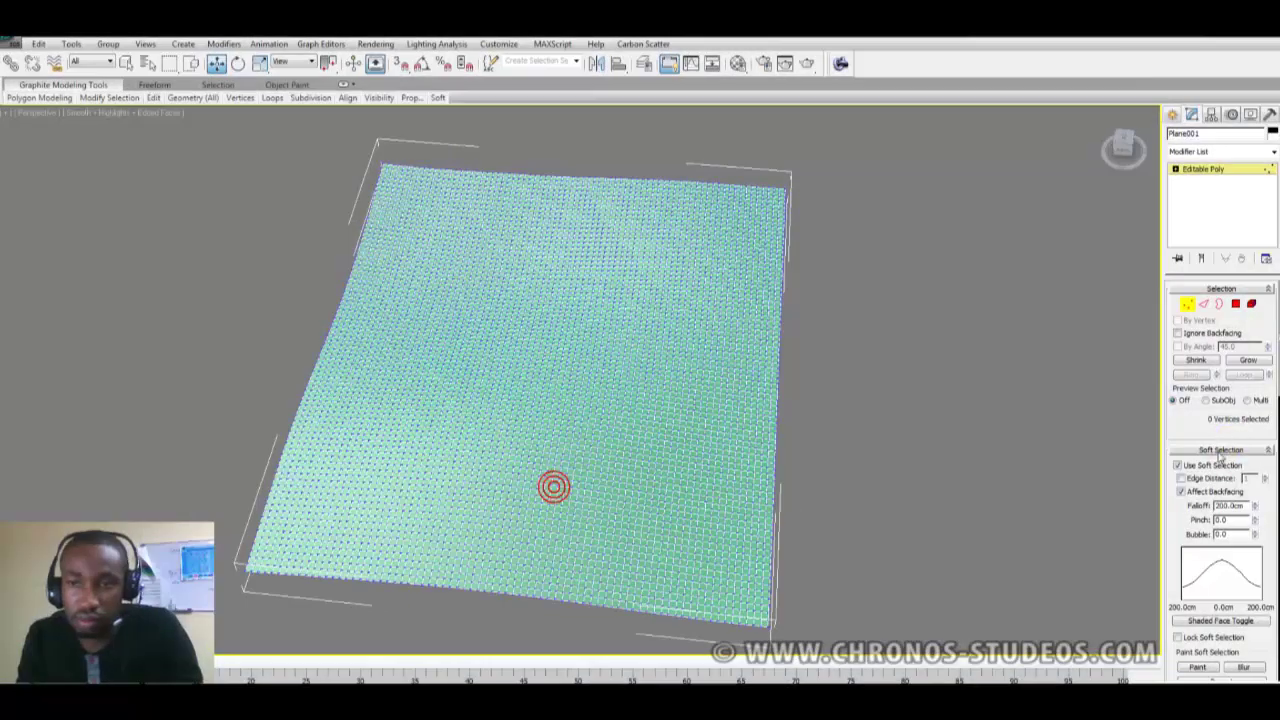
# Set the soft selection falloff to 100 cm and raise an area of the plane into a mound along the Z axis
pyautogui.doubleClick(1230, 506)
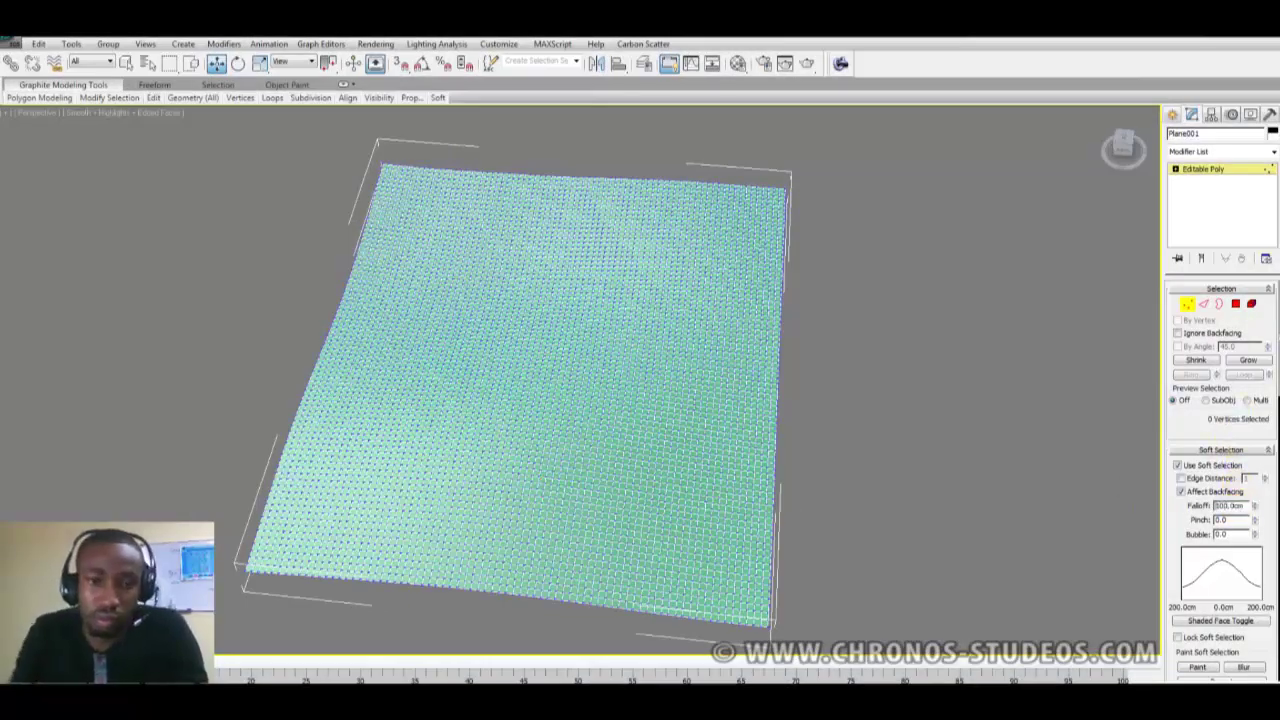
pyautogui.press('Tab')
pyautogui.click(579, 418)
pyautogui.keyDown('alt'); pyautogui.moveTo(580, 413); pyautogui.dragTo(584, 345, button='middle'); pyautogui.keyUp('alt')
pyautogui.scroll(4, 584, 345)
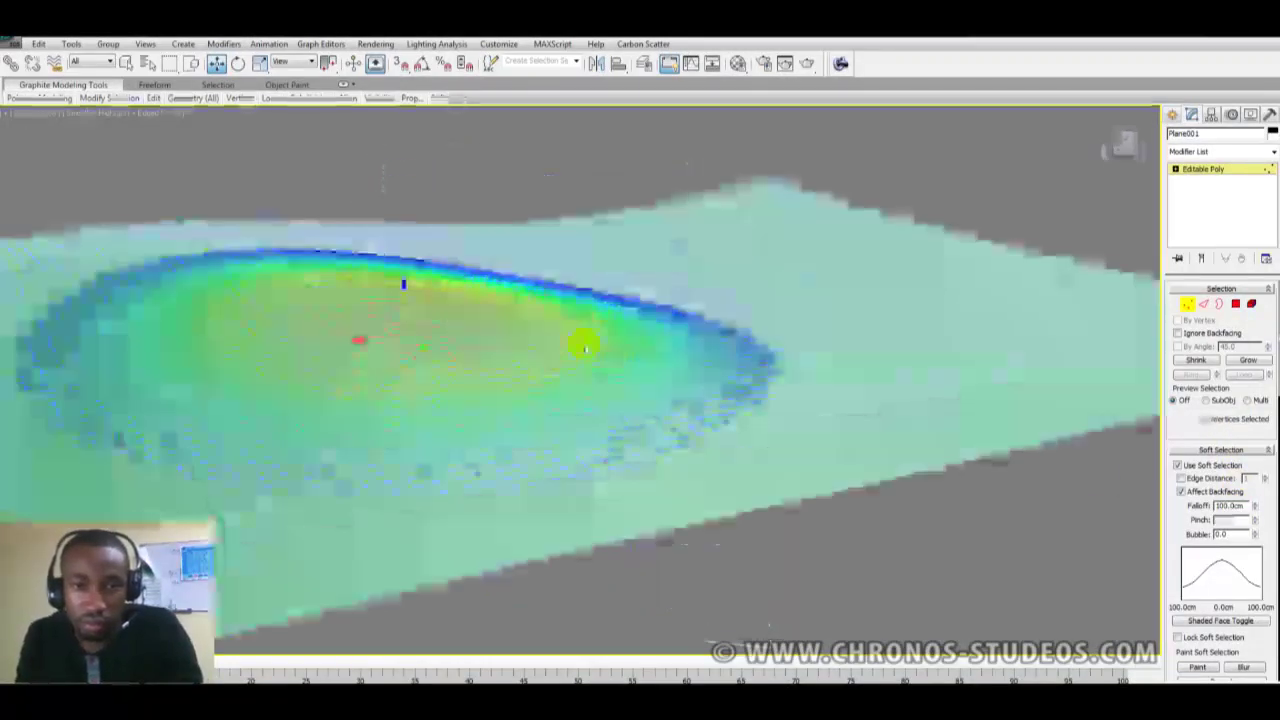
pyautogui.click(674, 297)
pyautogui.moveTo(681, 248); pyautogui.dragTo(711, 177)
pyautogui.click(806, 237)
pyautogui.keyDown('alt'); pyautogui.moveTo(808, 236); pyautogui.dragTo(612, 263, button='middle'); pyautogui.keyUp('alt')
# Raise a second softly selected area beside the first mound along the Z axis, and leave vertex editing
pyautogui.click(890, 400)
pyautogui.click(895, 402)
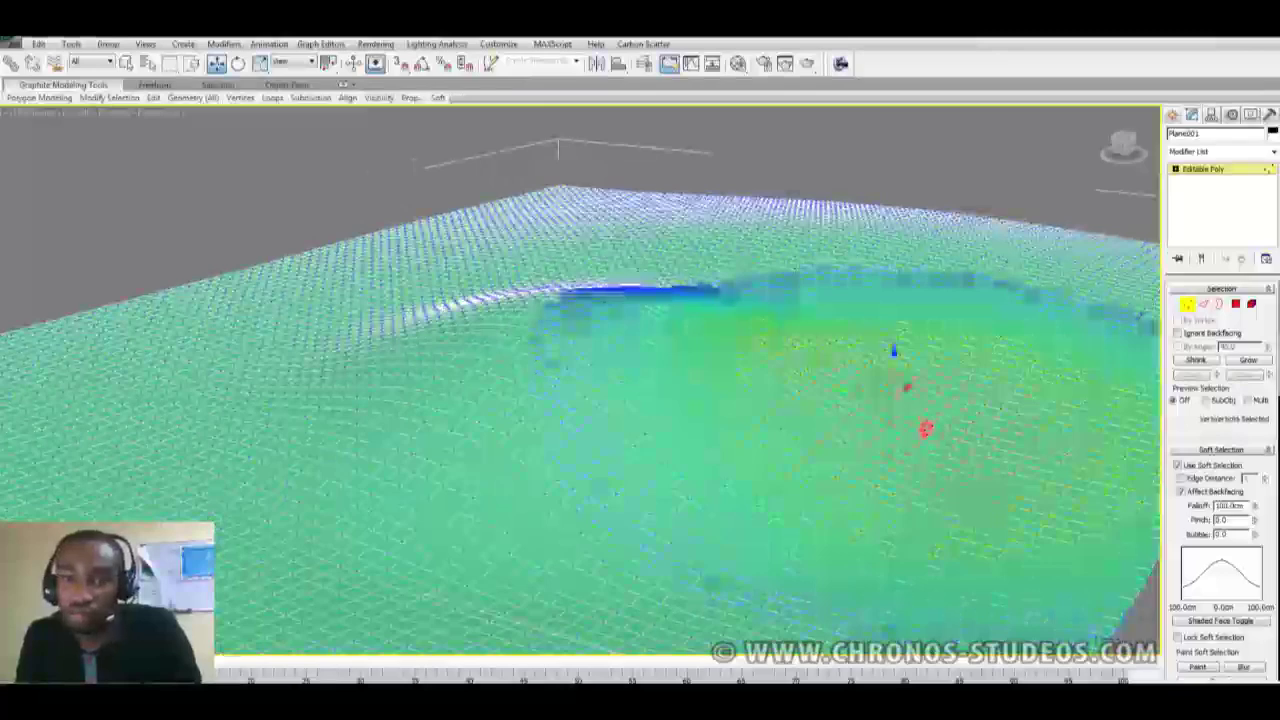
pyautogui.moveTo(895, 388); pyautogui.dragTo(894, 363)
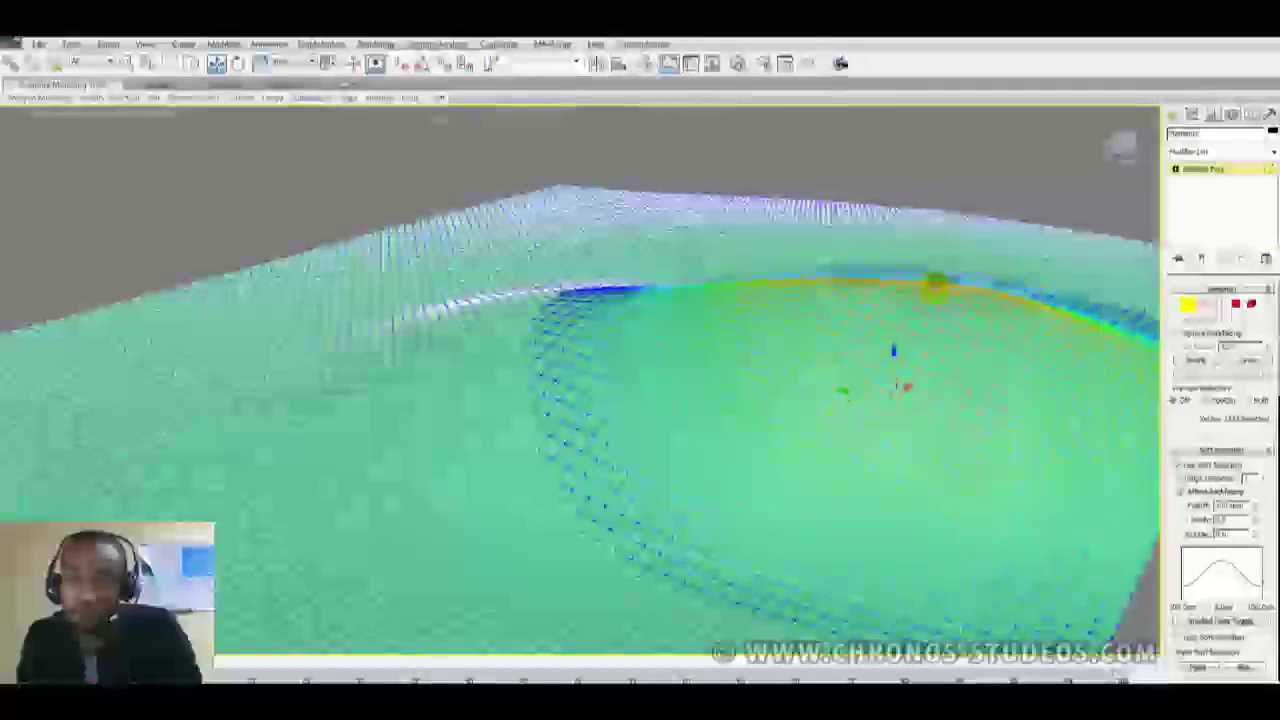
pyautogui.scroll(-5, 898, 370)
pyautogui.keyDown('alt'); pyautogui.moveTo(898, 370); pyautogui.dragTo(671, 363, button='middle'); pyautogui.keyUp('alt')
pyautogui.scroll(6, 774, 366)
pyautogui.scroll(-4, 774, 366)
pyautogui.keyDown('alt'); pyautogui.moveTo(774, 366); pyautogui.dragTo(724, 337, button='middle'); pyautogui.keyUp('alt')
pyautogui.click(953, 214)
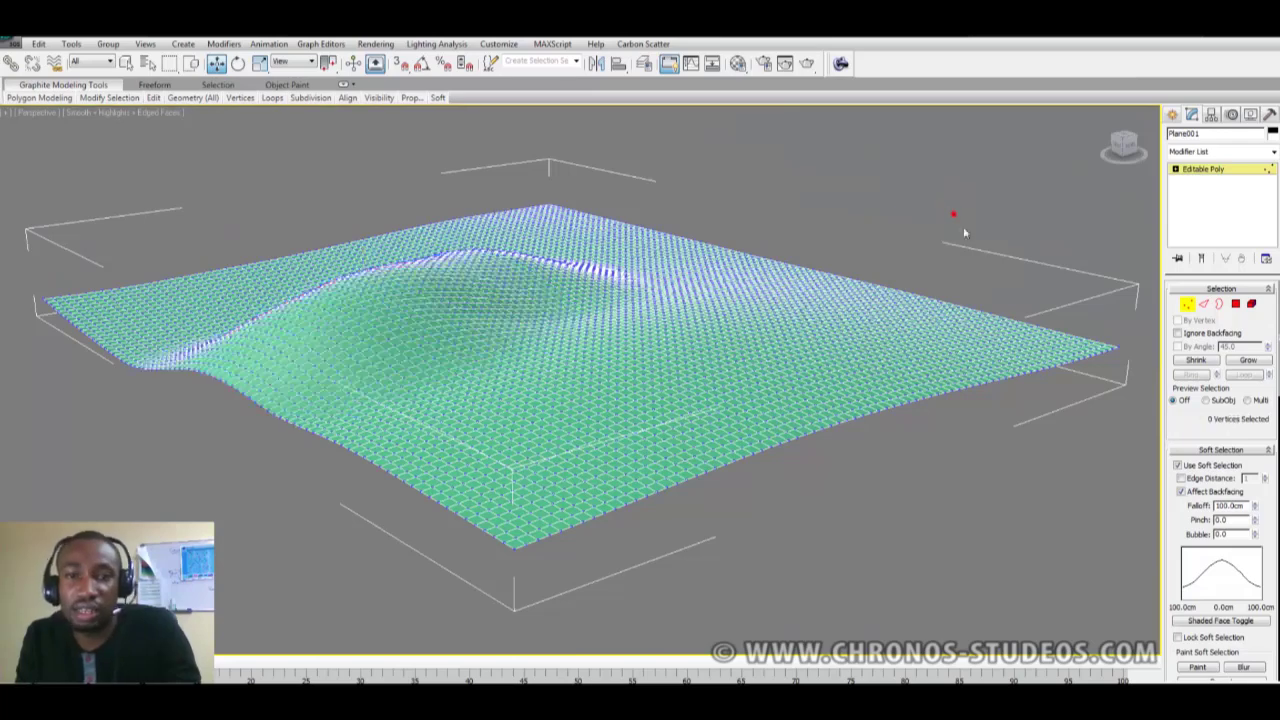
pyautogui.click(1187, 303)
pyautogui.click(1203, 169)
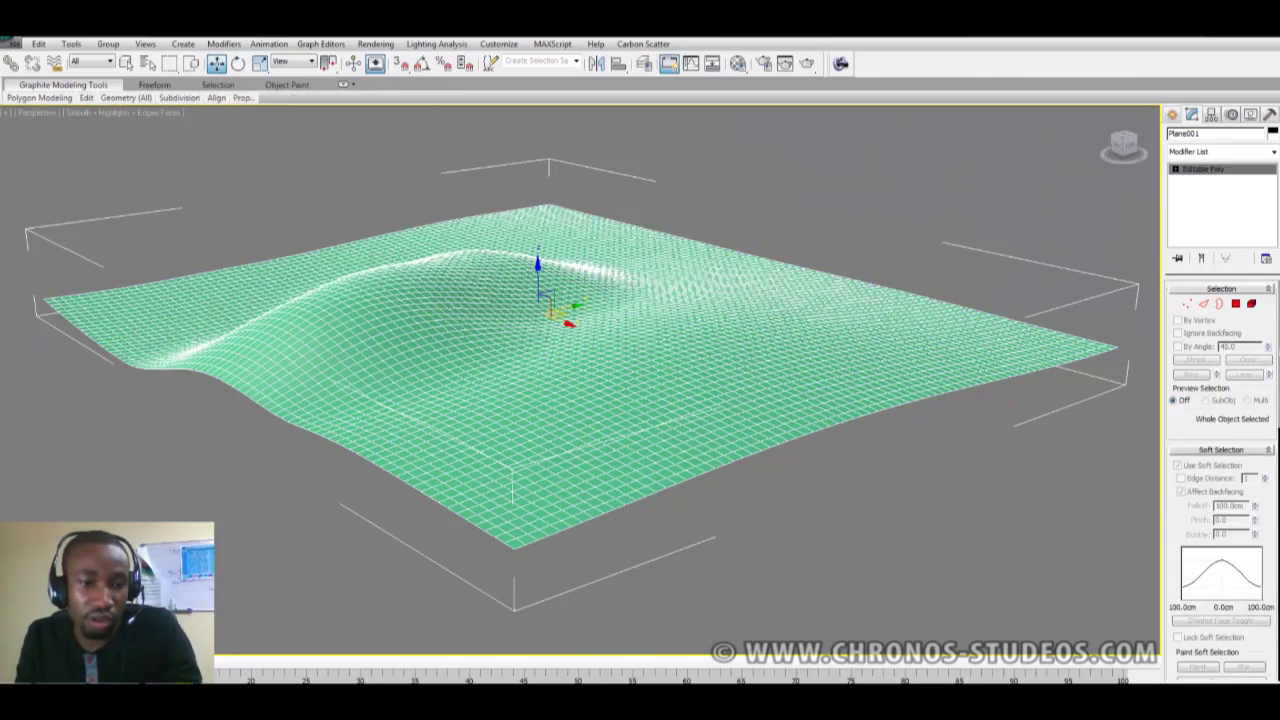
# Switch to the other 3ds Max scene with the isolated grass-textured terrain and turn off its edged faces
pyautogui.moveTo(383, 683)
pyautogui.click(322, 653)
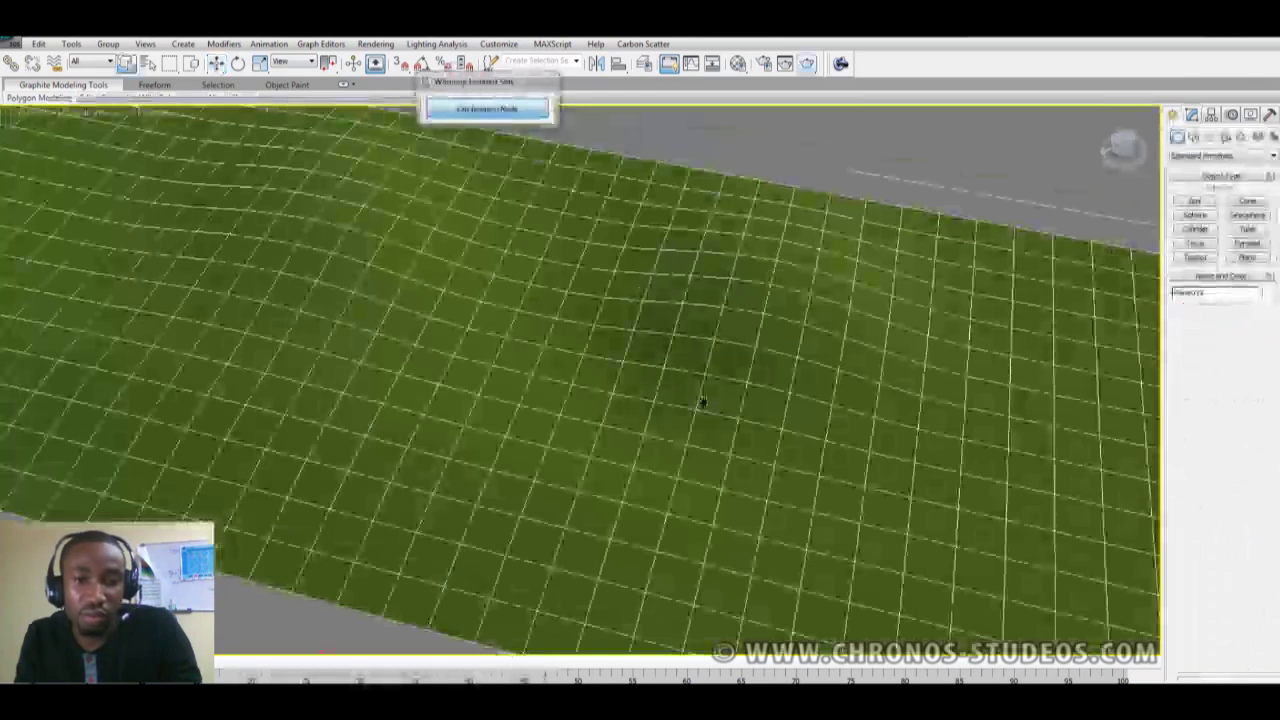
pyautogui.press('F4')
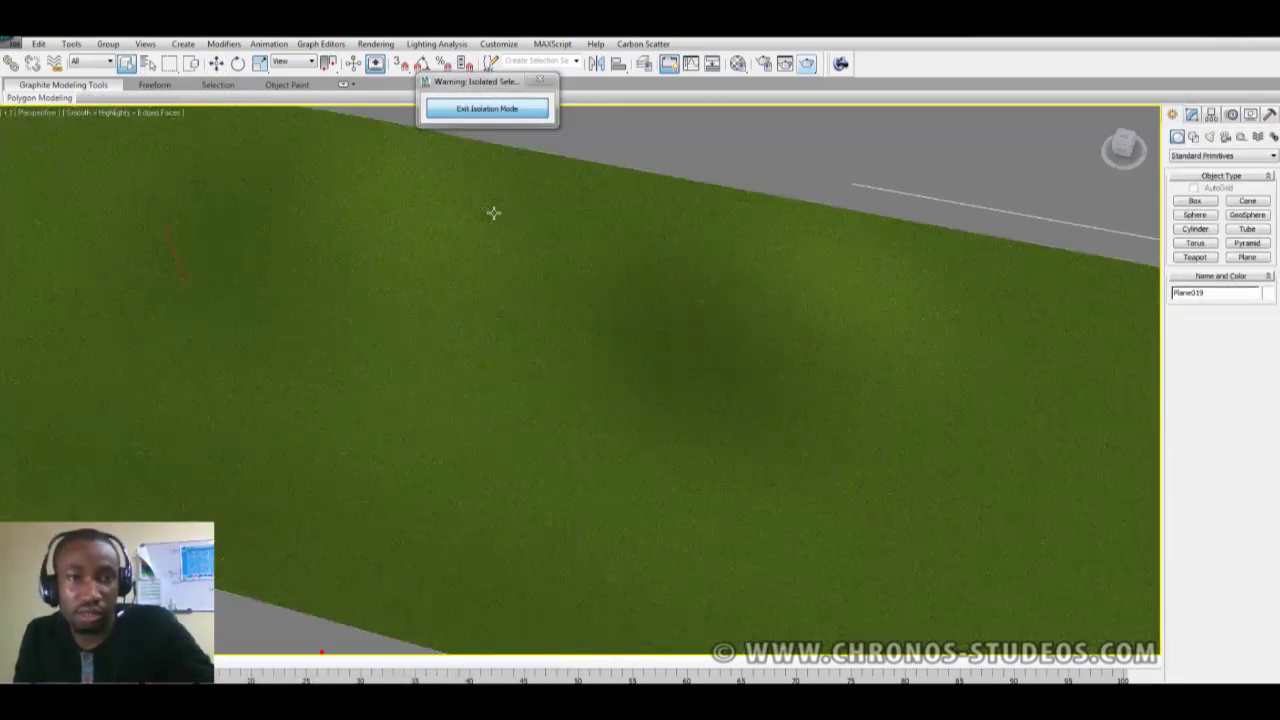
# Exit isolation mode and bring the grass ground in front of the building's fence into a low, street-level perspective
pyautogui.click(513, 104)
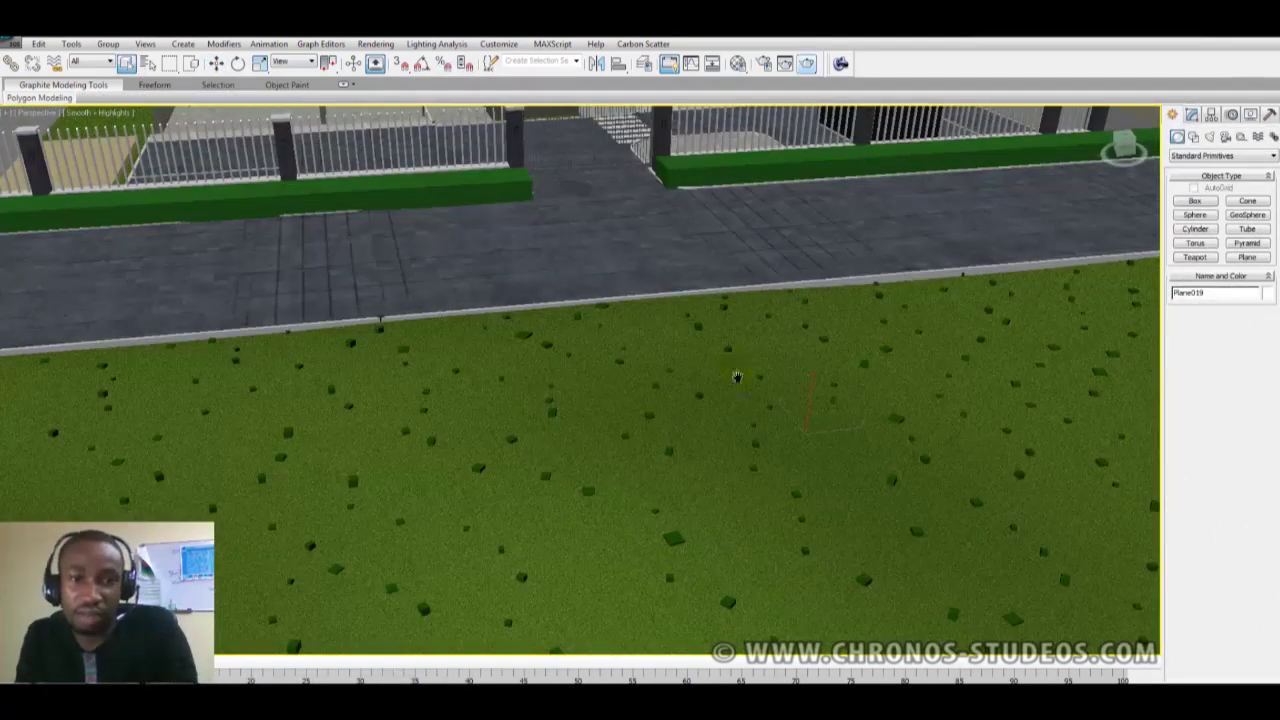
pyautogui.moveTo(737, 377); pyautogui.dragTo(712, 456, button='middle')
pyautogui.scroll(6, 675, 394)
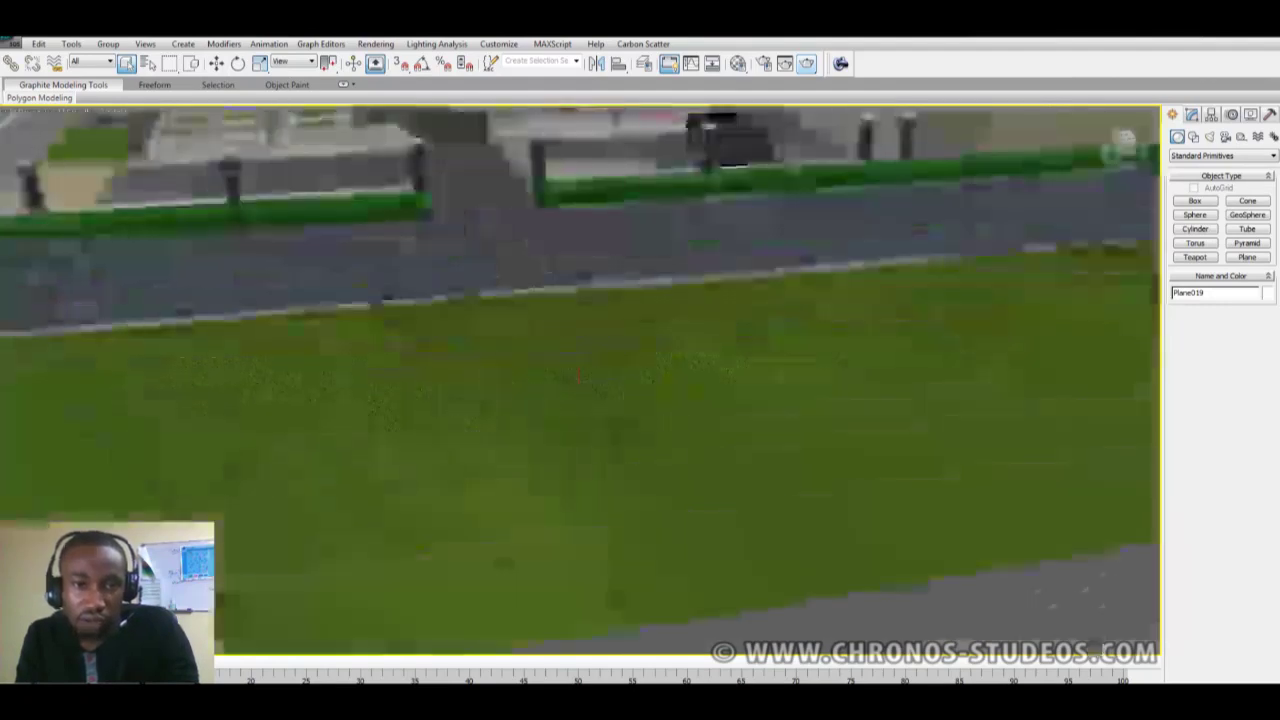
pyautogui.keyDown('alt'); pyautogui.moveTo(690, 392); pyautogui.dragTo(643, 404, button='middle'); pyautogui.keyUp('alt')
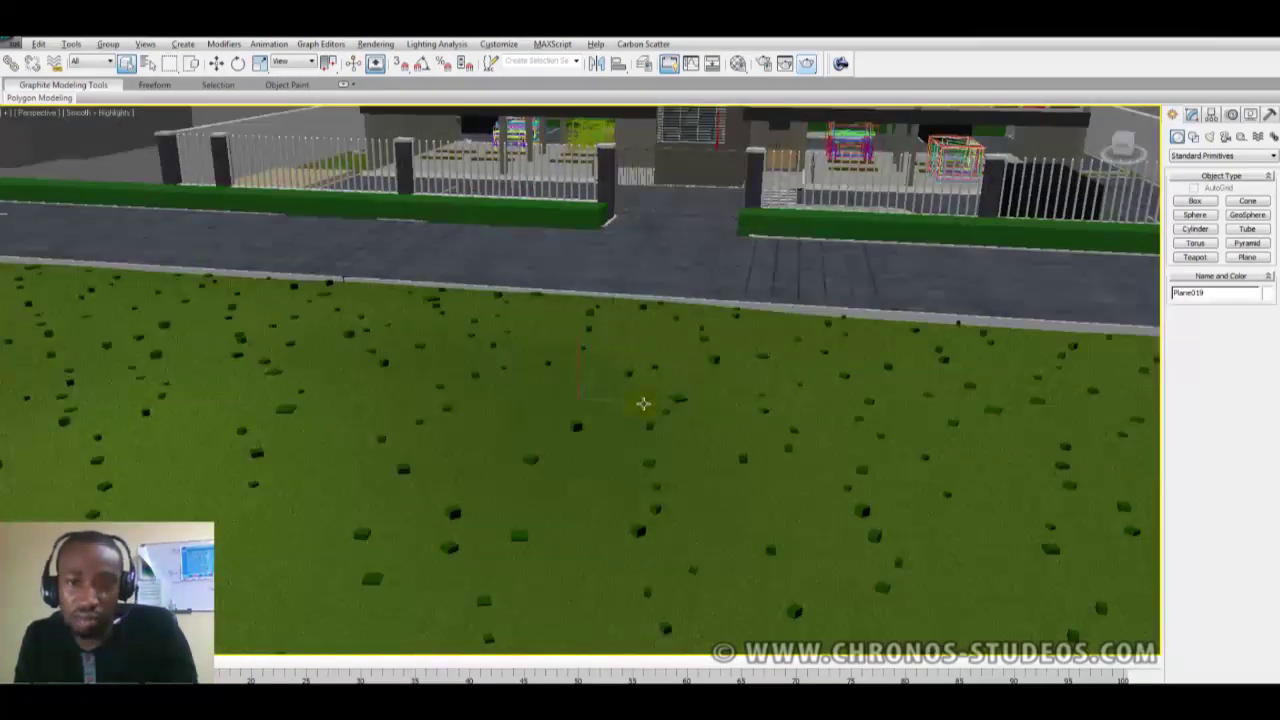
pyautogui.scroll(8, 643, 403)
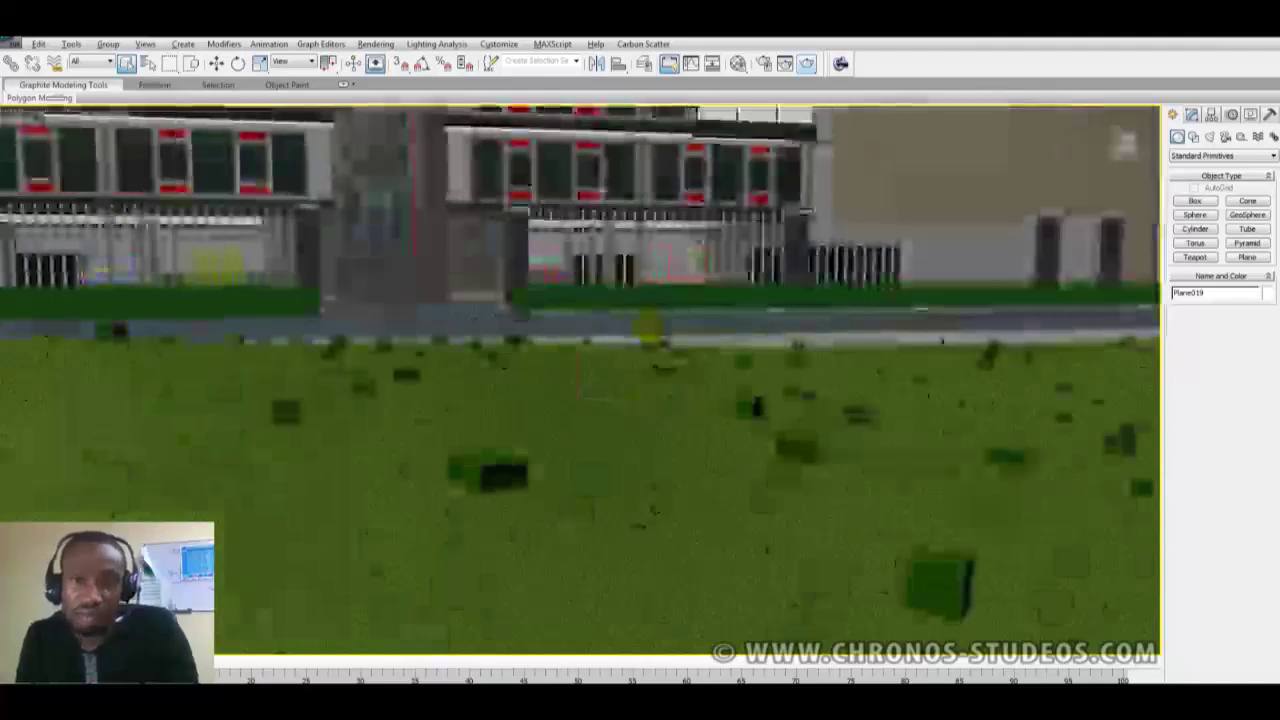
pyautogui.moveTo(551, 328); pyautogui.dragTo(900, 354, button='middle')
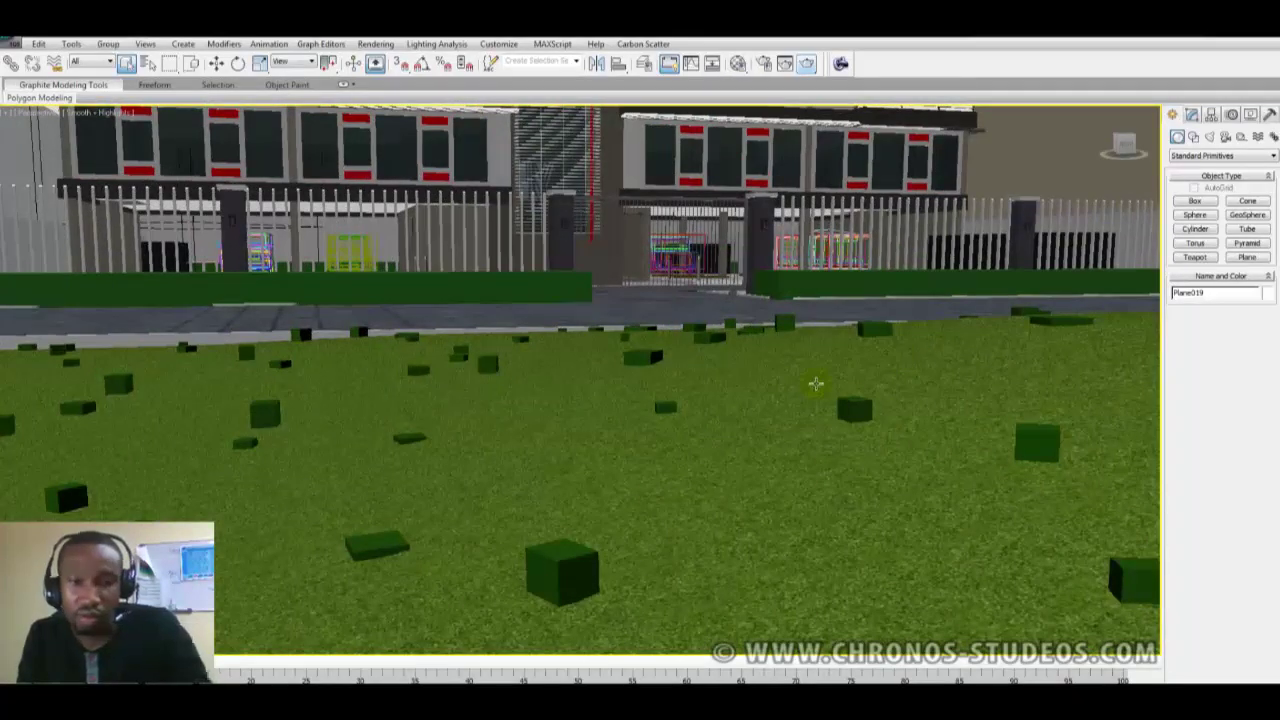
# Turn on edged faces and inspect the ground's mesh undulations along the road in front of the gate
pyautogui.press('F4')
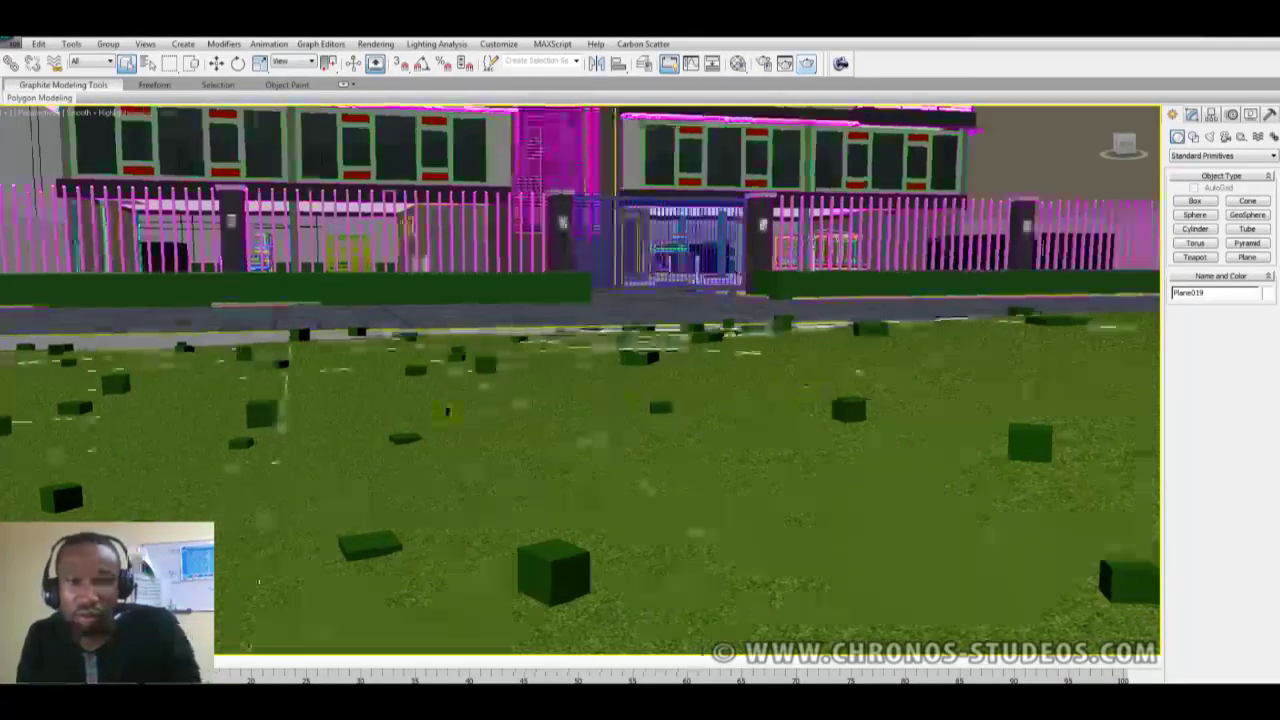
pyautogui.moveTo(805, 393); pyautogui.dragTo(433, 440, button='middle')
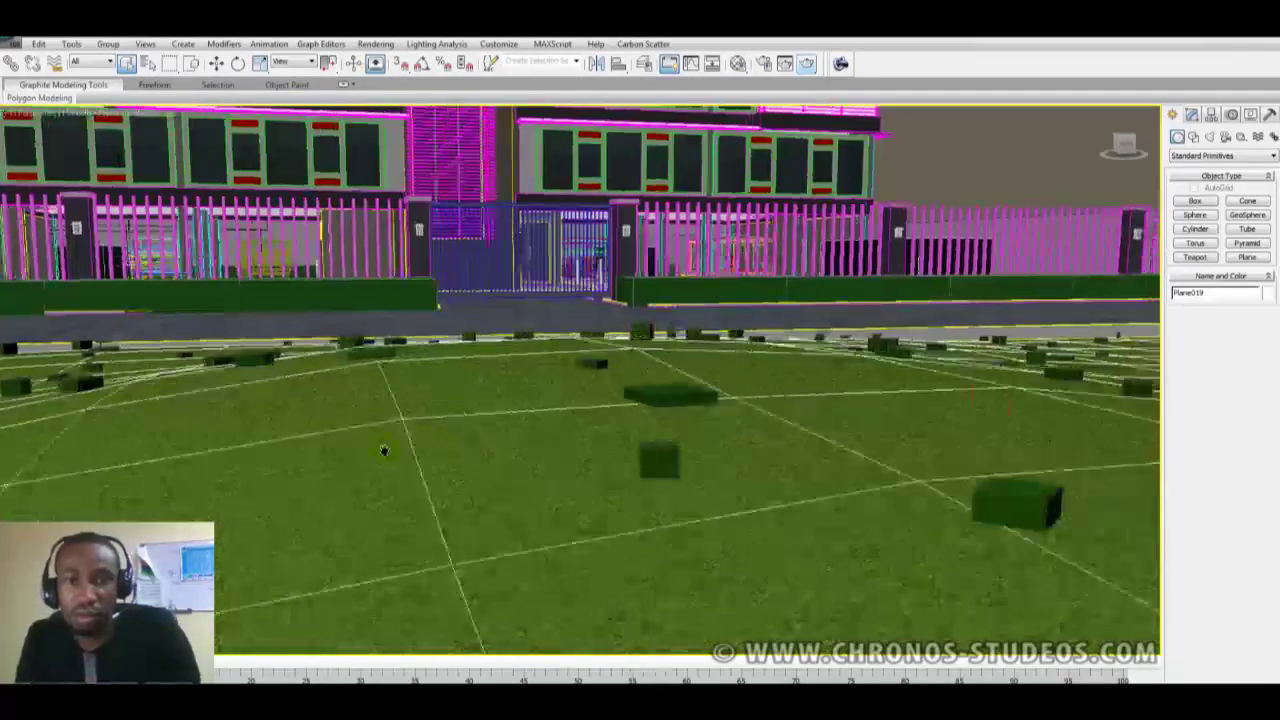
pyautogui.moveTo(936, 474); pyautogui.dragTo(774, 498, button='middle')
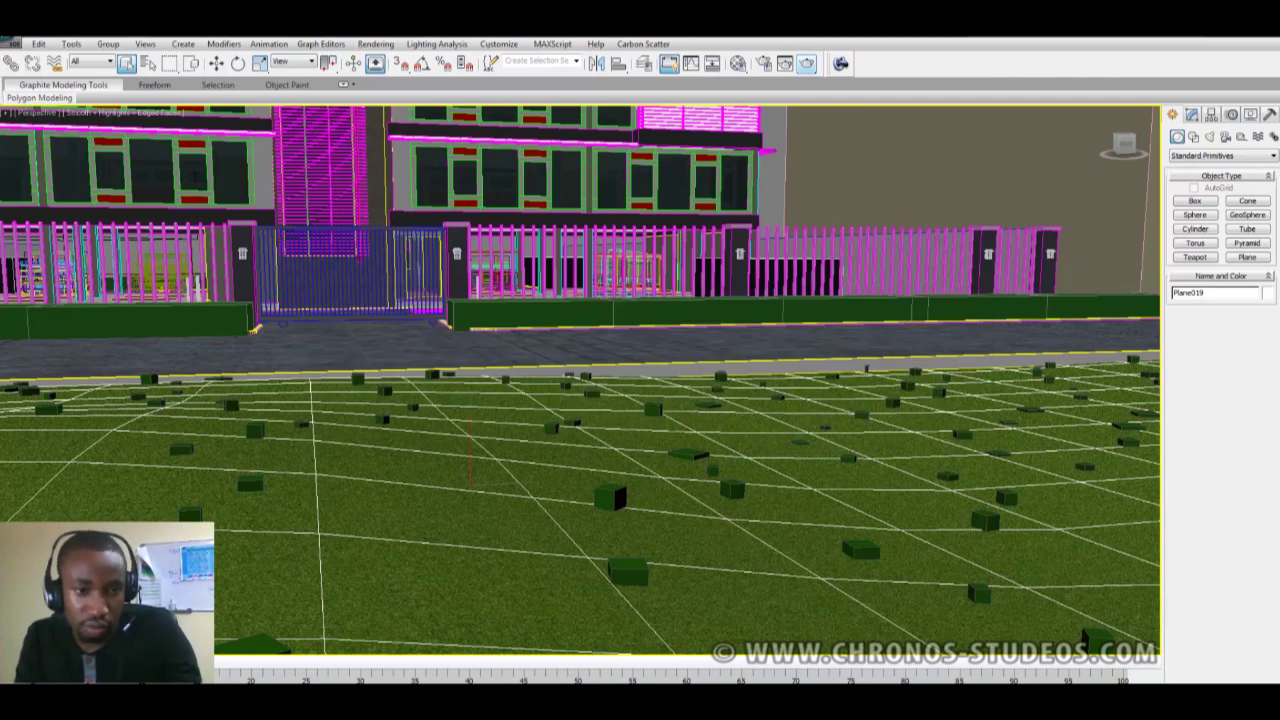
# Switch to the Final renders folder, open the camera 001 PNG render, and examine the grass along the road up close
pyautogui.click(820, 660)
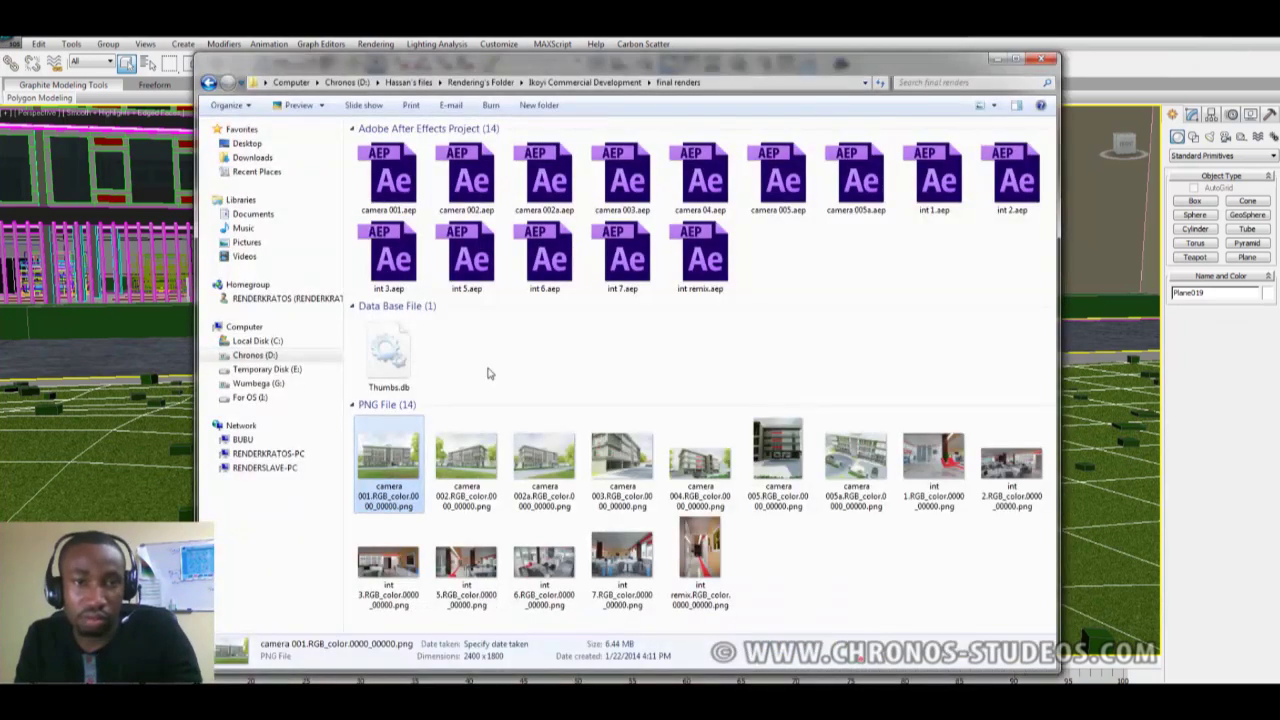
pyautogui.doubleClick(405, 452)
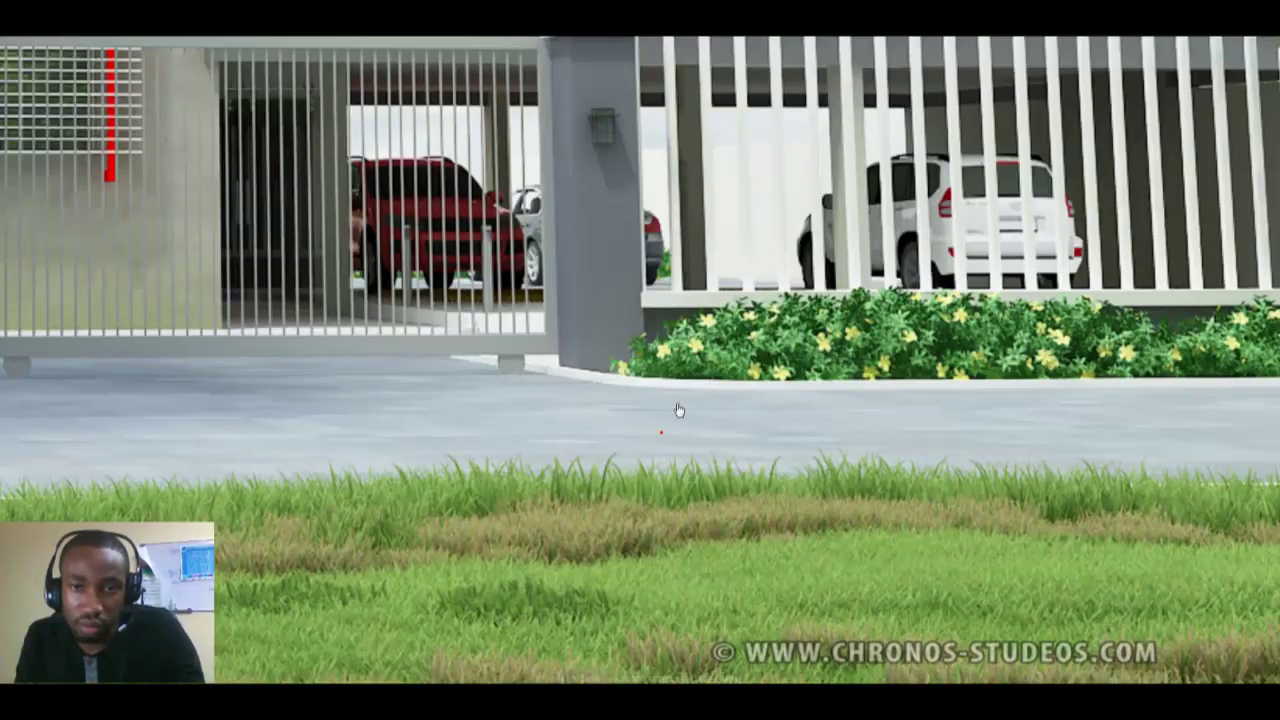
pyautogui.moveTo(678, 410); pyautogui.dragTo(990, 40)
pyautogui.scroll(-3, 766, 406)
pyautogui.moveTo(766, 406); pyautogui.dragTo(1230, 440)
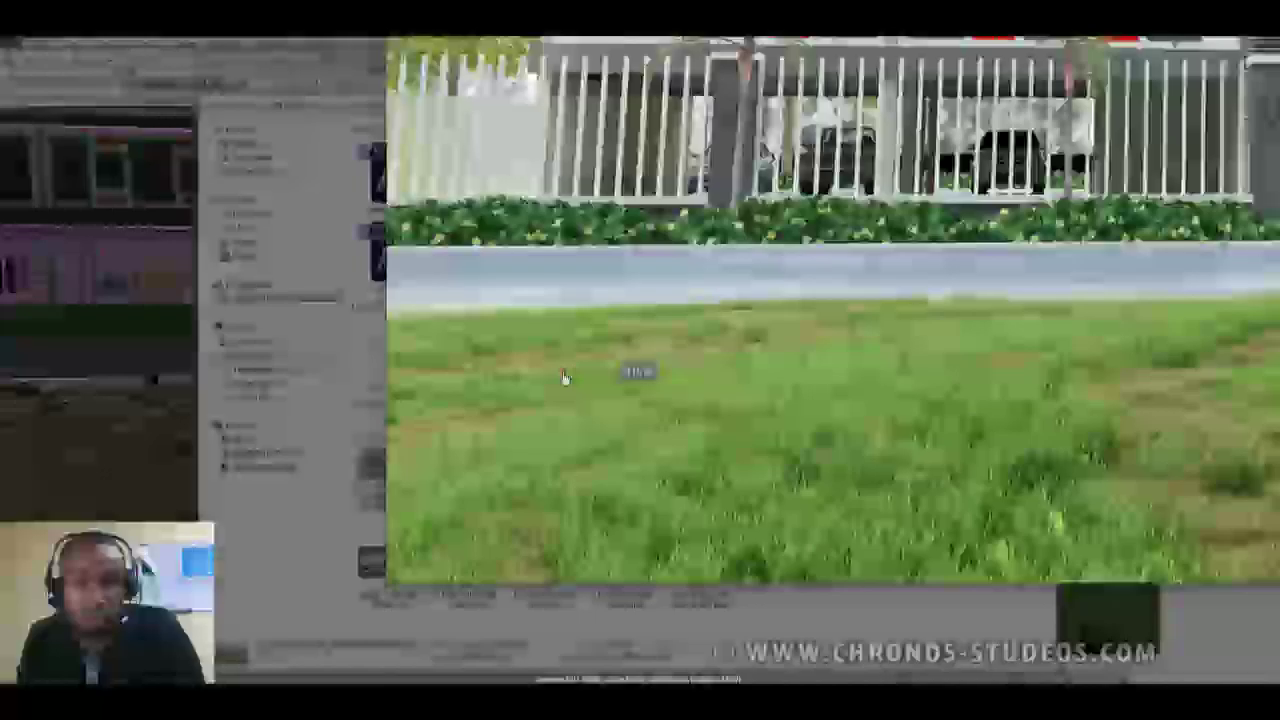
pyautogui.scroll(1, 966, 400)
pyautogui.scroll(-1, 966, 400)
pyautogui.moveTo(1260, 360); pyautogui.dragTo(988, 355)
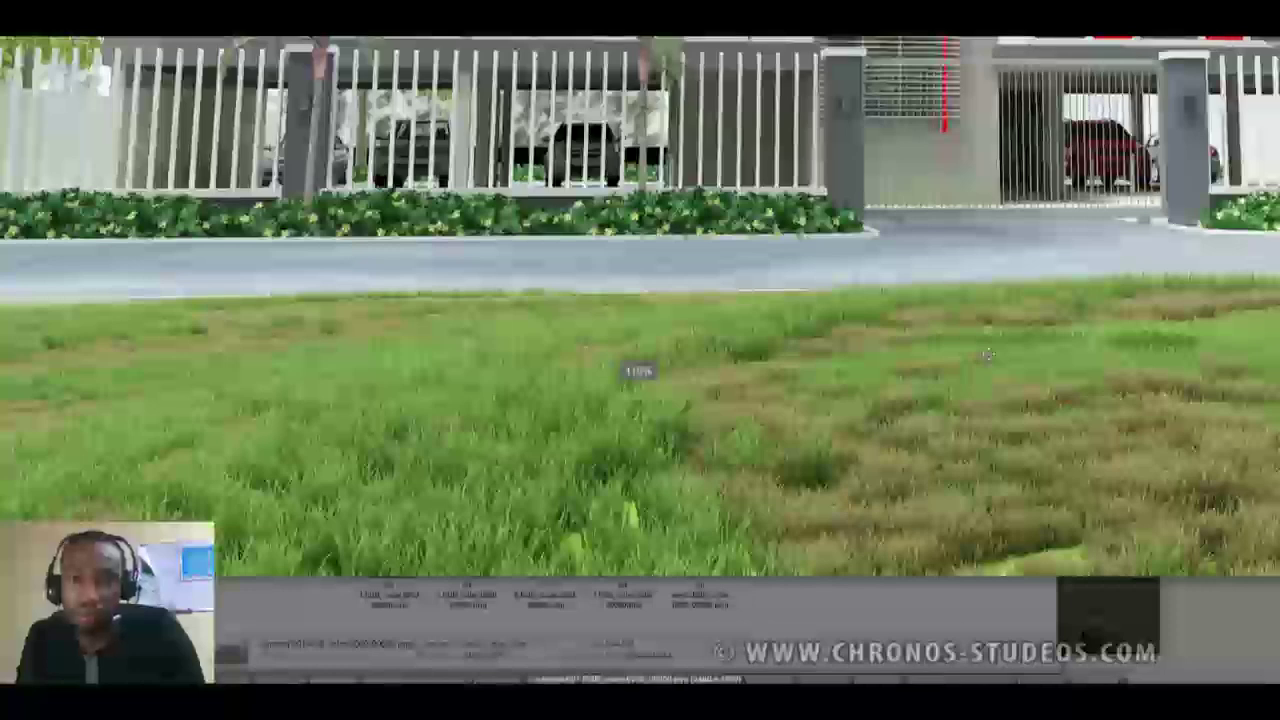